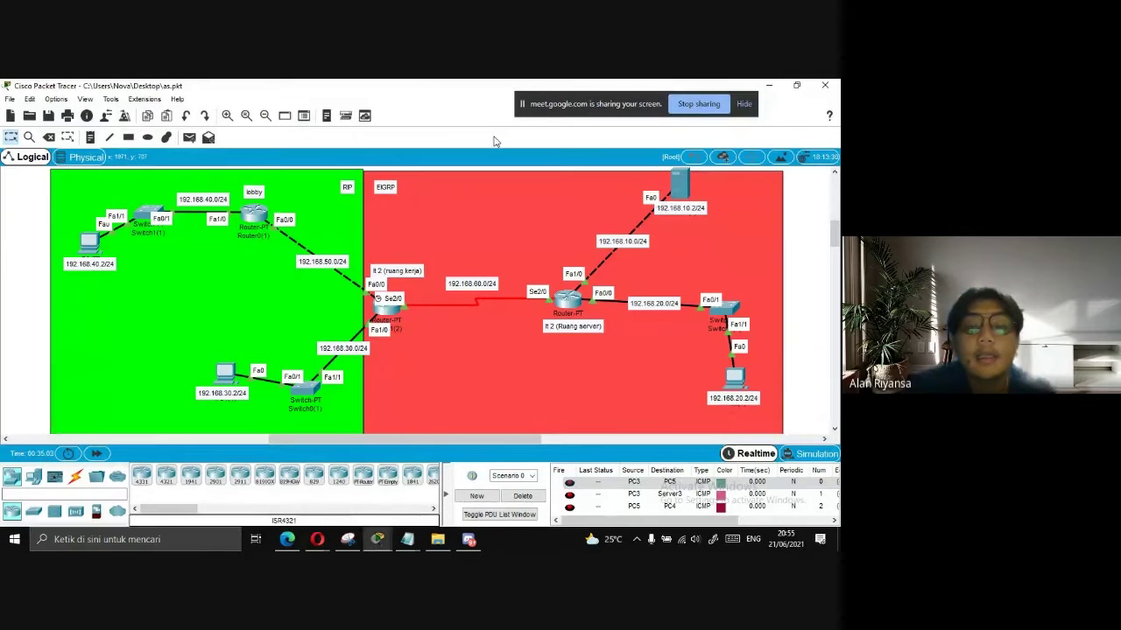
# Add a text note reading "Kantor Pegadaian" and place it across the zone border just below the RIP and EIGRP labels
pyautogui.click(90, 137)
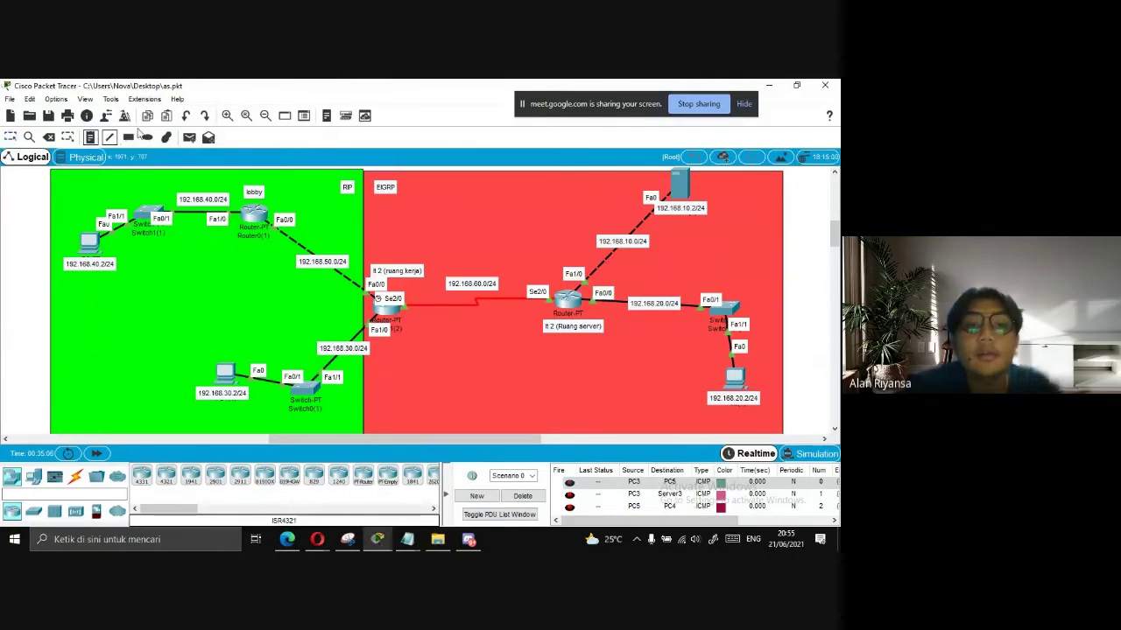
pyautogui.click(341, 212)
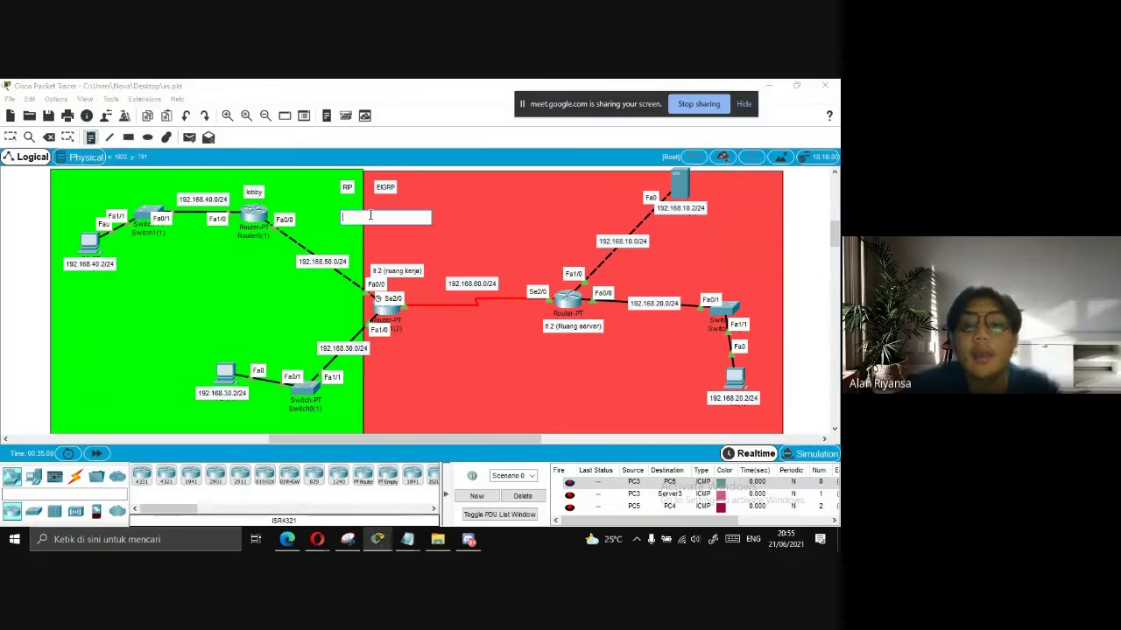
pyautogui.write('GE')
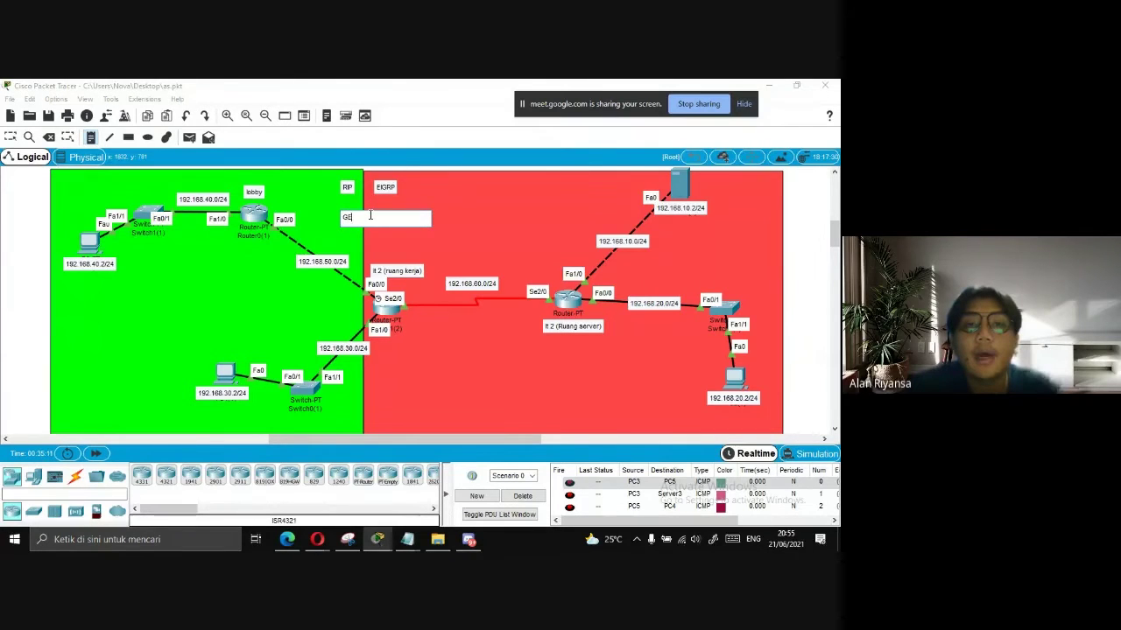
pyautogui.press('BackSpace')
pyautogui.press('BackSpace')
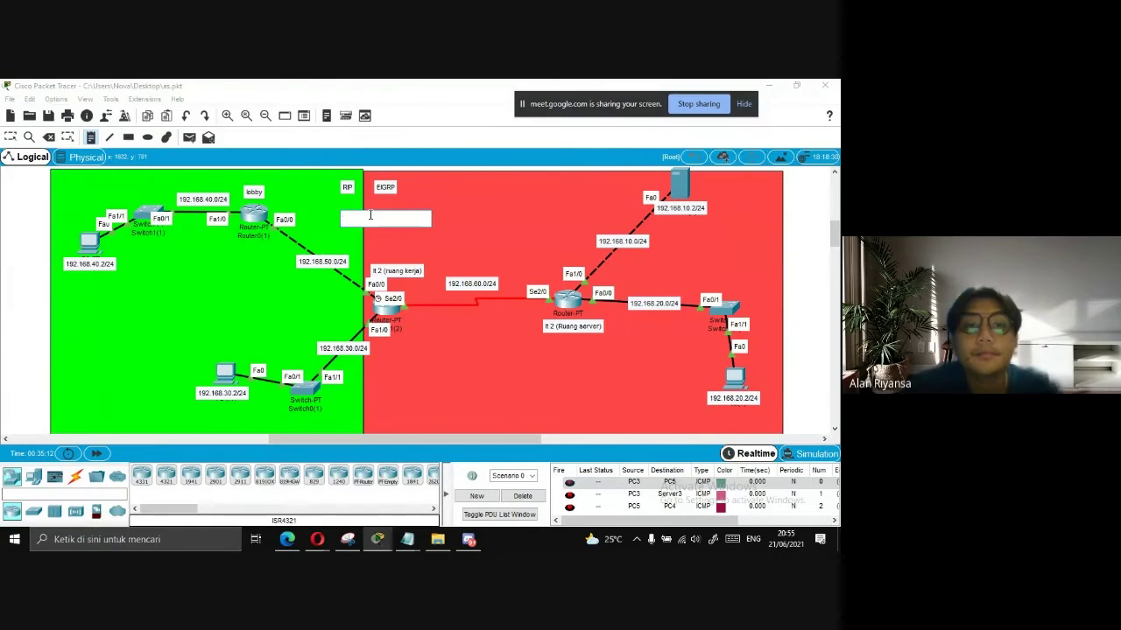
pyautogui.write('antor')
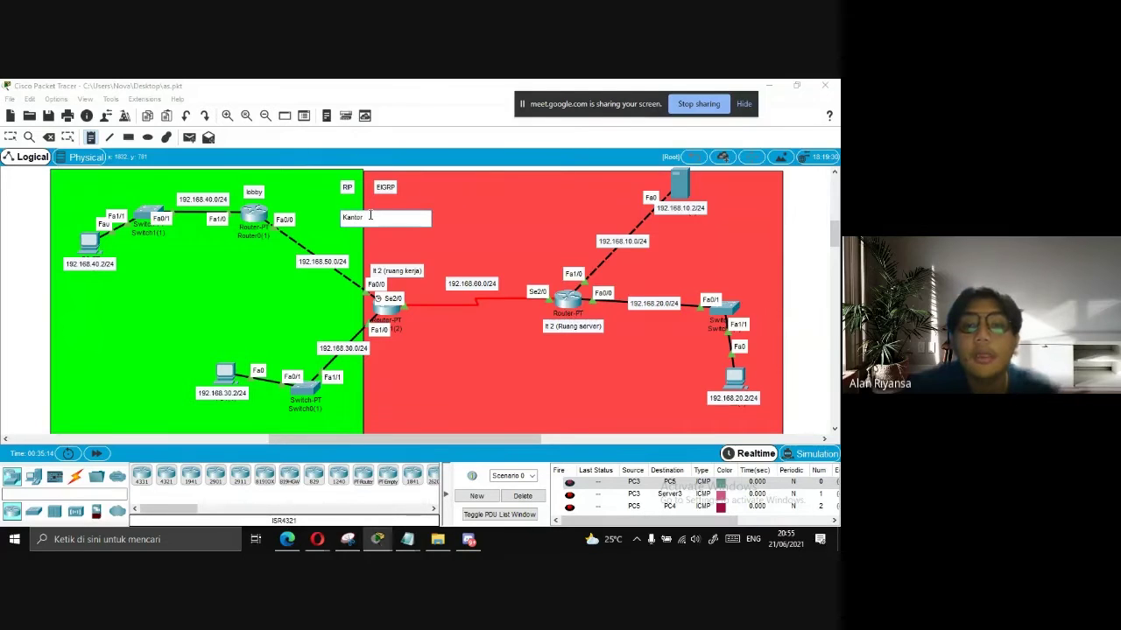
pyautogui.write(' Pusa')
pyautogui.write('daia')
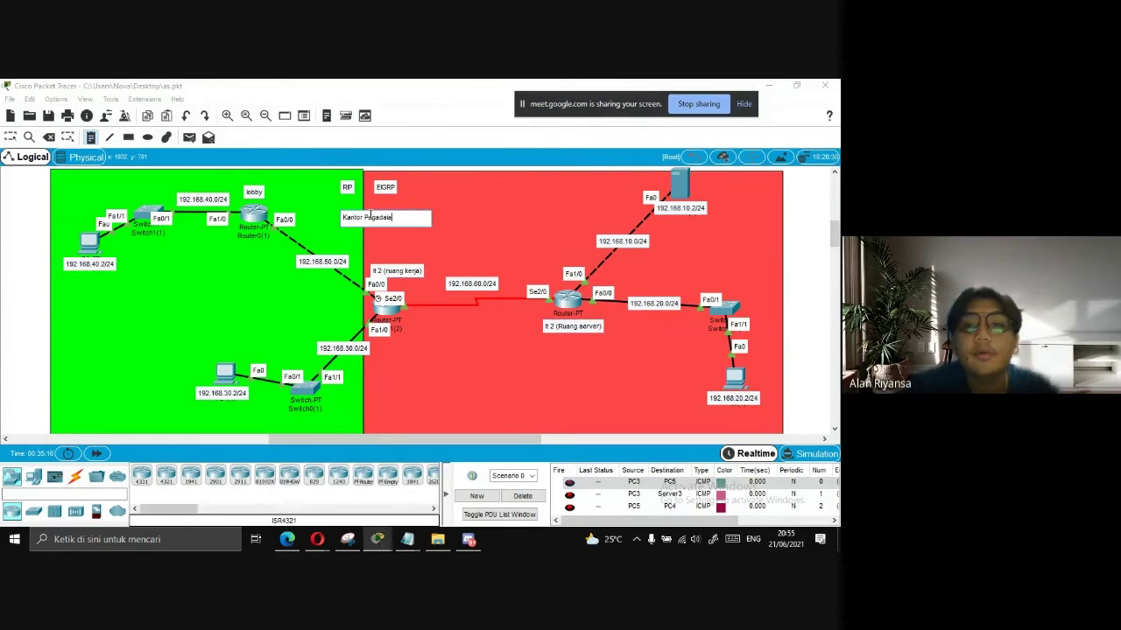
pyautogui.write('n')
pyautogui.click(427, 135)
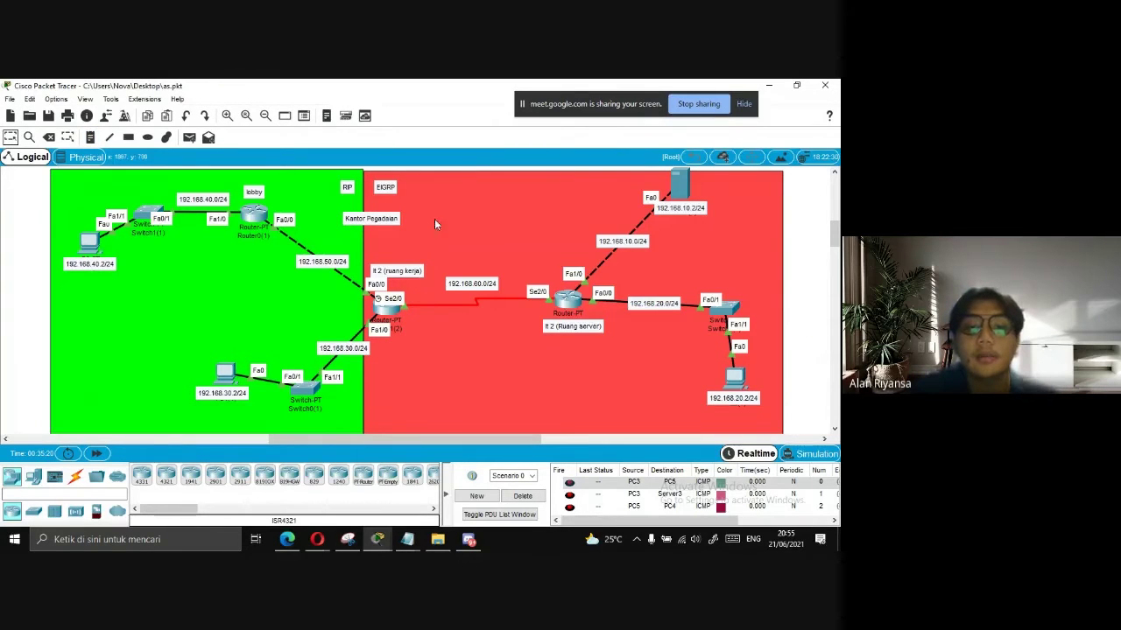
pyautogui.moveTo(385, 226); pyautogui.dragTo(378, 211)
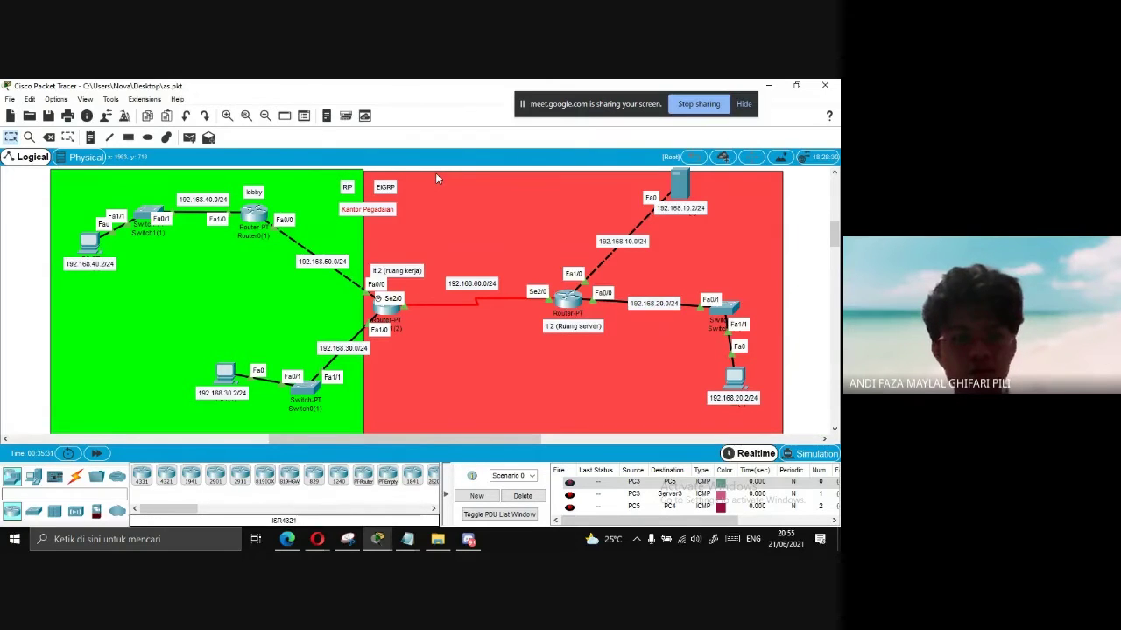
# Nudge the "lt 2 (ruang kerja)" and "lt 2 (Ruang server)" labels slightly closer to their routers
pyautogui.click(248, 192)
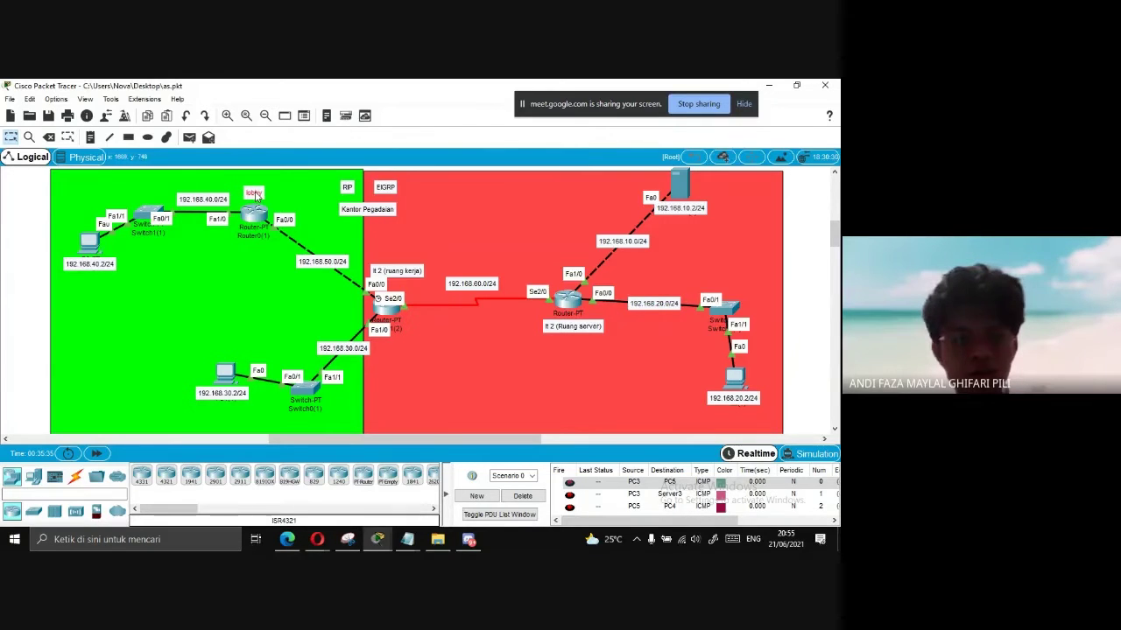
pyautogui.moveTo(402, 274); pyautogui.dragTo(399, 273)
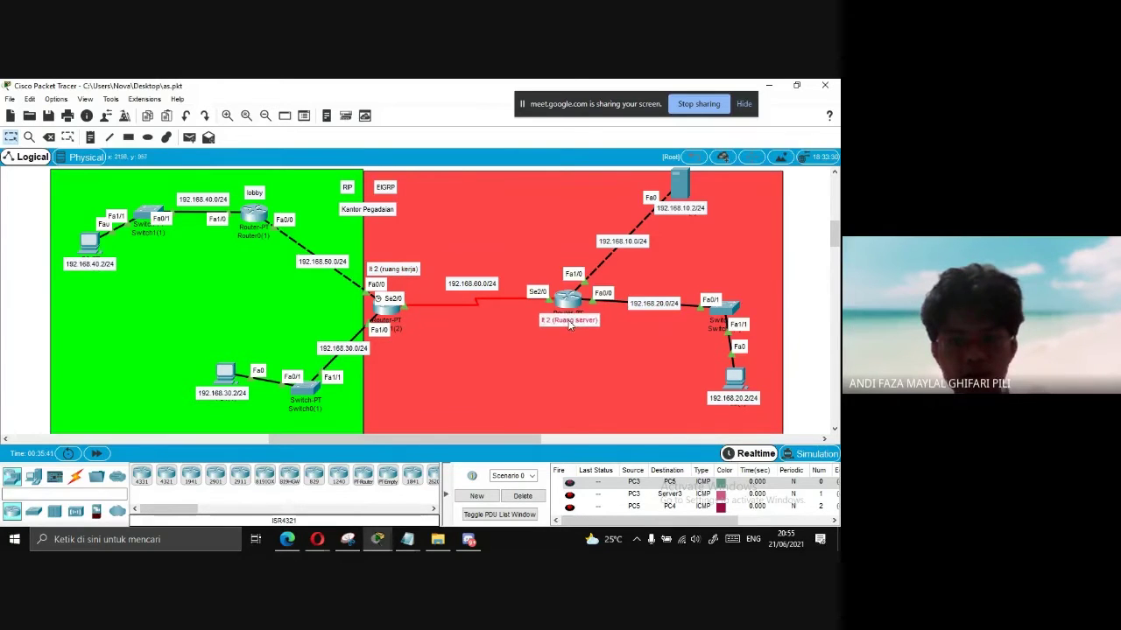
pyautogui.moveTo(568, 321); pyautogui.dragTo(568, 319)
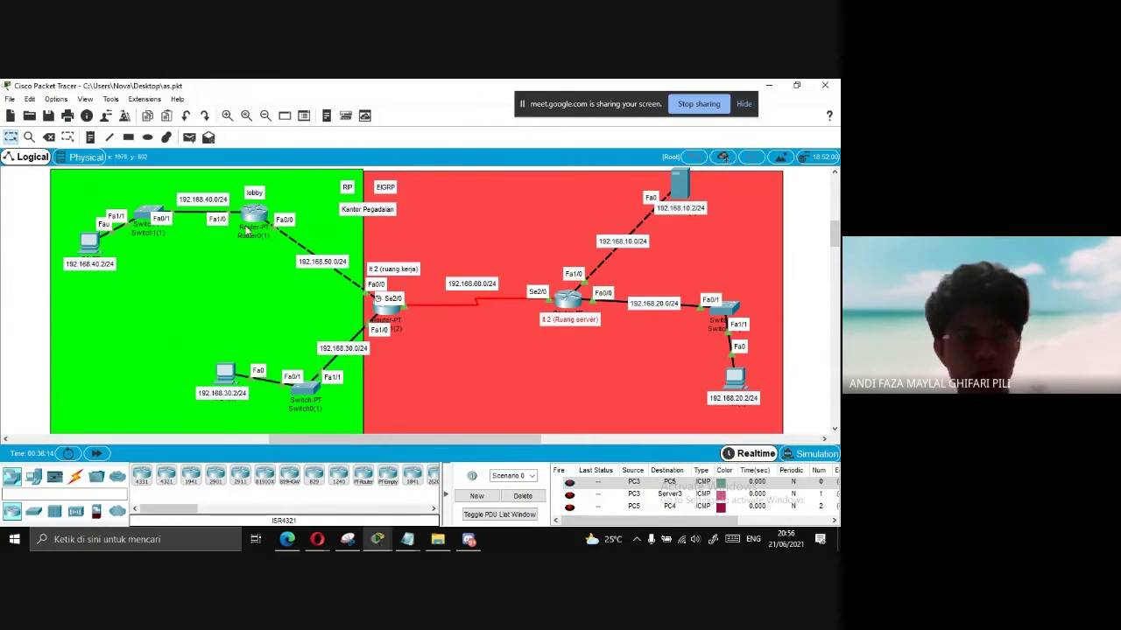
# Clear the scenario's old PDUs and send a simple PDU twice from the PC at 192.168.40.2 to the PC at 192.168.30.2
pyautogui.click(540, 496)
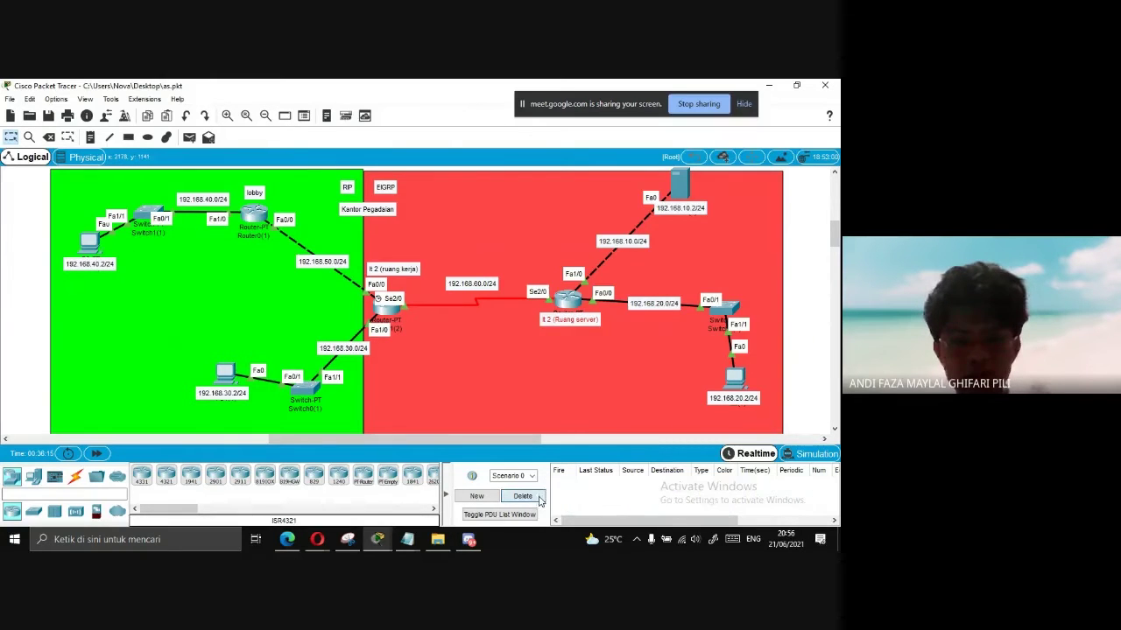
pyautogui.click(189, 138)
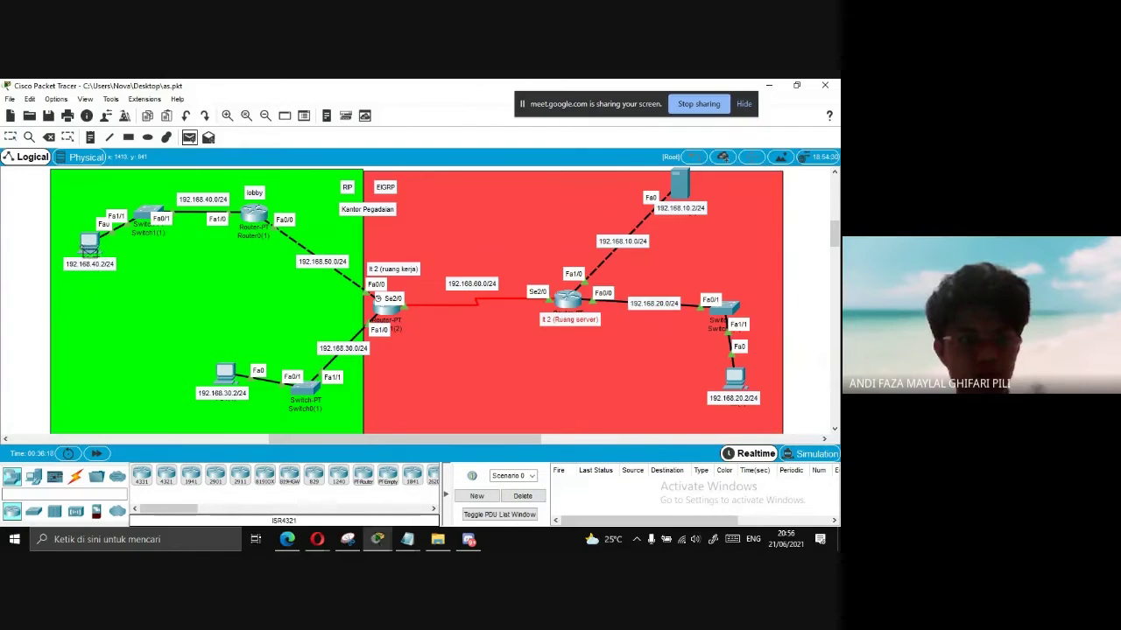
pyautogui.click(92, 246)
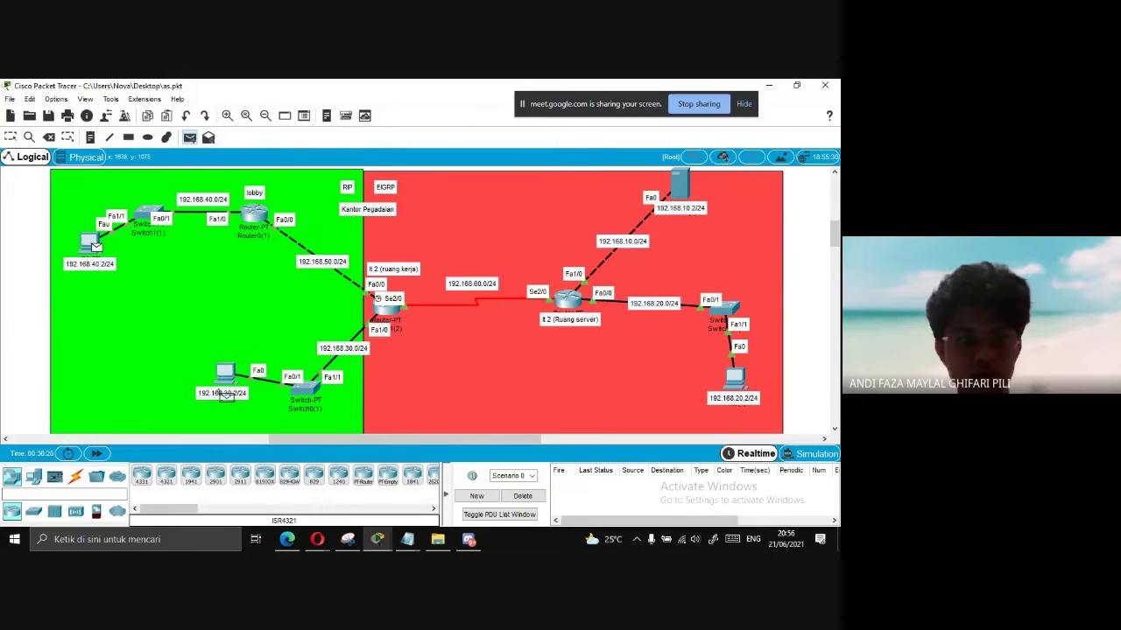
pyautogui.click(226, 375)
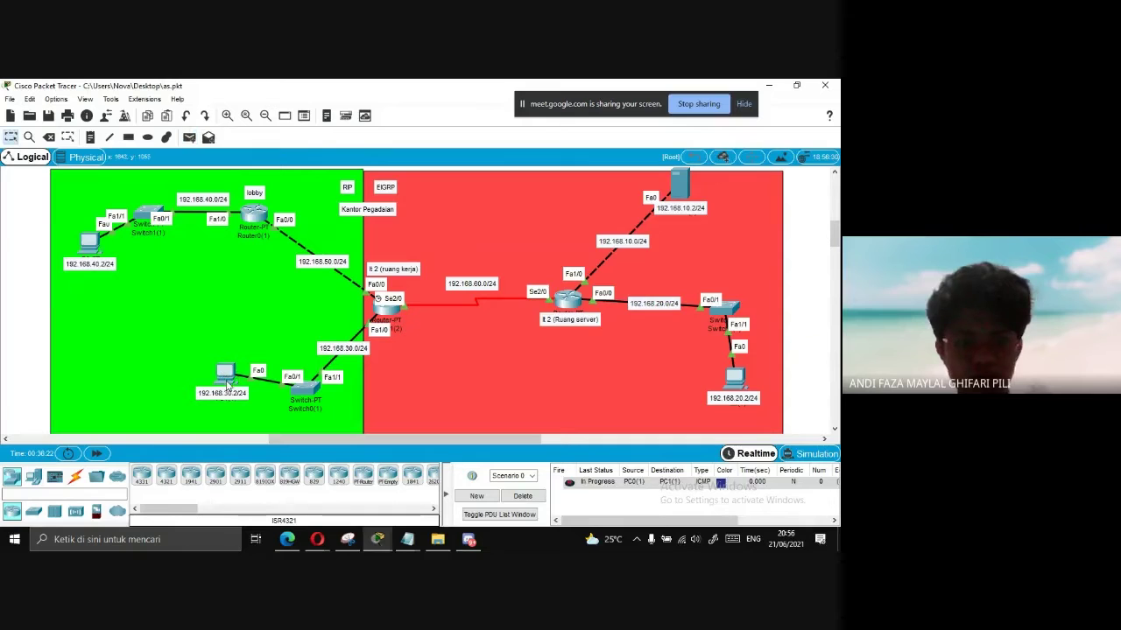
pyautogui.click(189, 138)
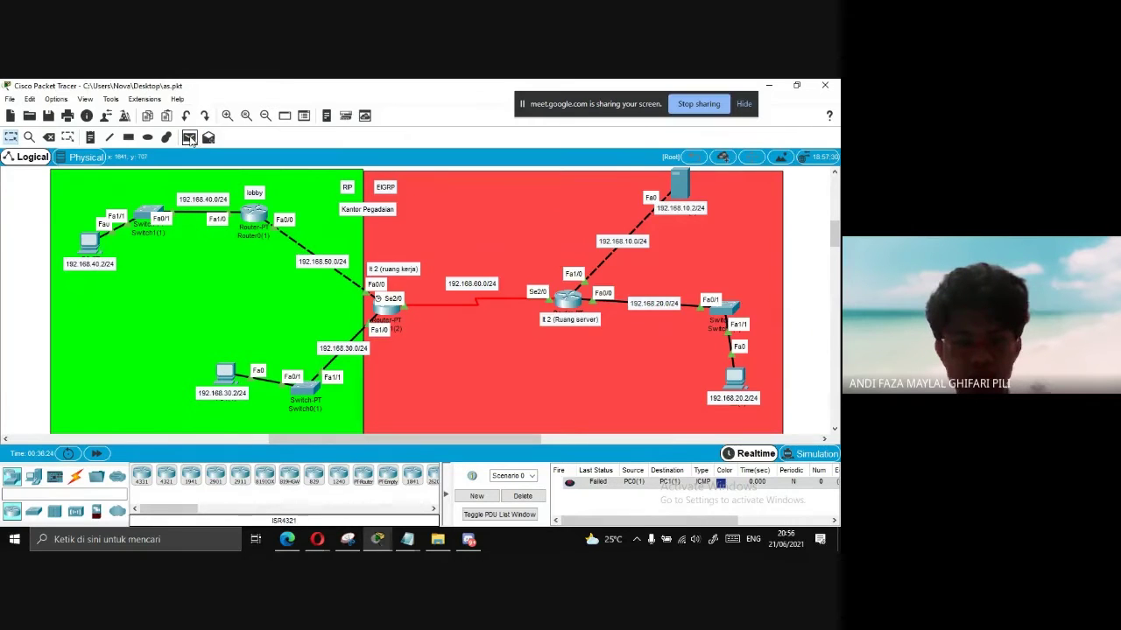
pyautogui.click(92, 245)
pyautogui.click(228, 376)
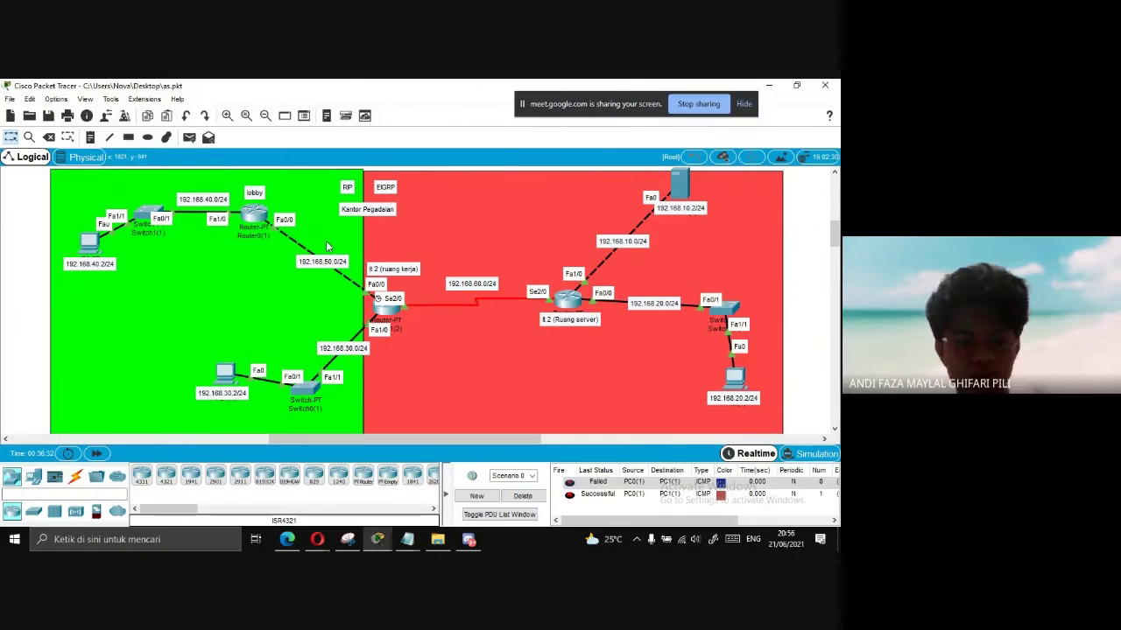
# Send a simple PDU from the PC at 192.168.40.2 to the PC at 192.168.20.2, clear the scenario and resend it
pyautogui.click(189, 139)
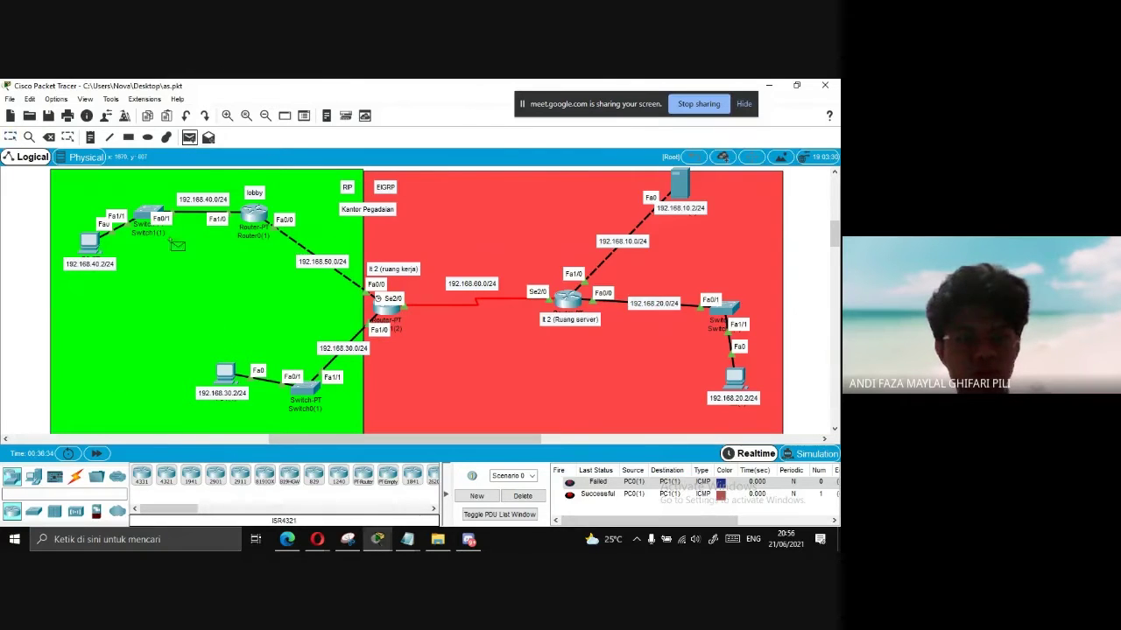
pyautogui.click(91, 247)
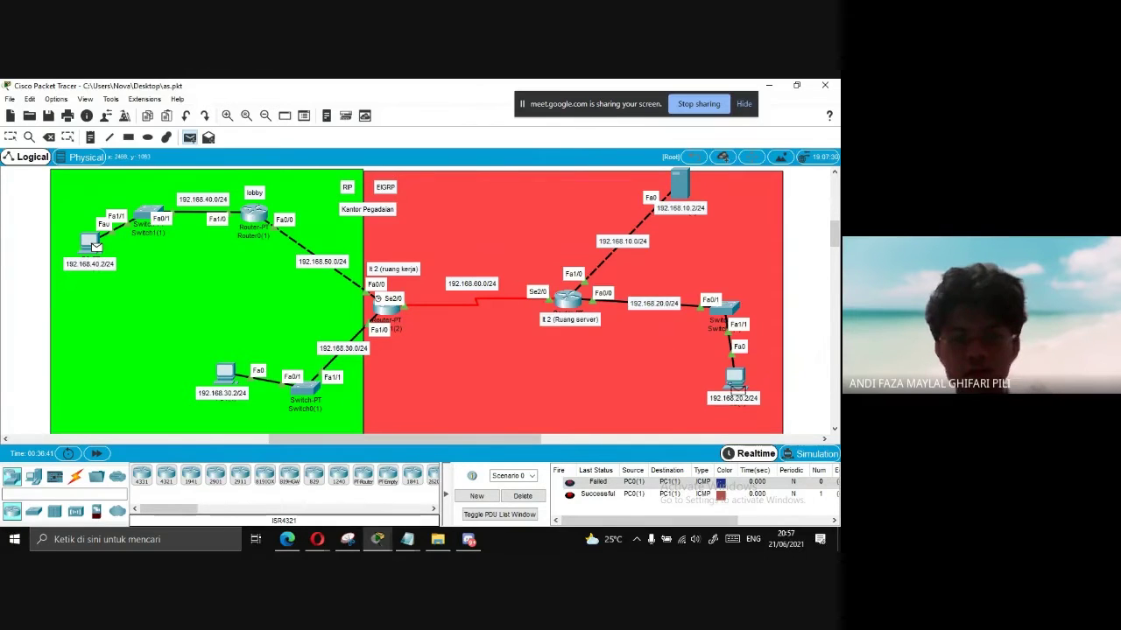
pyautogui.click(735, 379)
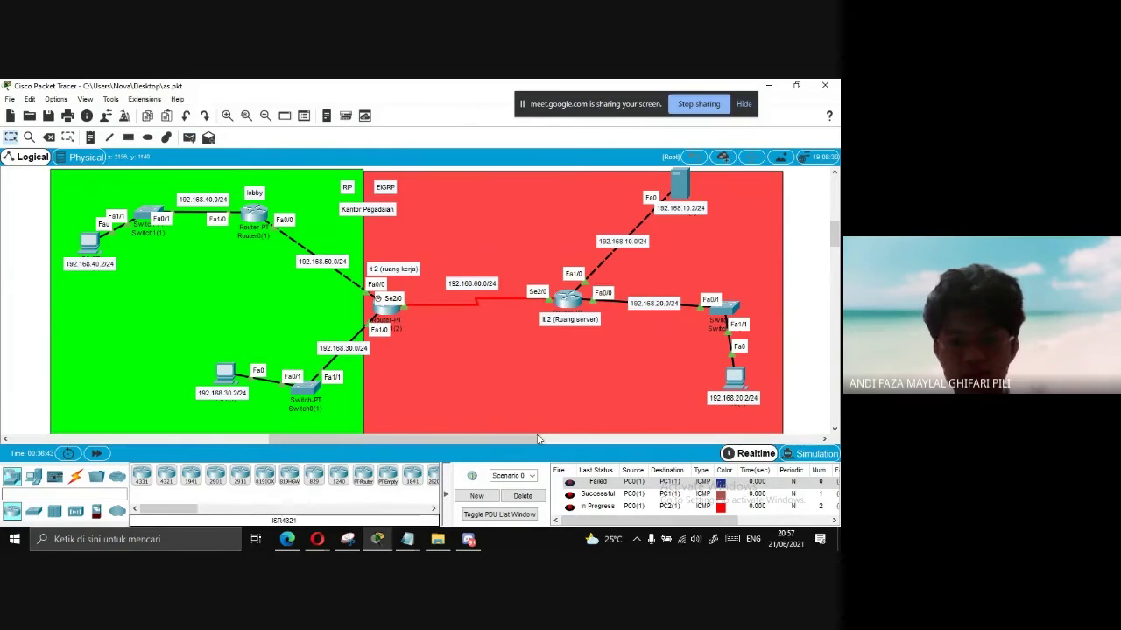
pyautogui.click(520, 495)
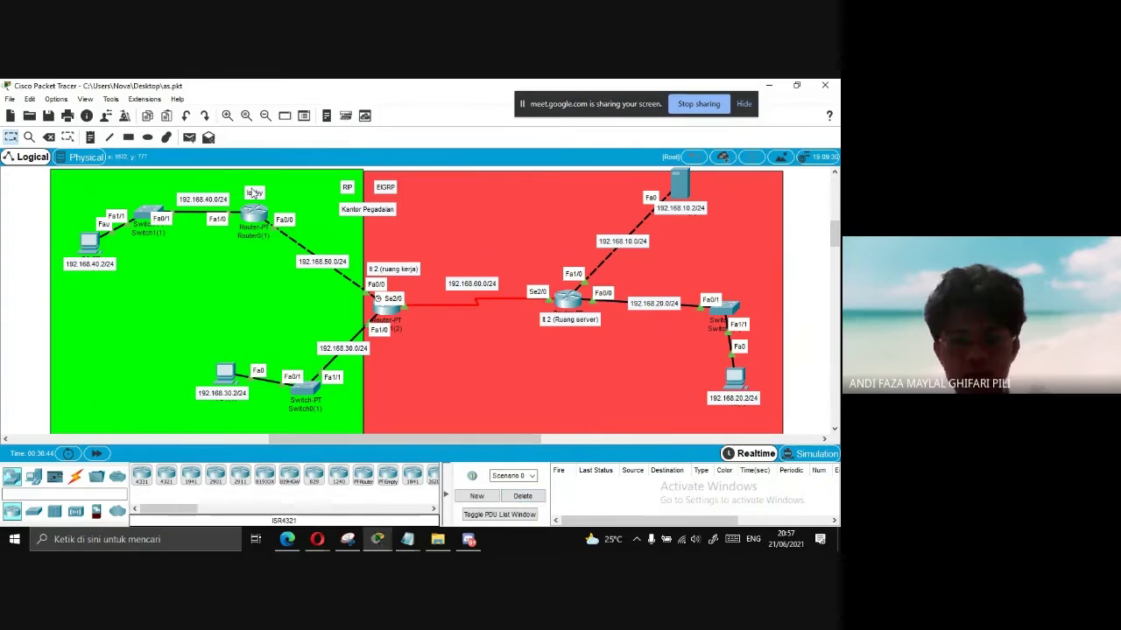
pyautogui.click(189, 138)
pyautogui.click(89, 243)
pyautogui.click(735, 378)
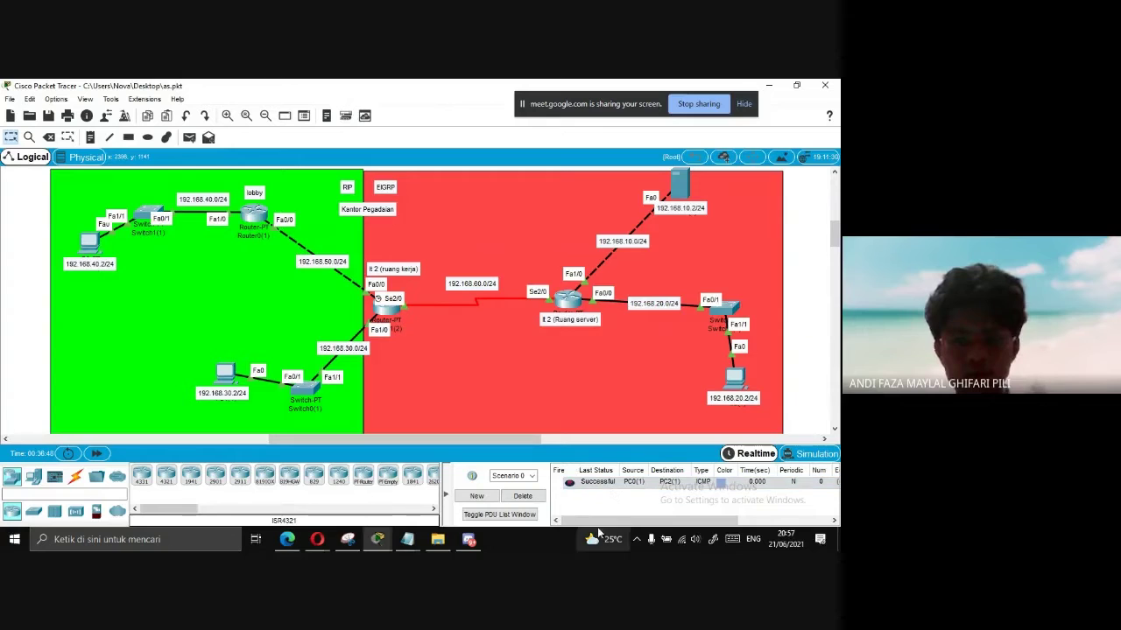
# Send a simple PDU twice from the PC at 192.168.40.2 to the server at 192.168.10.2
pyautogui.click(189, 138)
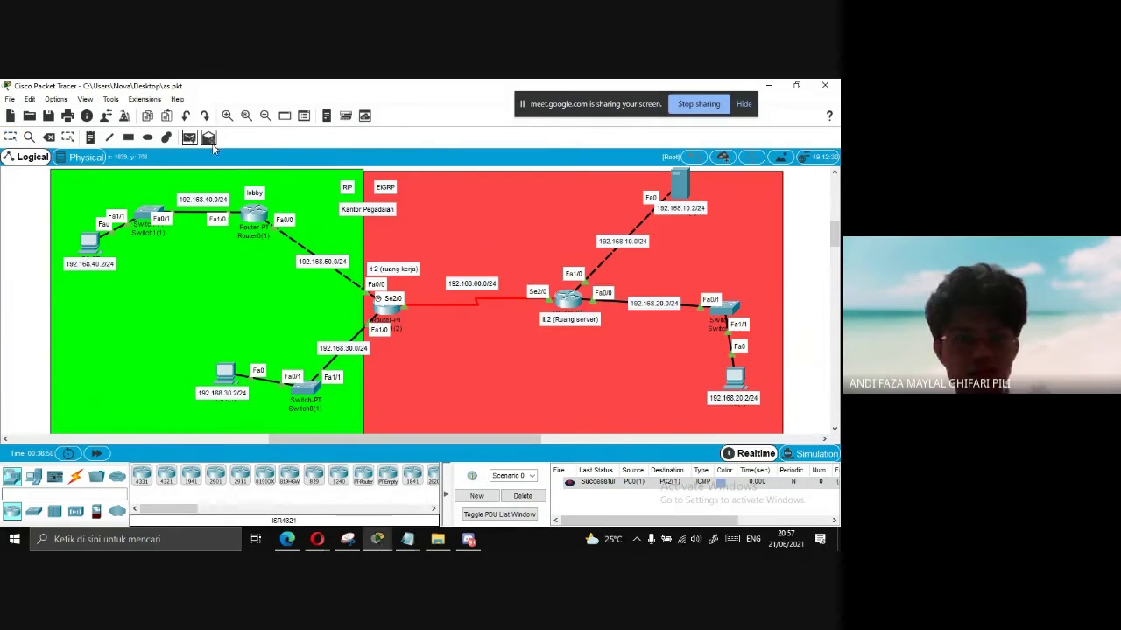
pyautogui.click(89, 243)
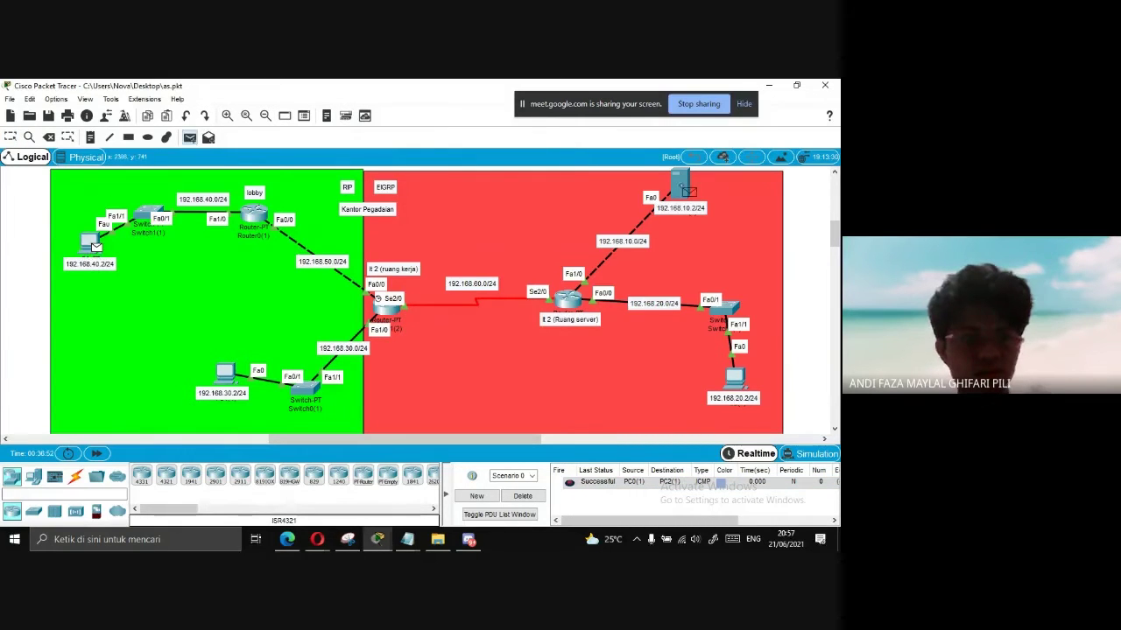
pyautogui.click(682, 186)
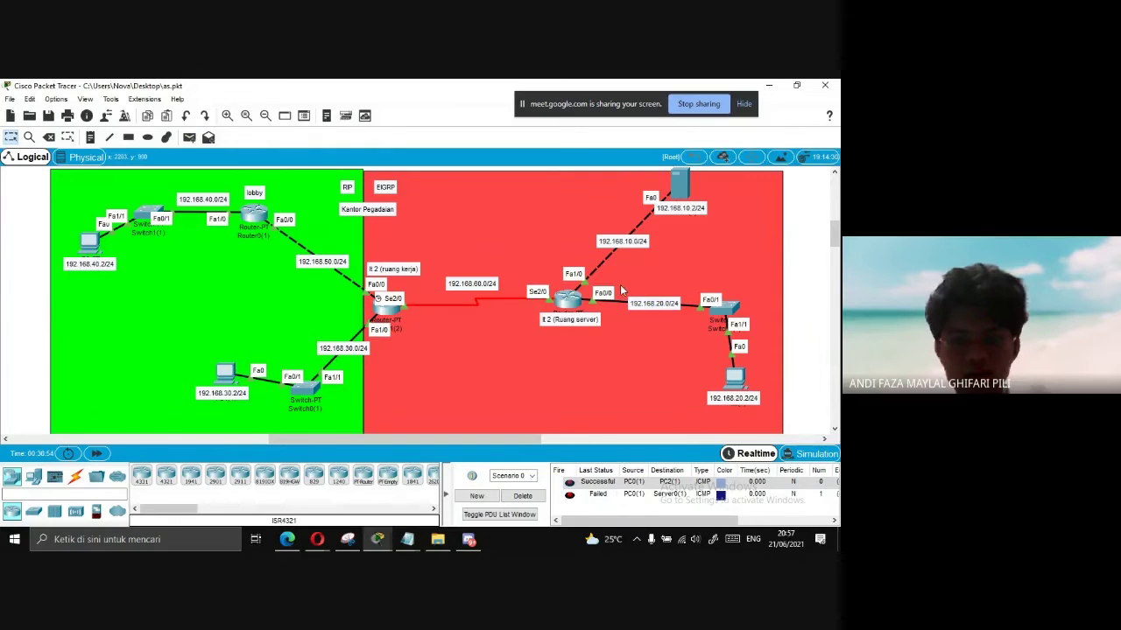
pyautogui.click(189, 137)
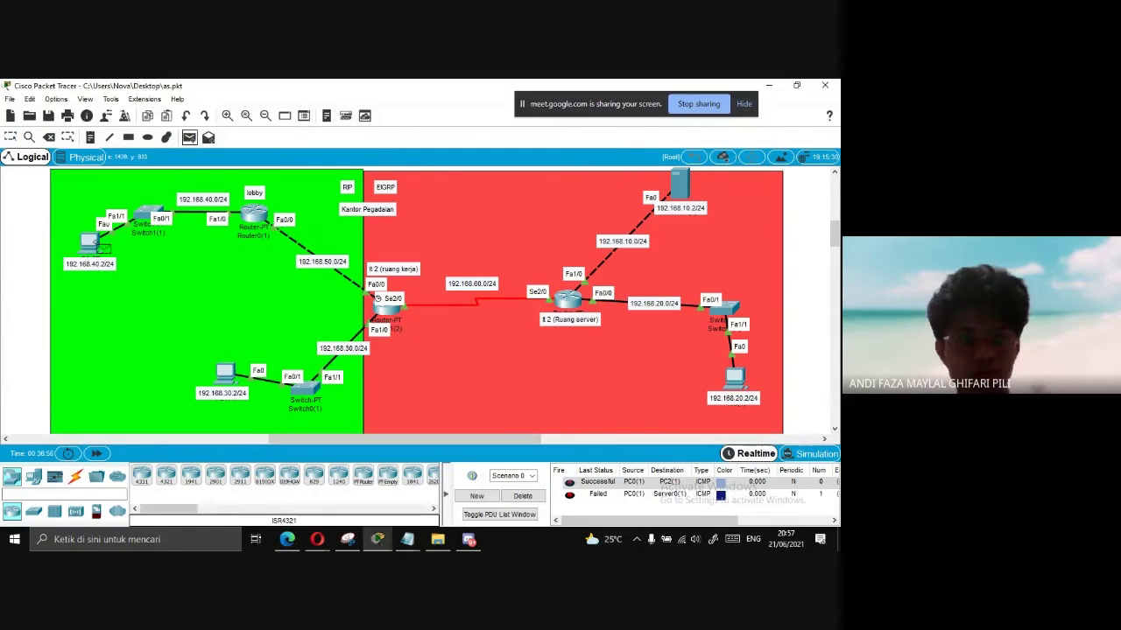
pyautogui.click(91, 242)
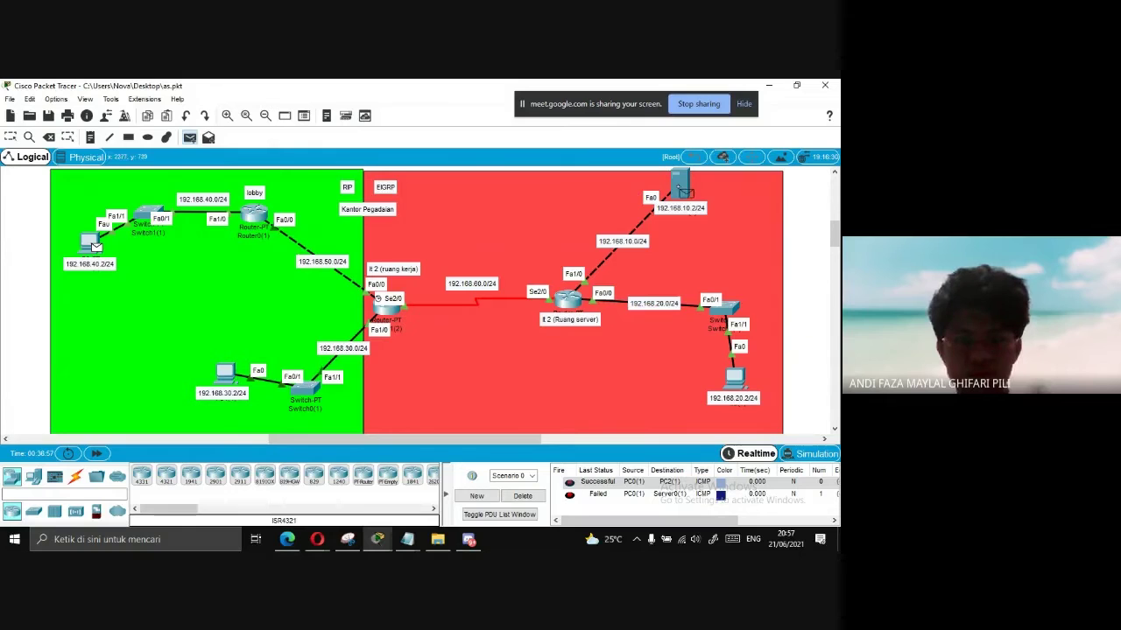
pyautogui.click(682, 189)
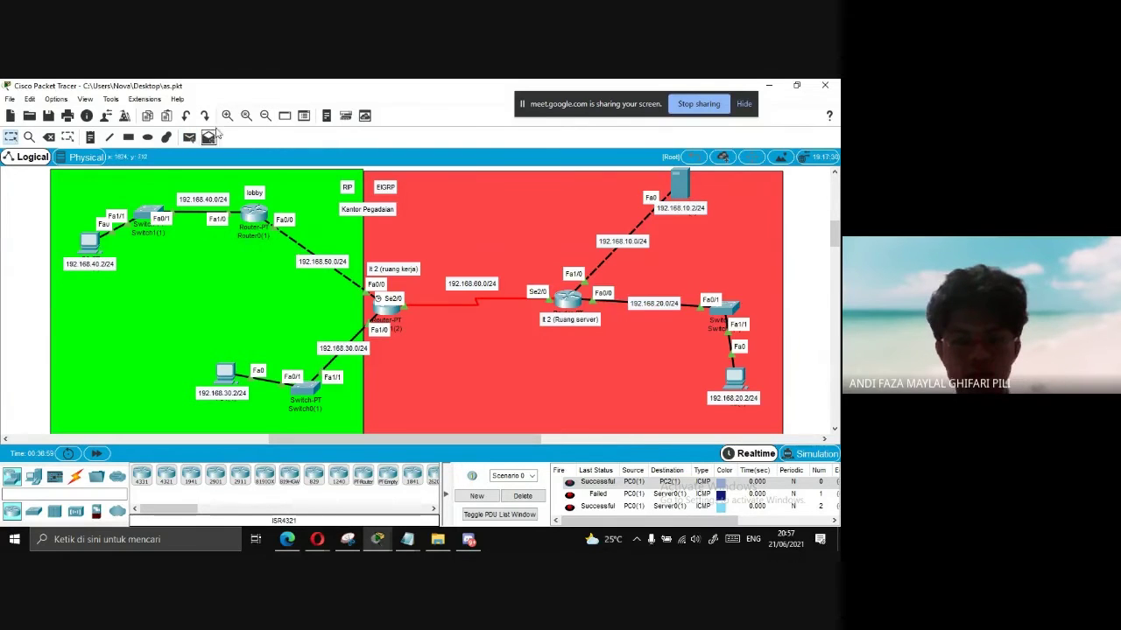
# Clear the scenario's PDUs and send a simple PDU from the PC at 192.168.30.2 to the PC at 192.168.20.2
pyautogui.click(189, 137)
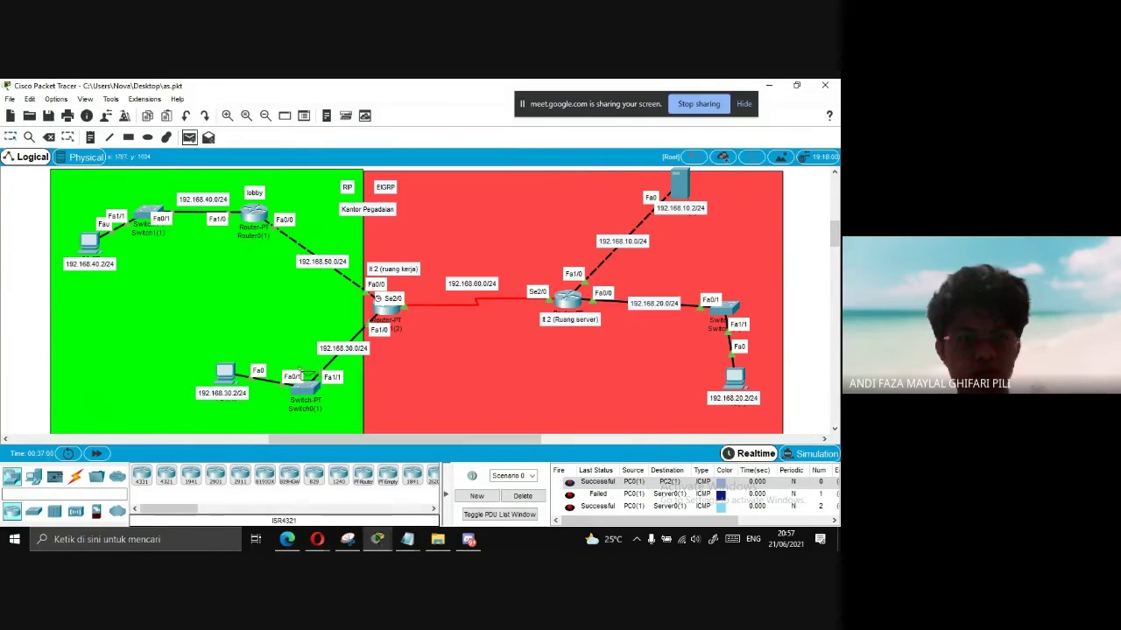
pyautogui.click(523, 496)
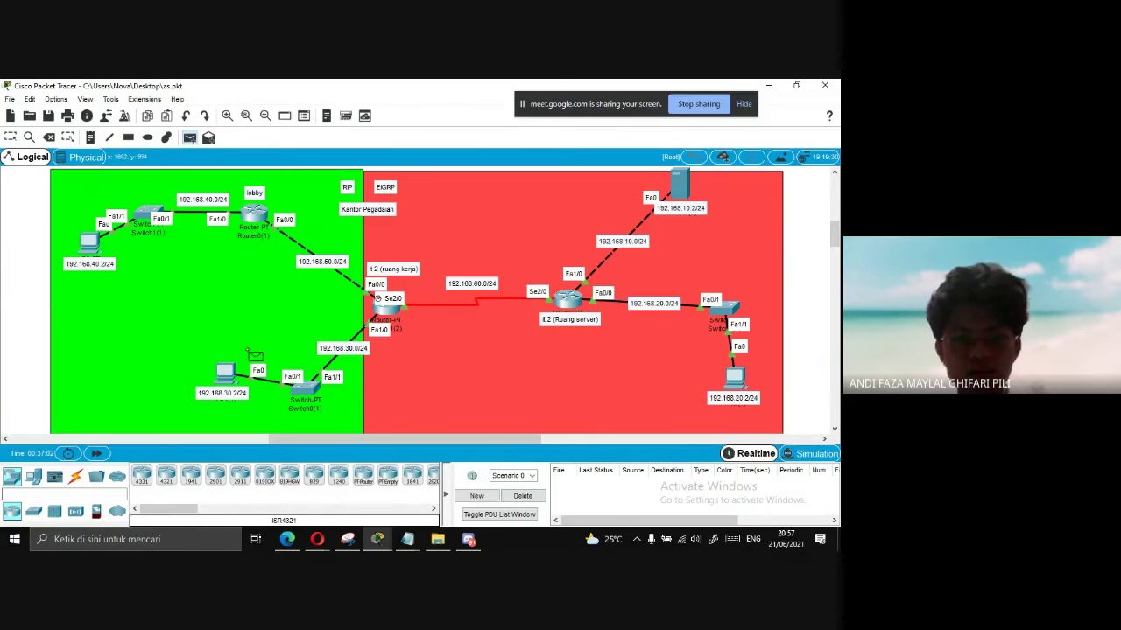
pyautogui.click(227, 373)
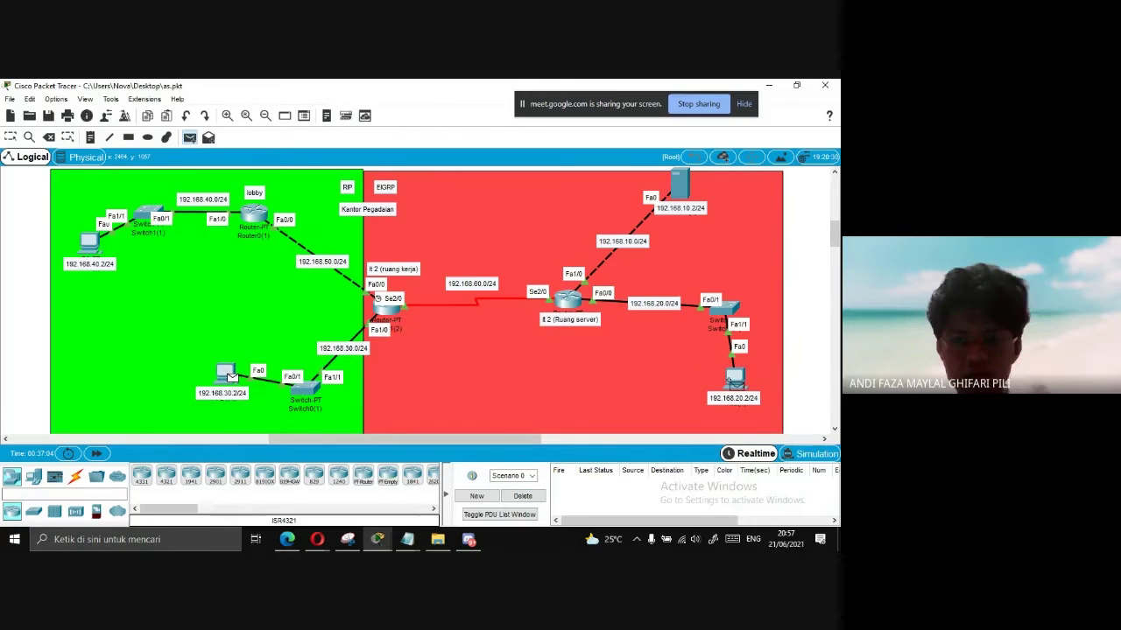
pyautogui.click(735, 379)
# Send a simple PDU from the PC at 192.168.30.2 to the server at 192.168.10.2
pyautogui.click(189, 137)
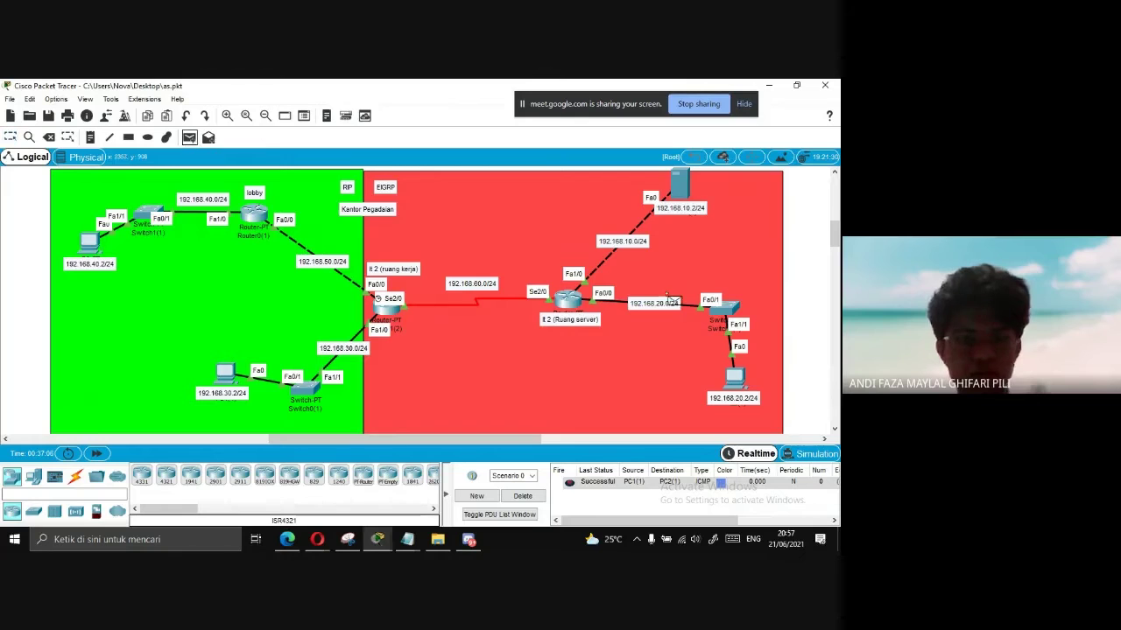
pyautogui.click(225, 376)
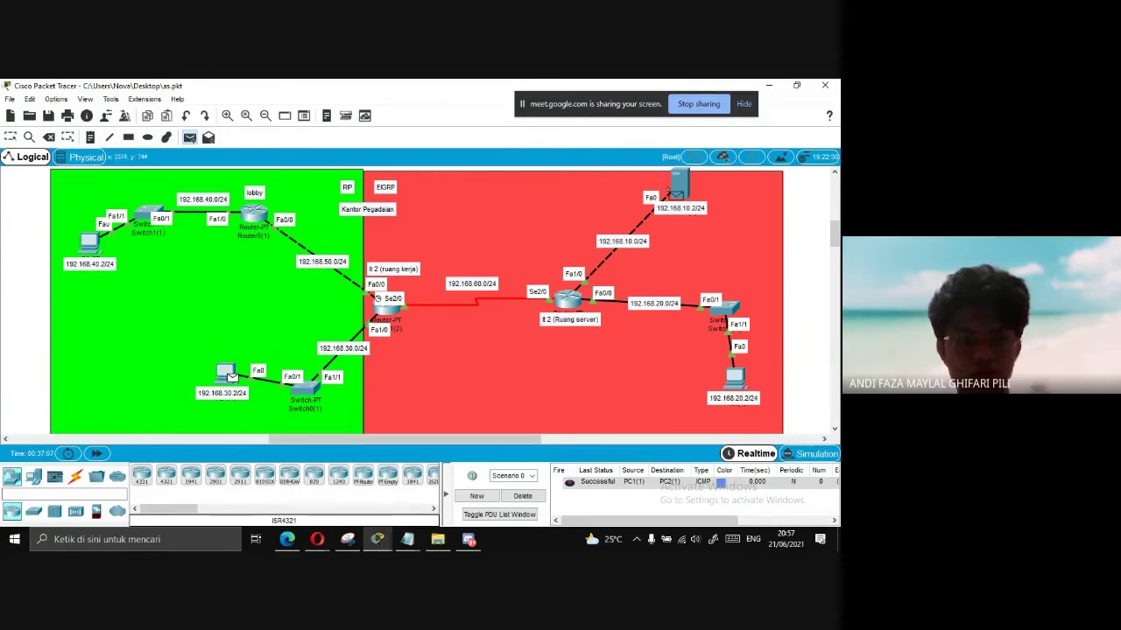
pyautogui.click(680, 184)
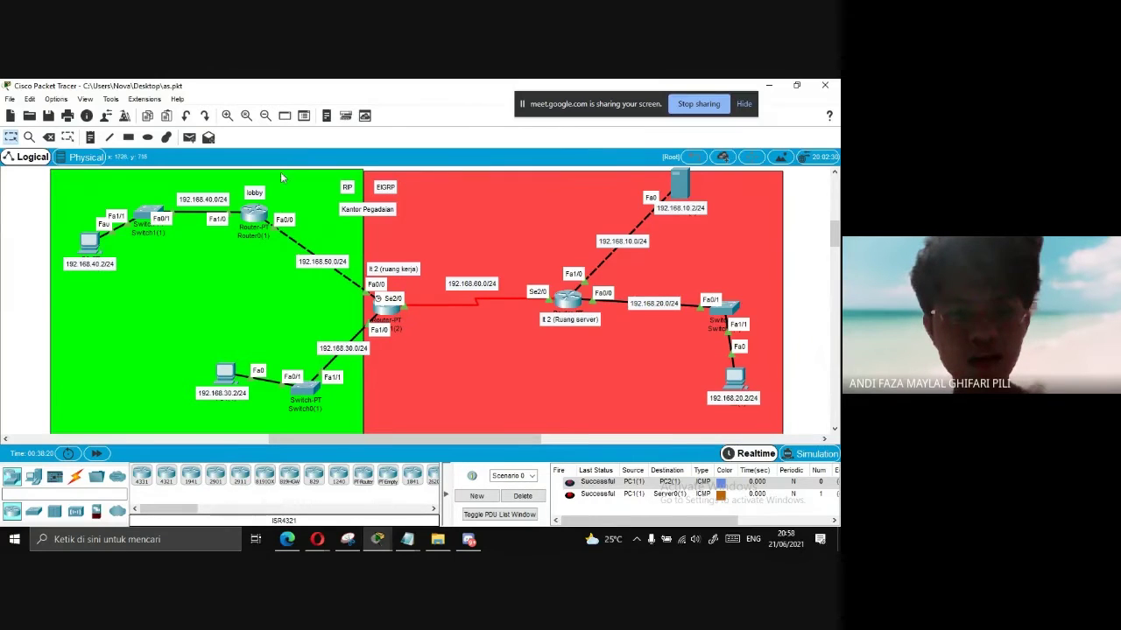
# Display the full running configuration of the border router between the RIP and EIGRP zones with show run from privileged mode
pyautogui.click(387, 314)
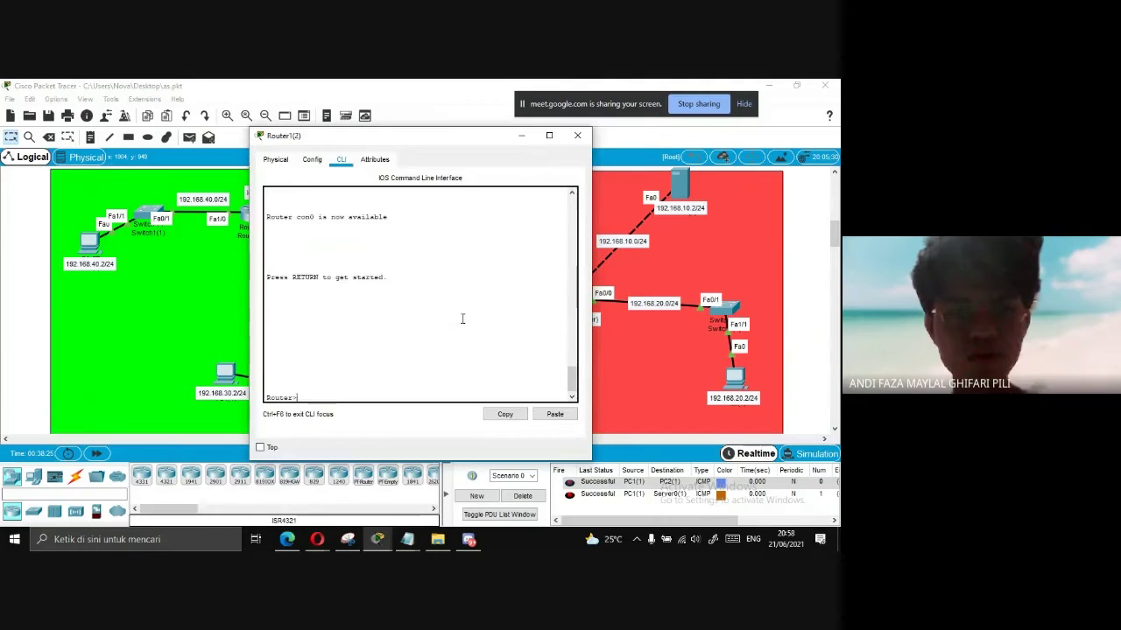
pyautogui.write('en')
pyautogui.press('Return')
pyautogui.write('conf t')
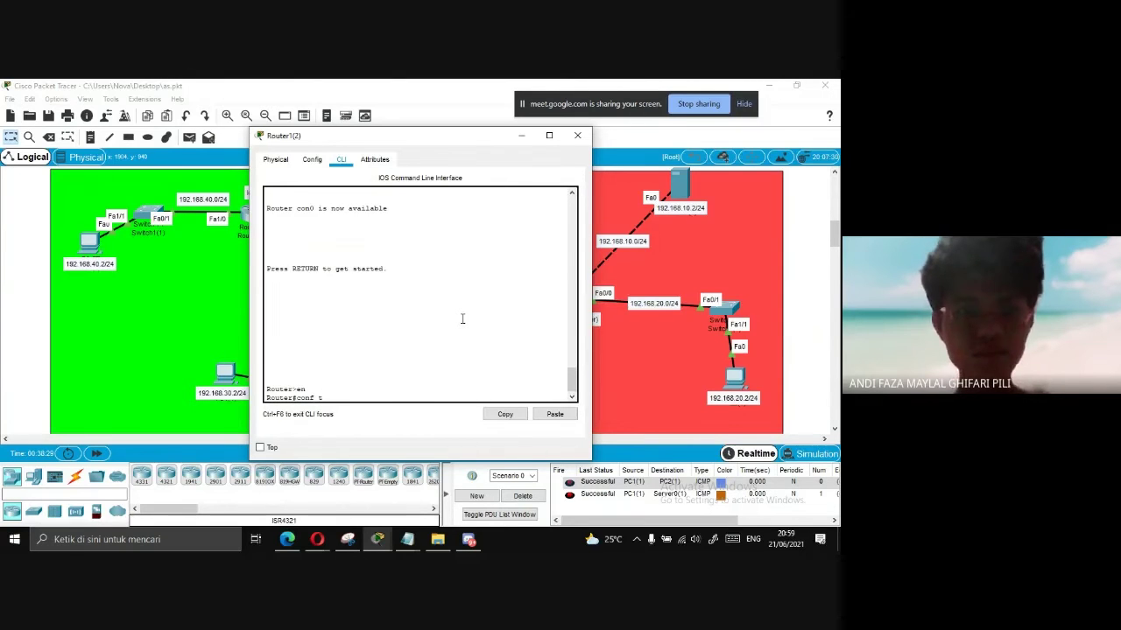
pyautogui.press('Return')
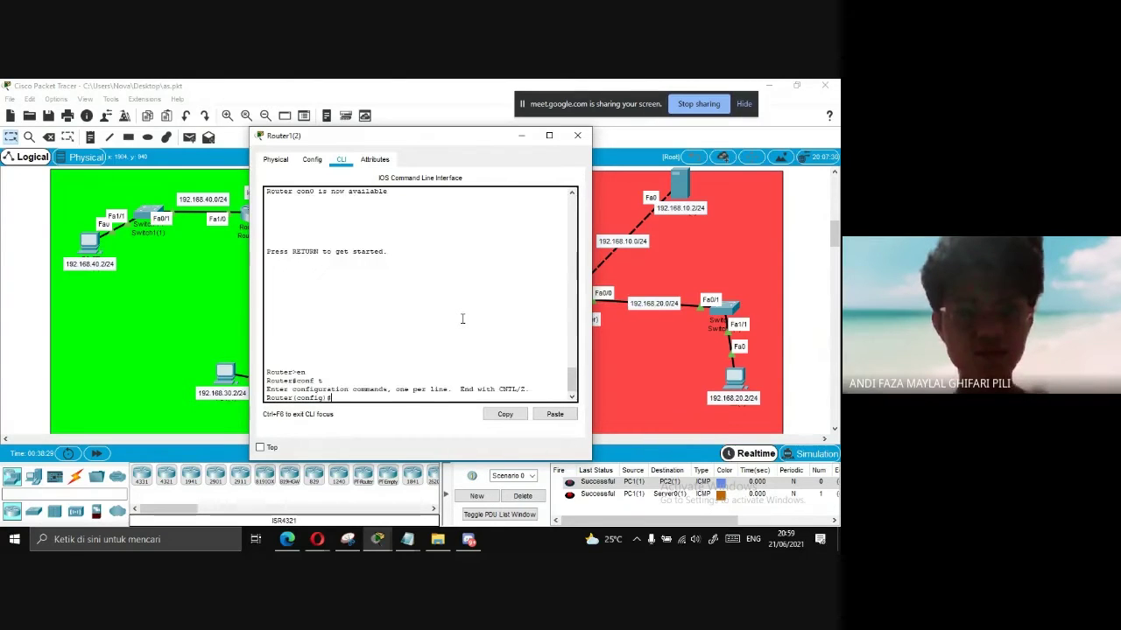
pyautogui.write('ex')
pyautogui.press('Return')
pyautogui.write('s')
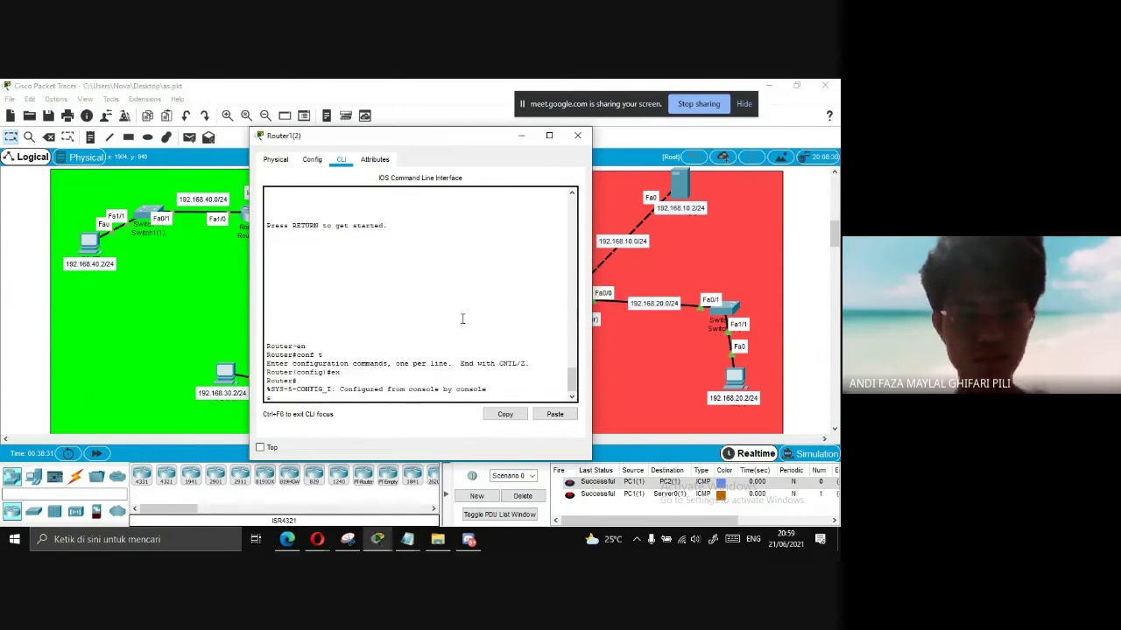
pyautogui.write('how run')
pyautogui.press('Return')
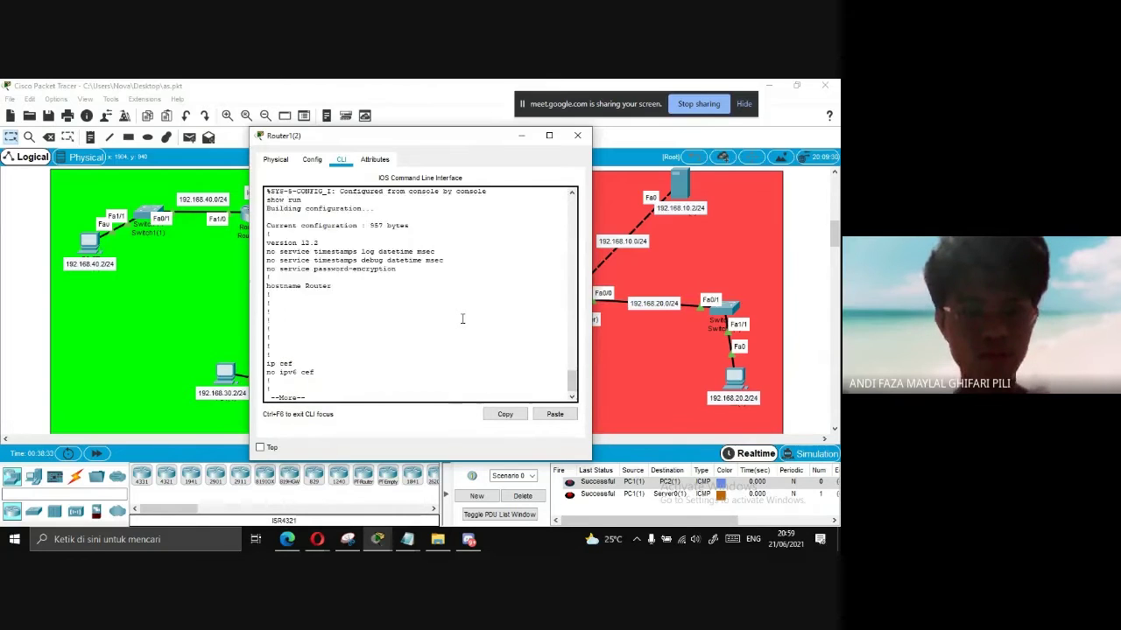
pyautogui.press('space')
pyautogui.press('space')
# Examine the EIGRP and RIP redistribution lines, their metrics and the interface addresses in the border router's configuration, then close the router
pyautogui.scroll(3, 405, 320)
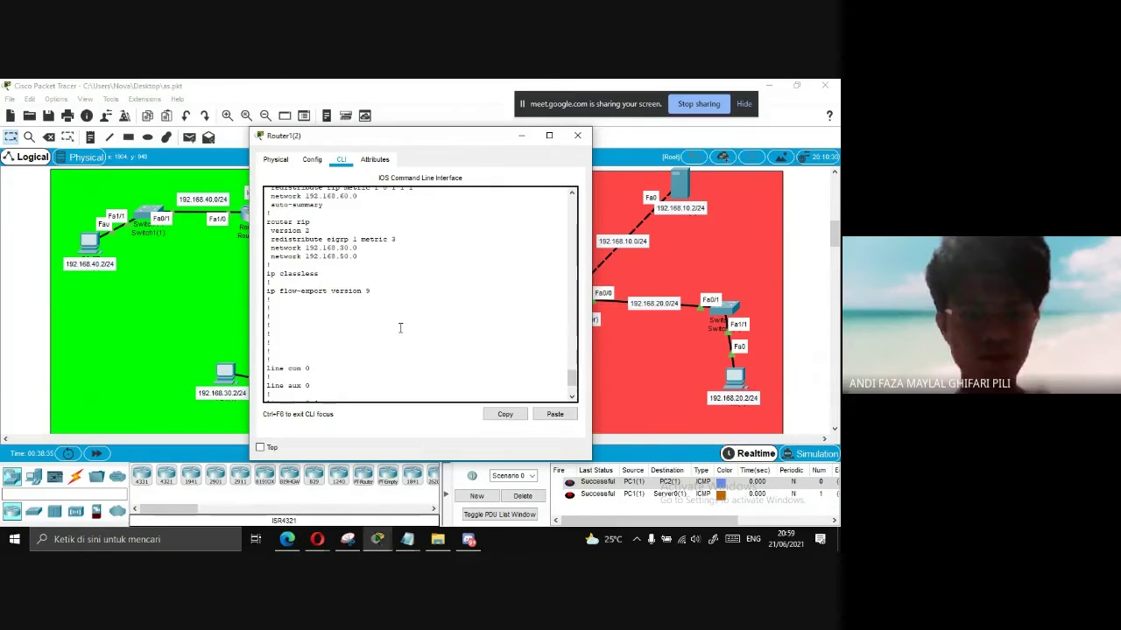
pyautogui.moveTo(270, 239); pyautogui.dragTo(400, 240)
pyautogui.scroll(2, 317, 235)
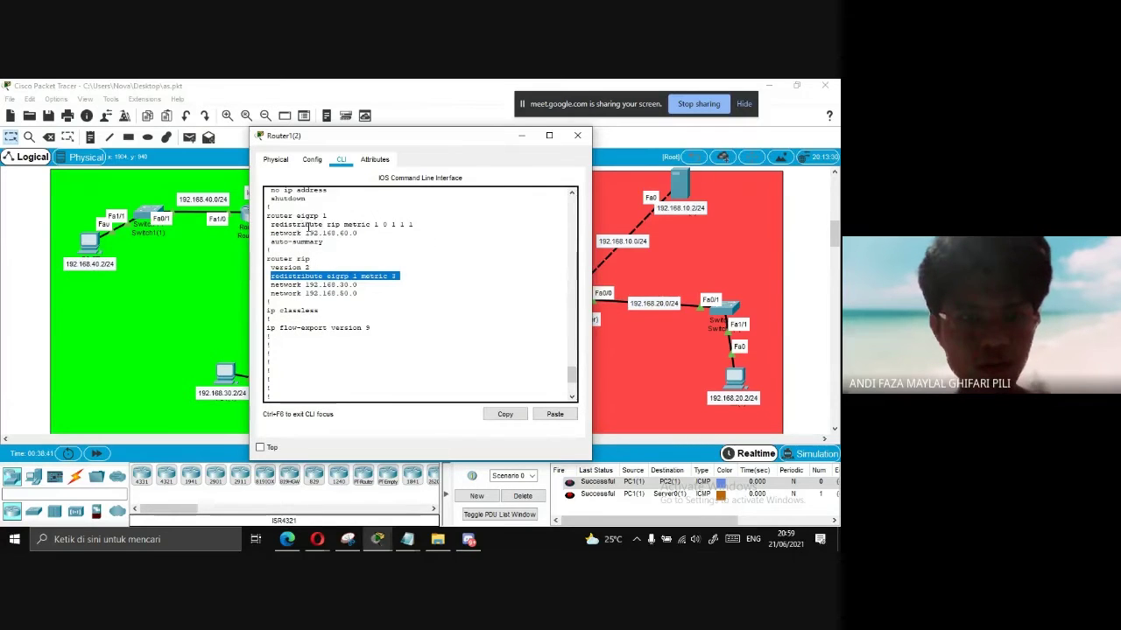
pyautogui.moveTo(269, 225); pyautogui.dragTo(454, 230)
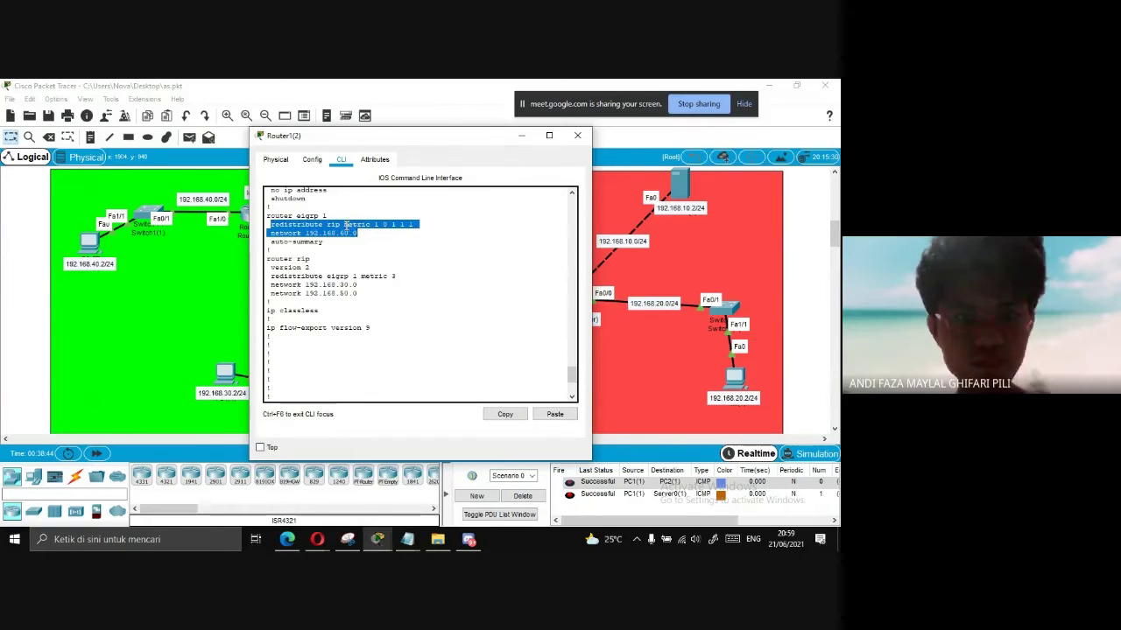
pyautogui.moveTo(347, 225); pyautogui.dragTo(418, 225)
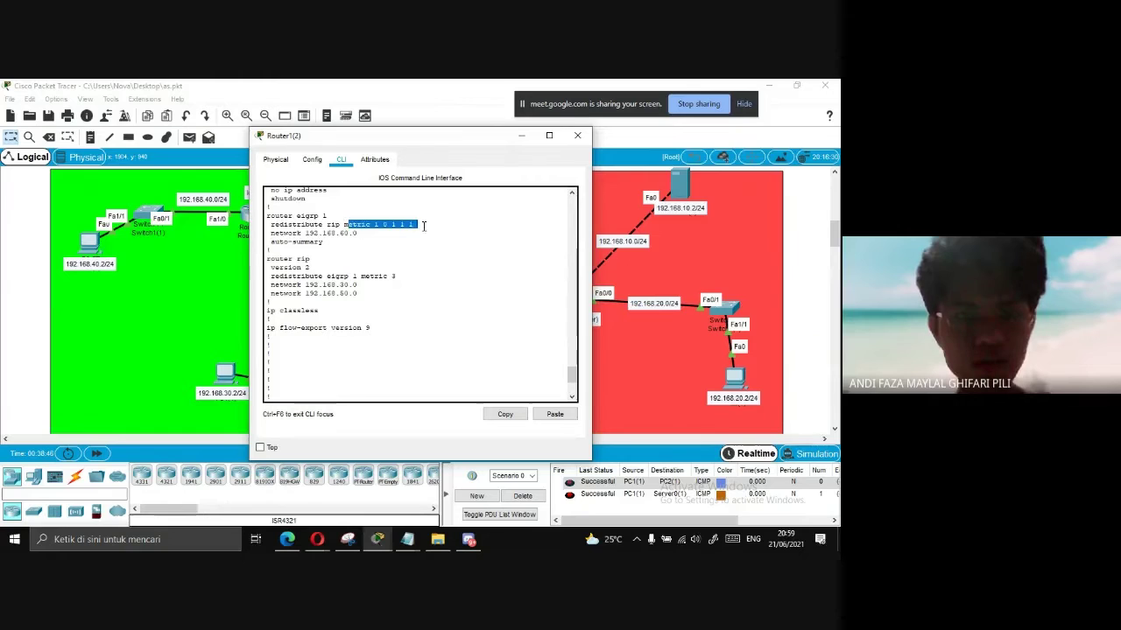
pyautogui.moveTo(343, 225); pyautogui.dragTo(427, 228)
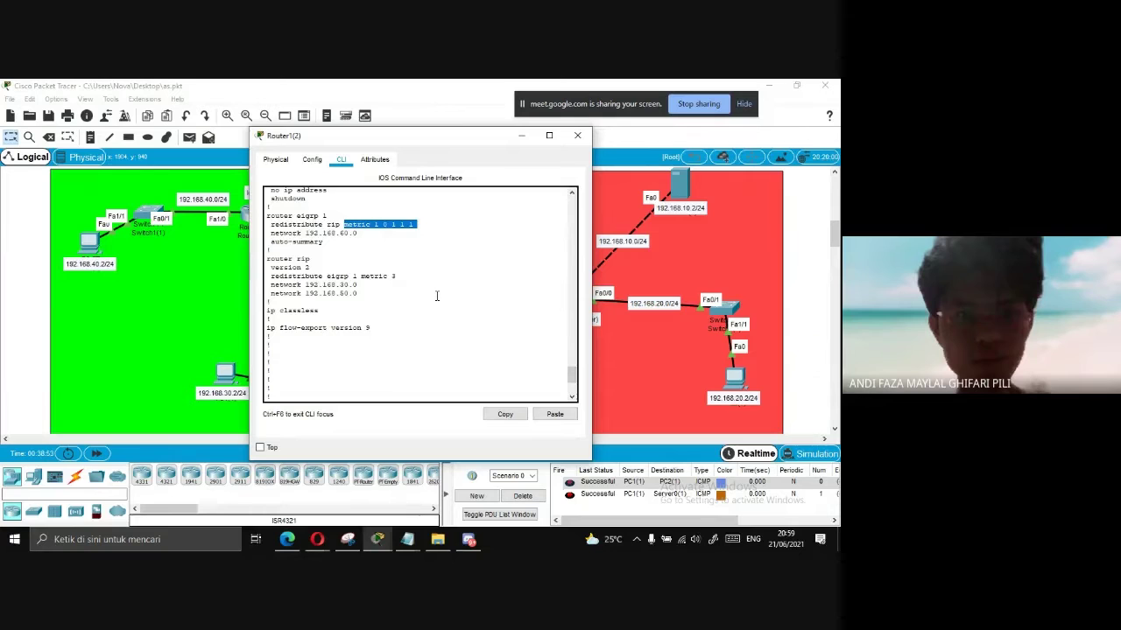
pyautogui.scroll(1, 412, 299)
pyautogui.scroll(7, 398, 302)
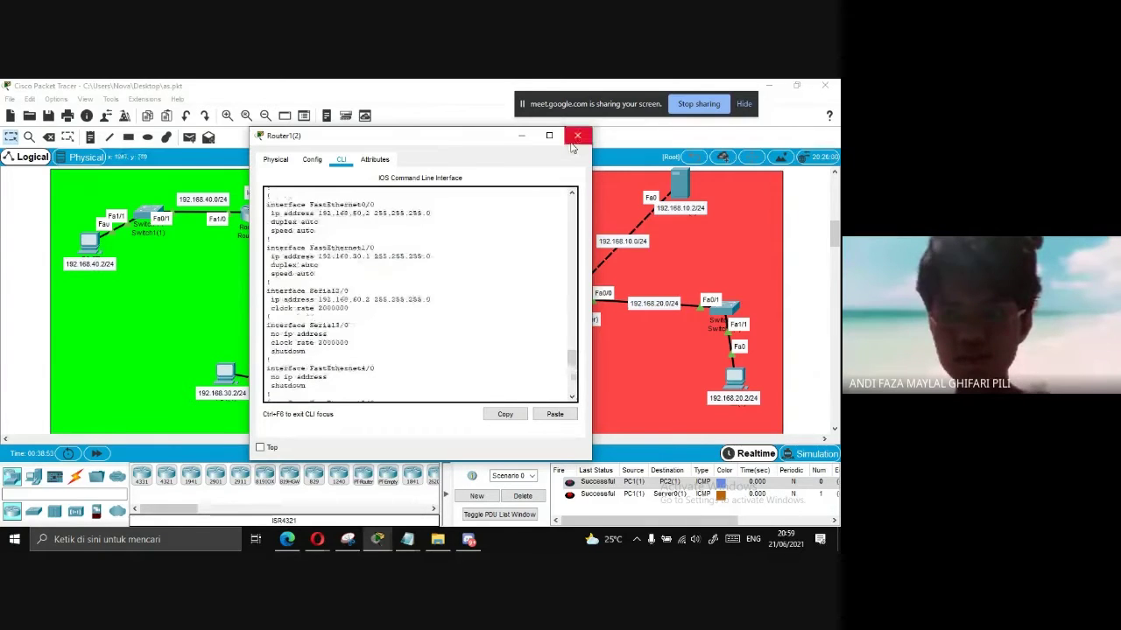
pyautogui.click(574, 140)
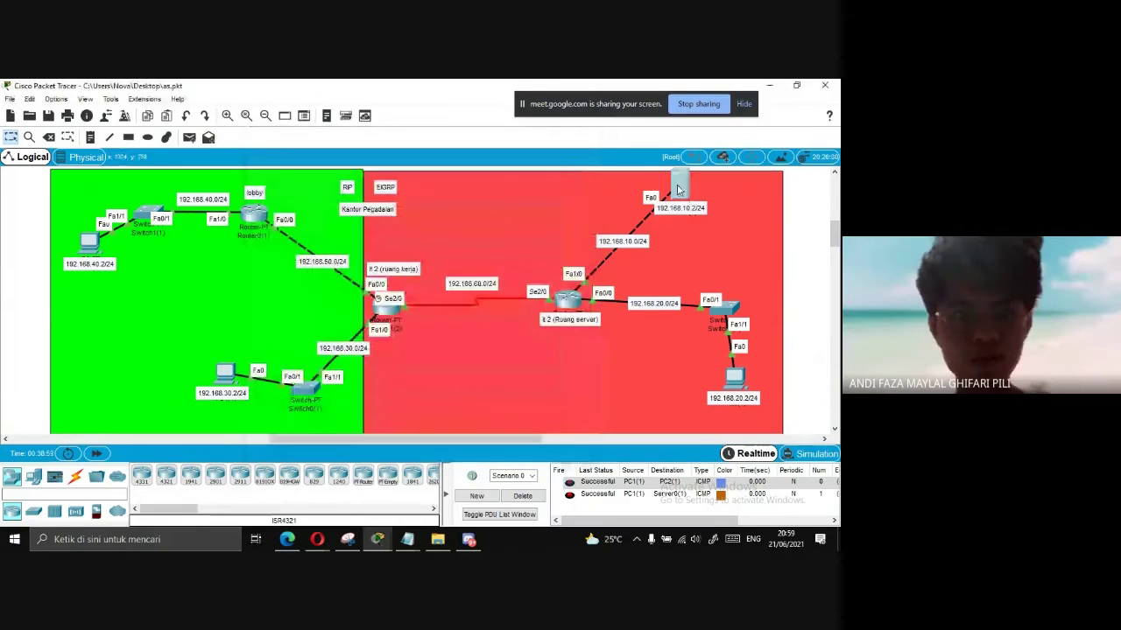
# View the DNS service's resource records on the server at 192.168.10.2
pyautogui.click(678, 188)
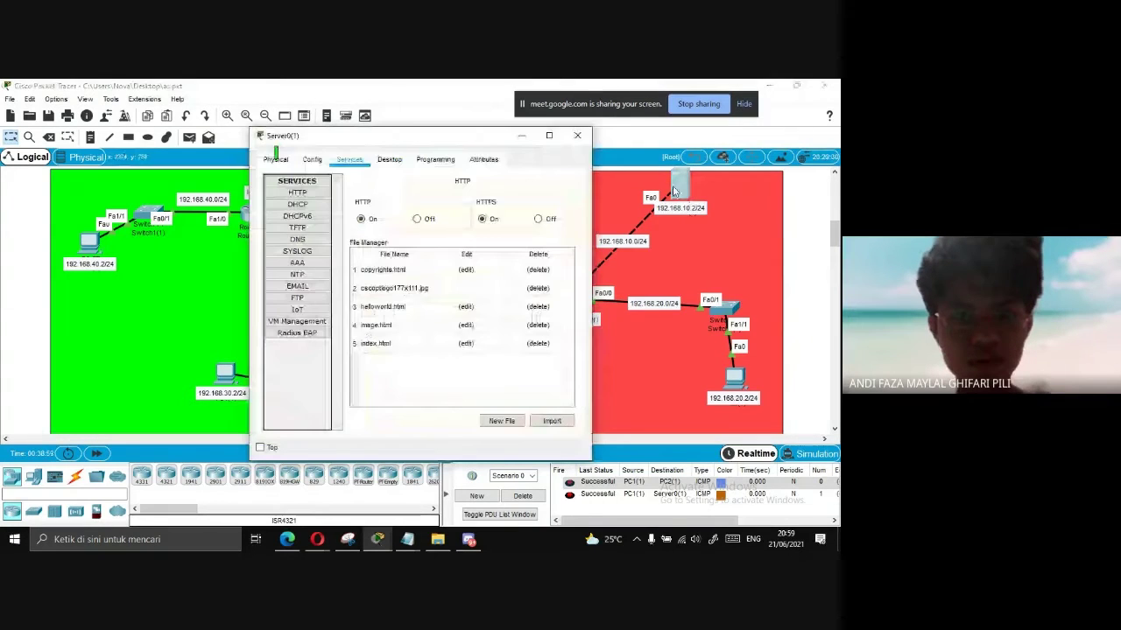
pyautogui.click(297, 239)
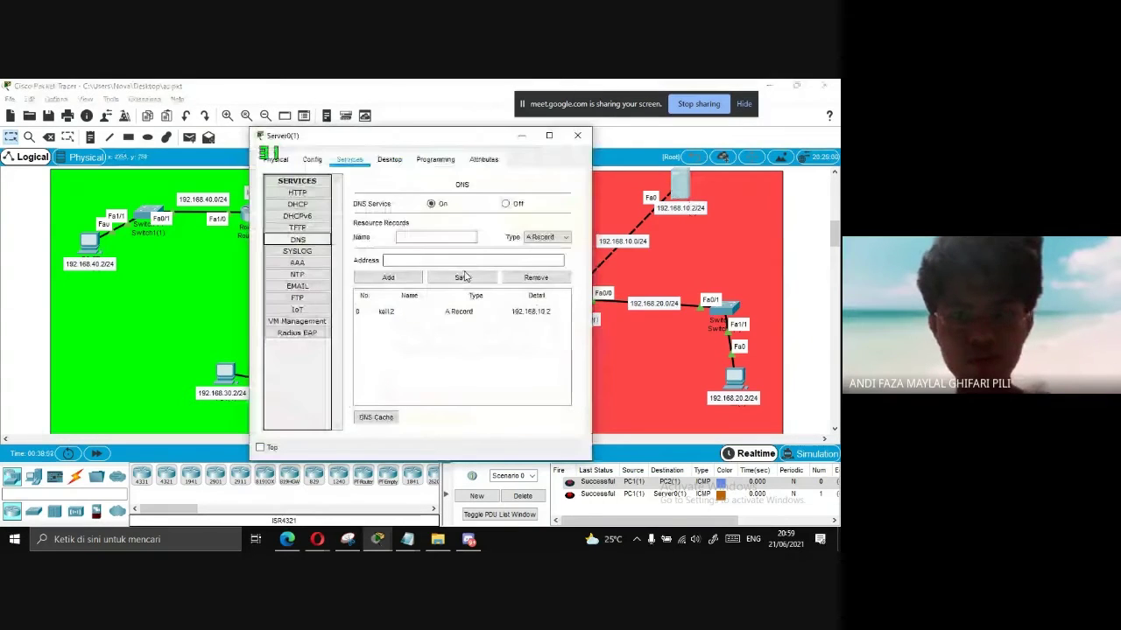
pyautogui.click(579, 136)
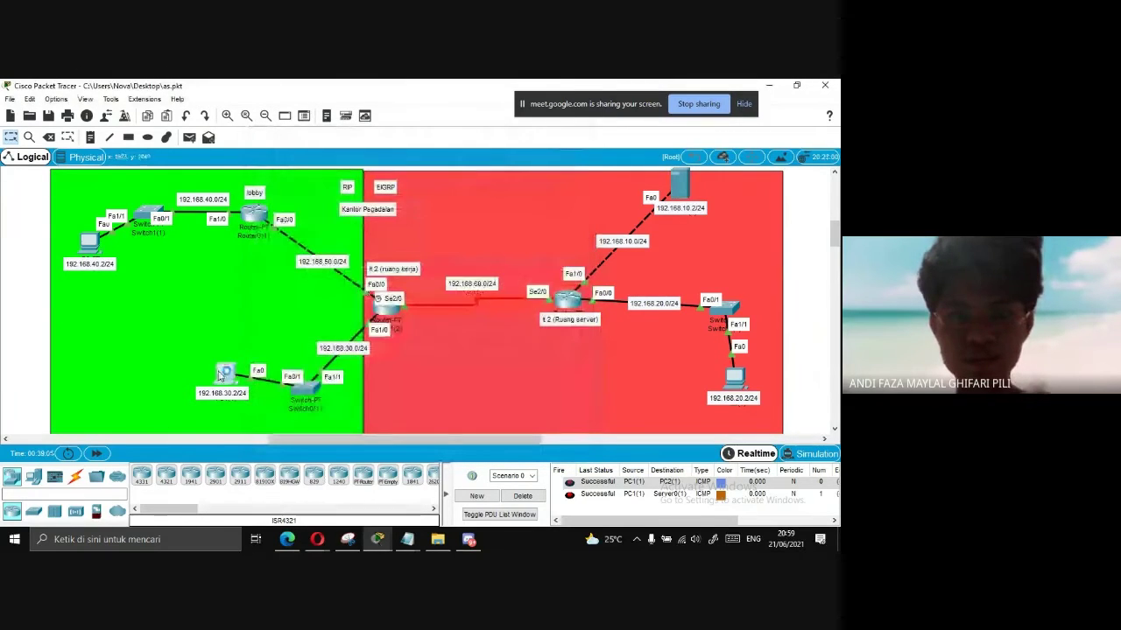
# Browse to kel12.com from the web browser of the PC at 192.168.30.2, then close the PC
pyautogui.click(221, 375)
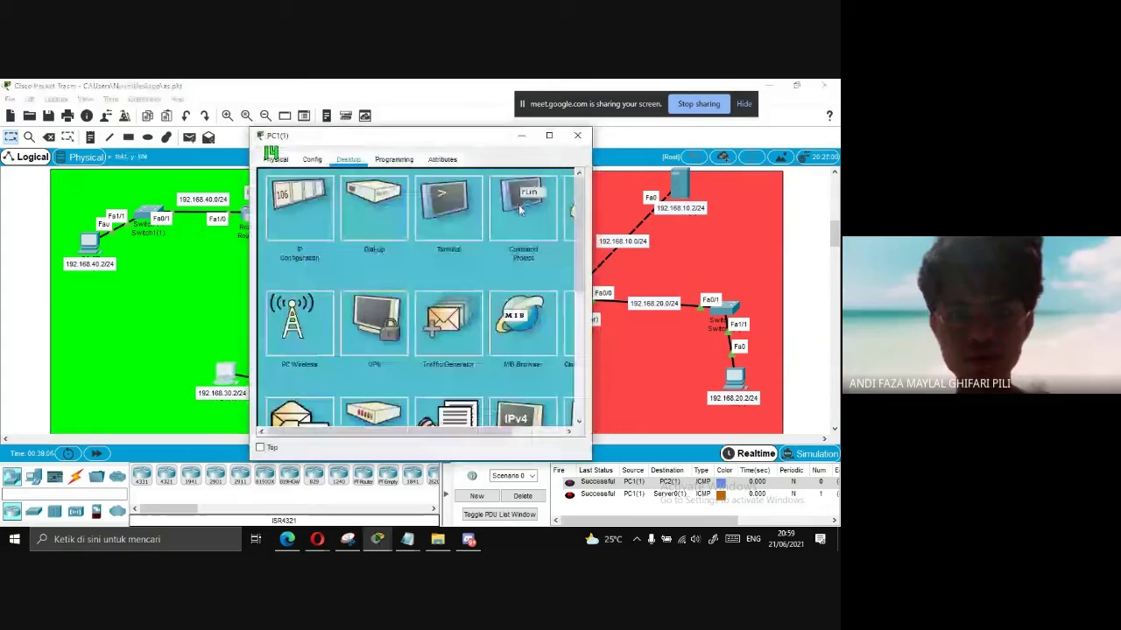
pyautogui.click(570, 213)
pyautogui.click(401, 196)
pyautogui.write('K')
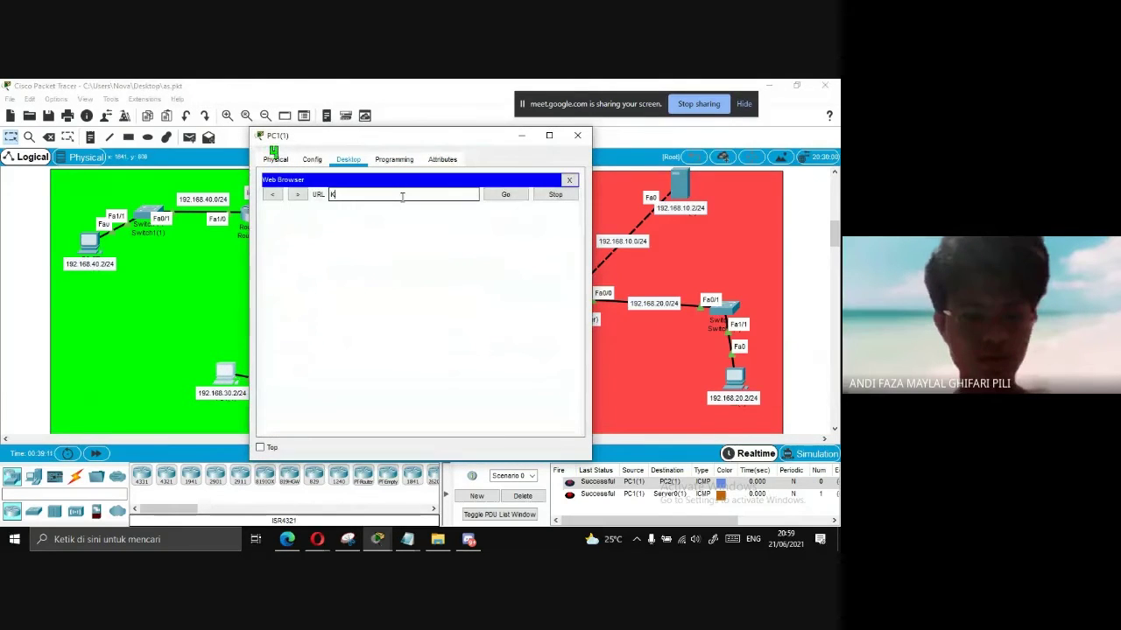
pyautogui.write('http://kel12.com')
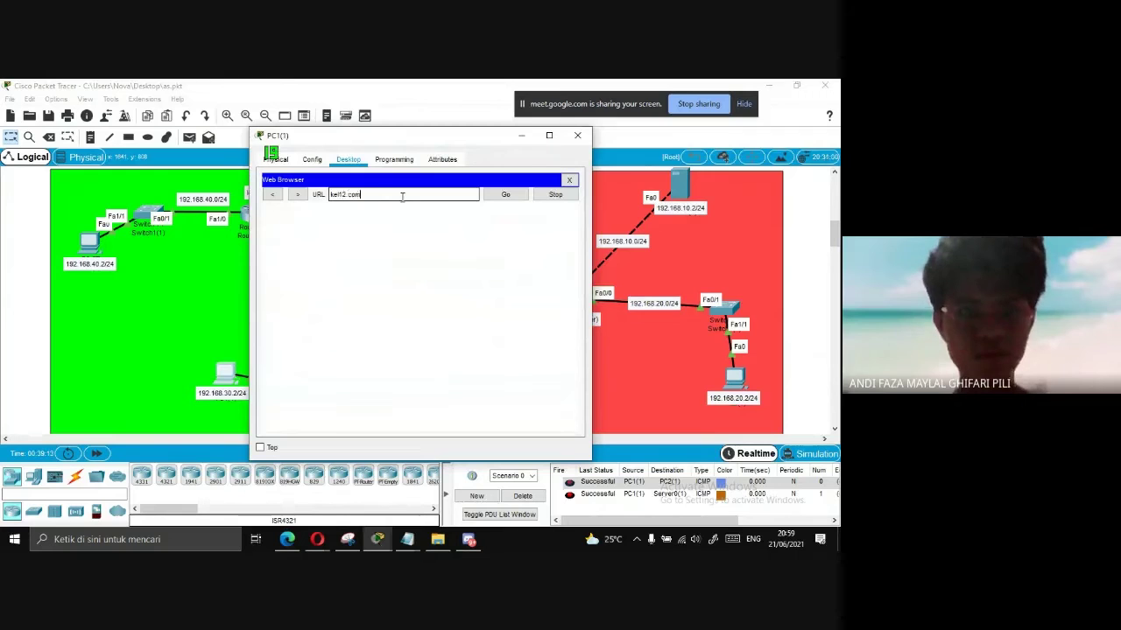
pyautogui.press('Return')
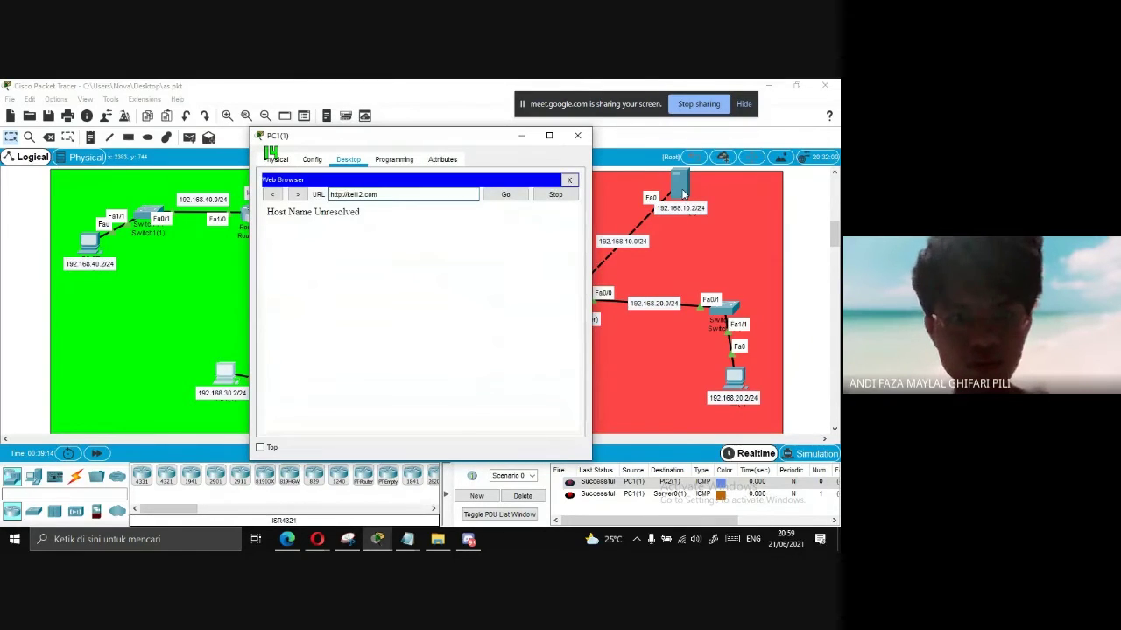
pyautogui.click(577, 135)
# Recheck the name and address of the DNS record on the 192.168.10.2 server
pyautogui.click(679, 184)
pyautogui.click(298, 239)
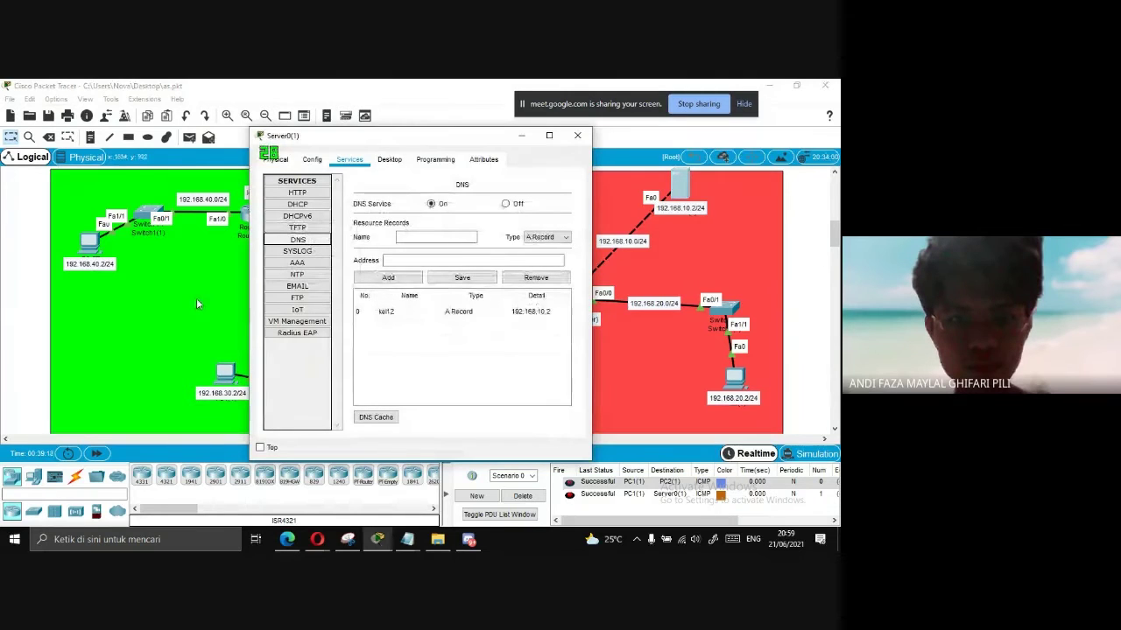
pyautogui.click(197, 300)
# Check the default gateway and DNS server settings in the IP configuration of the PC at 192.168.30.2
pyautogui.click(225, 374)
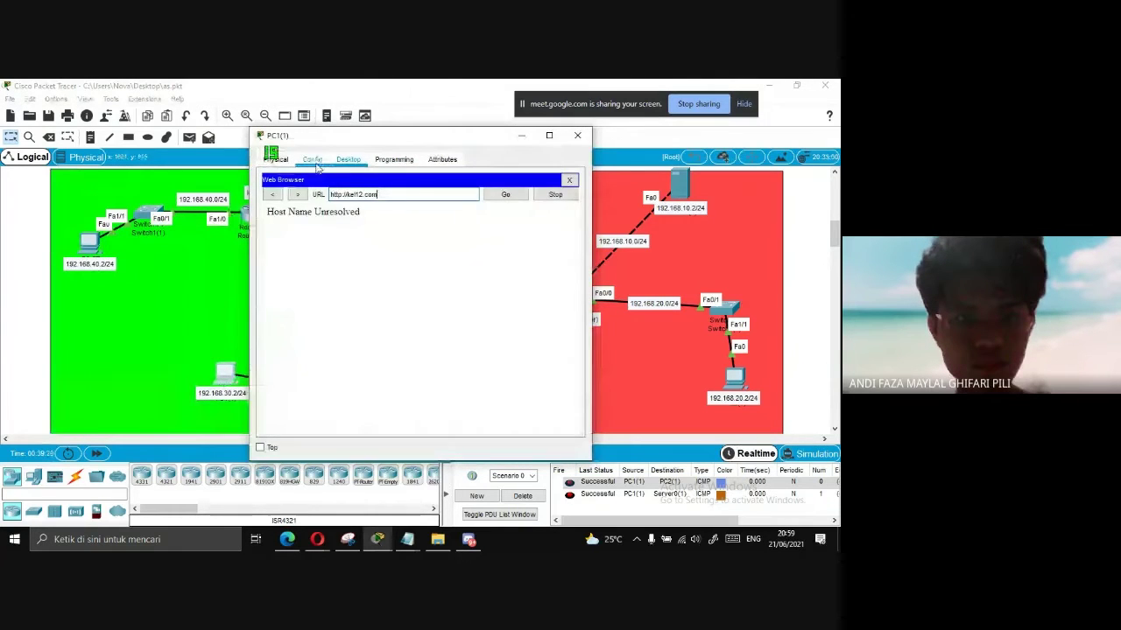
pyautogui.click(312, 160)
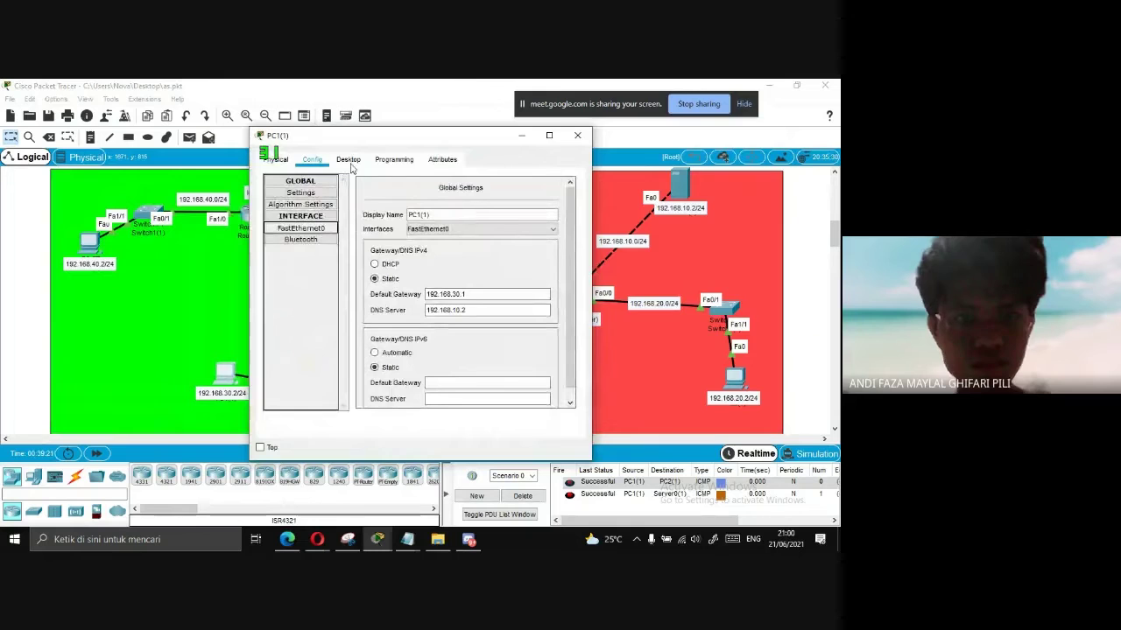
pyautogui.click(349, 160)
pyautogui.click(568, 181)
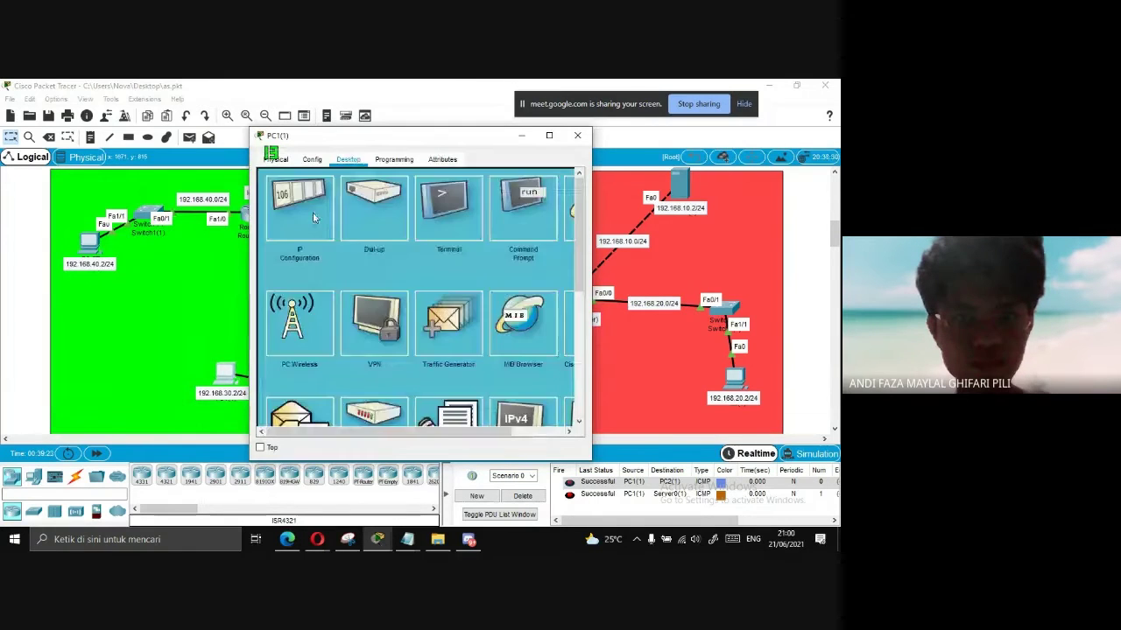
pyautogui.click(312, 212)
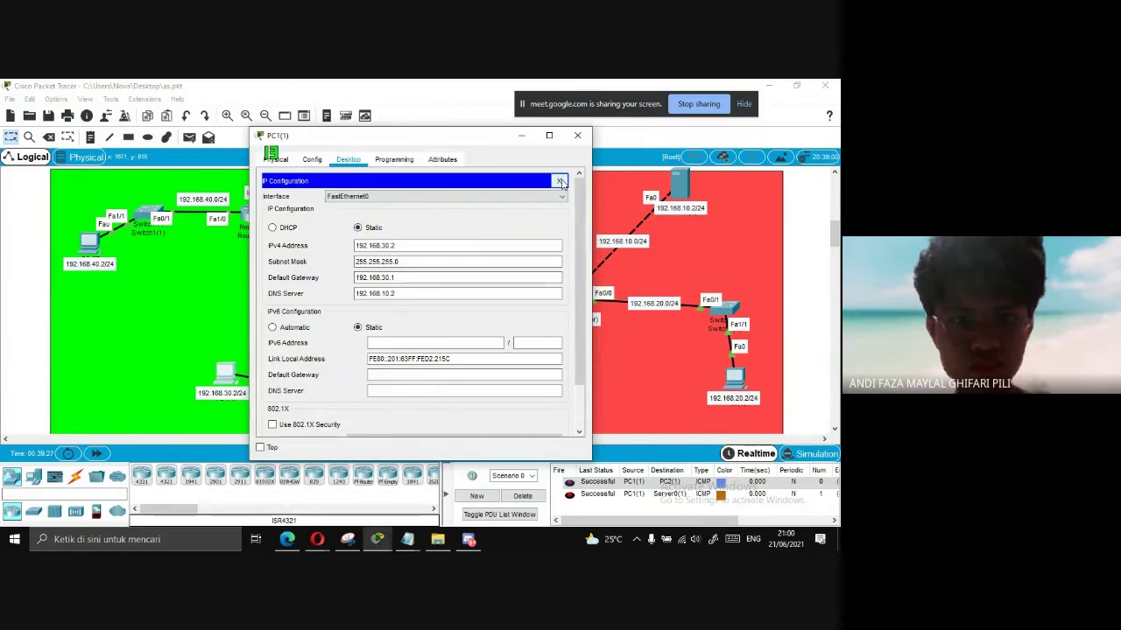
pyautogui.click(560, 181)
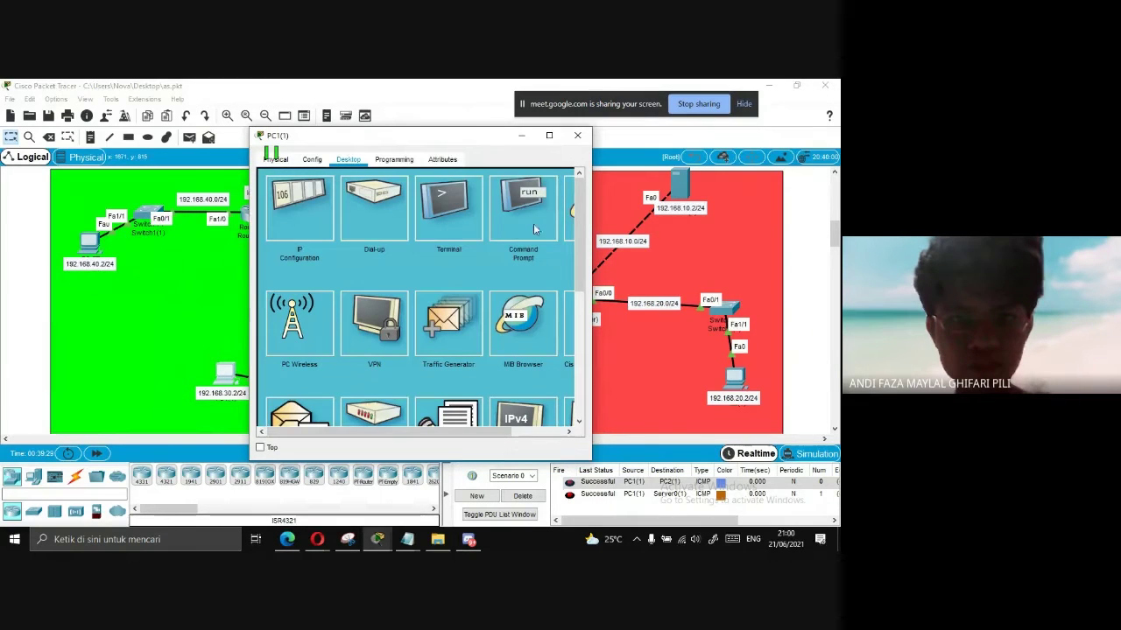
# Retry browsing to kel12.com from the PC at 192.168.30.2
pyautogui.click(572, 210)
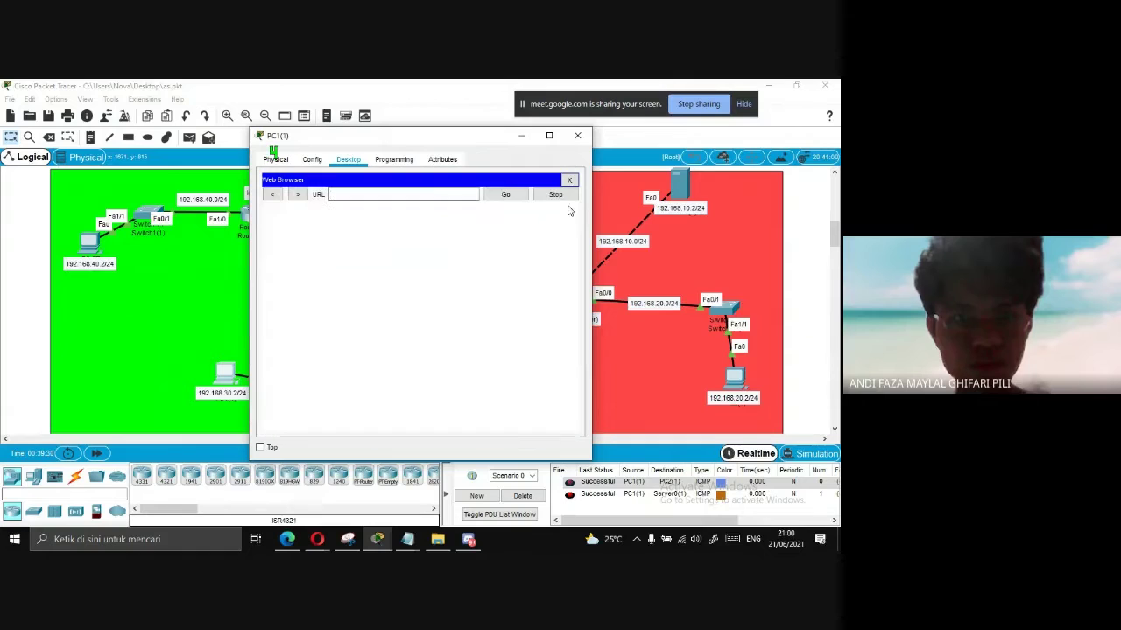
pyautogui.write('kel12')
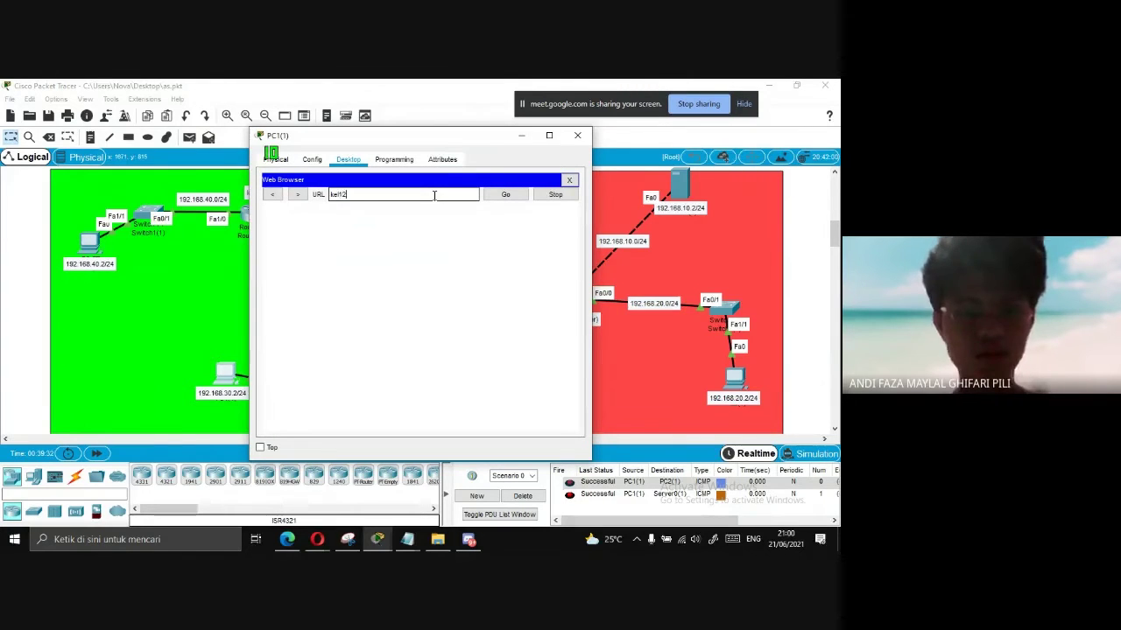
pyautogui.write('.com')
pyautogui.press('Return')
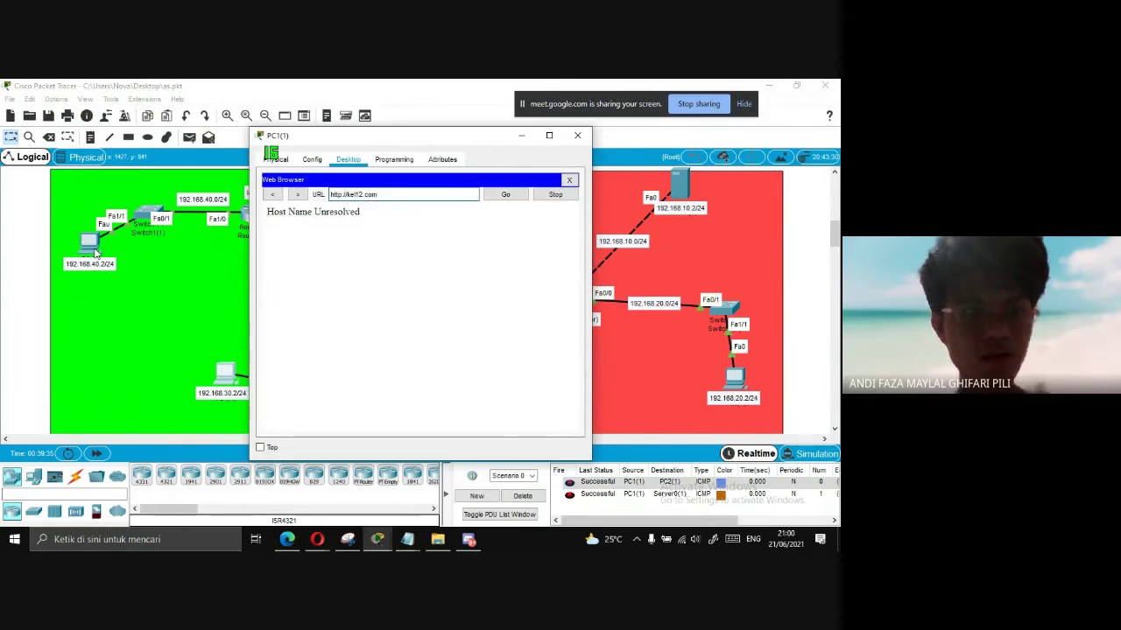
# Browse to kel12.com from the web browser of the PC at 192.168.40.2, then close the PC
pyautogui.click(92, 245)
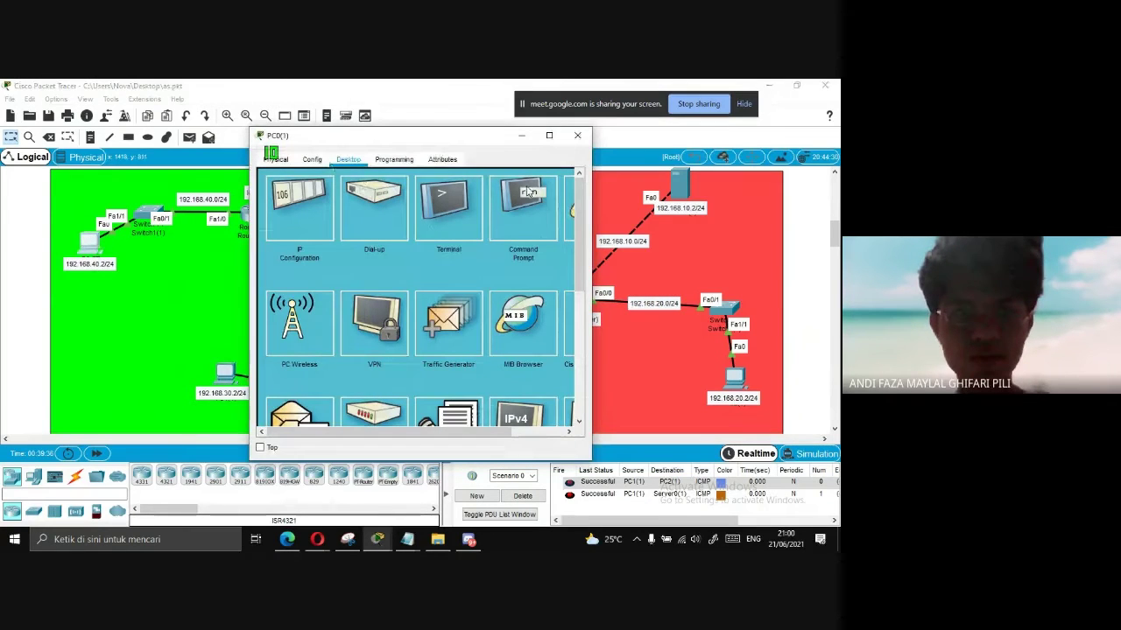
pyautogui.click(569, 208)
pyautogui.click(437, 194)
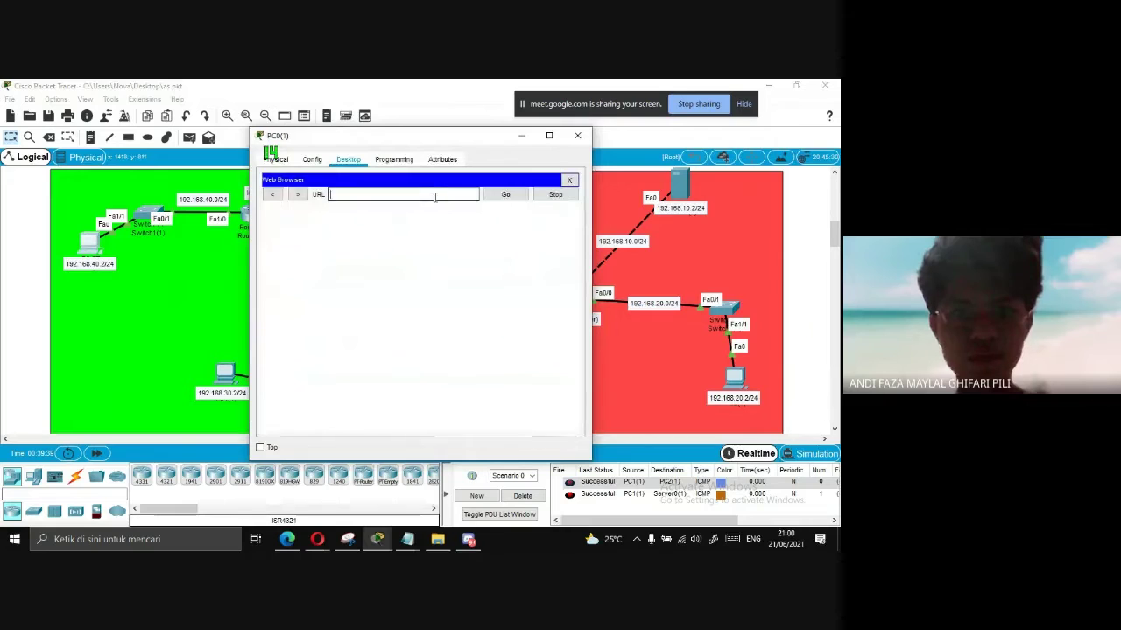
pyautogui.write('kel12.com')
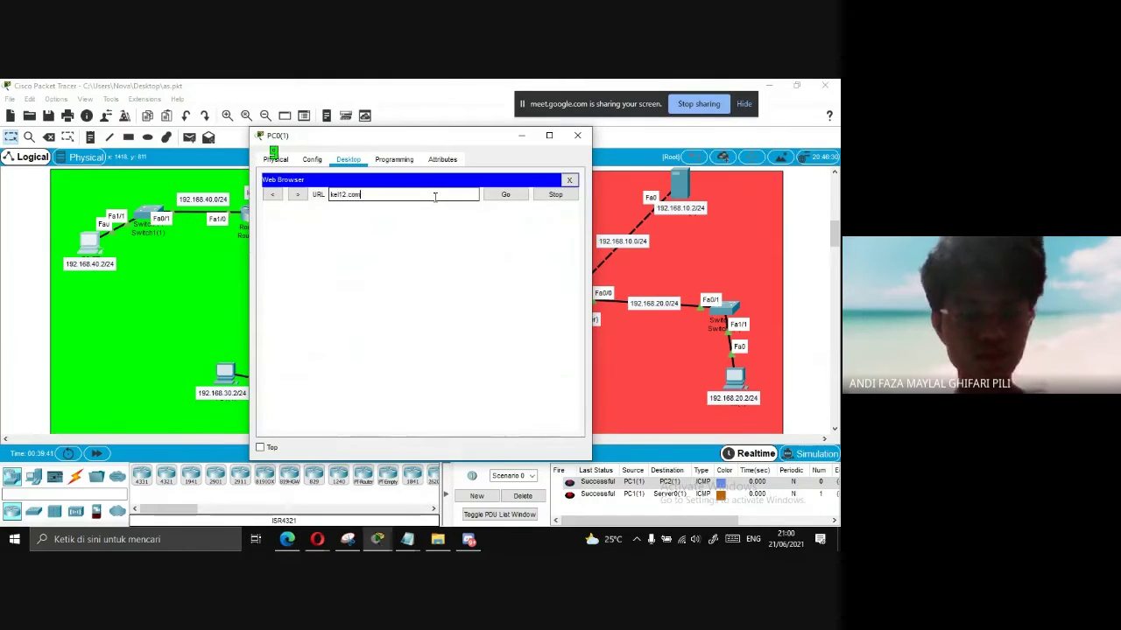
pyautogui.press('Return')
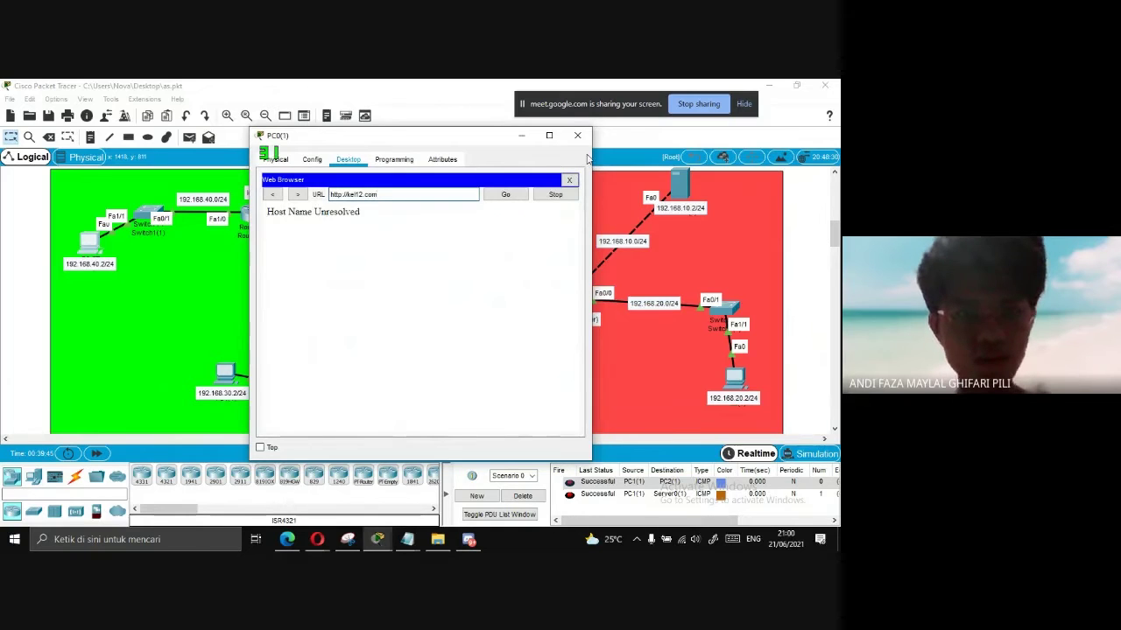
pyautogui.click(577, 135)
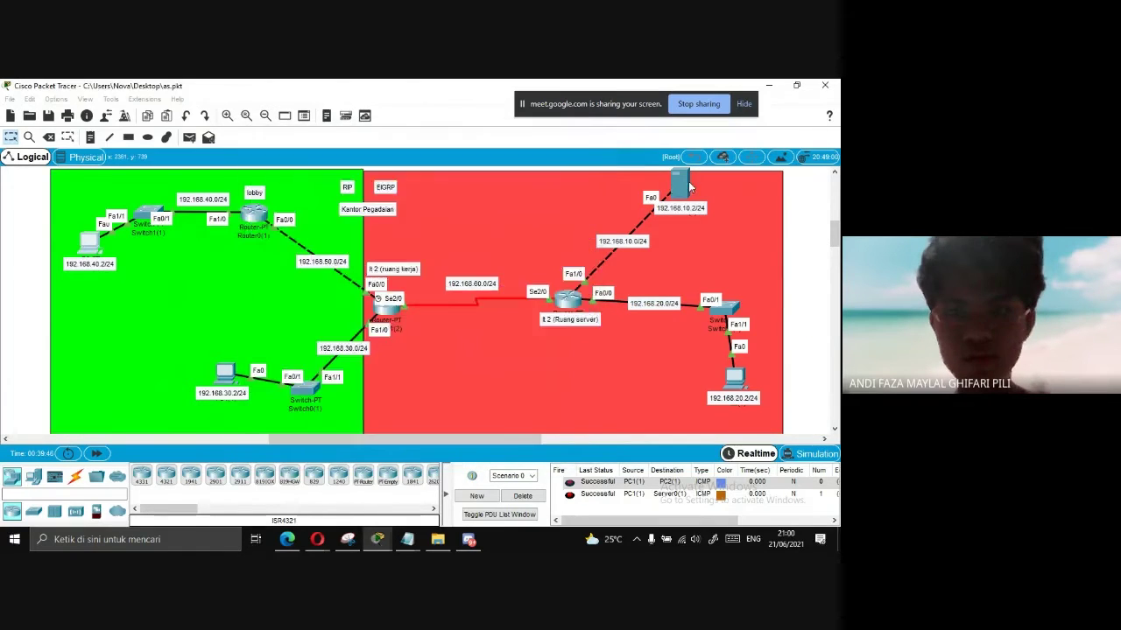
# Try to rename the kel12 DNS record on the 192.168.10.2 server to kel12.com
pyautogui.click(689, 186)
pyautogui.click(388, 312)
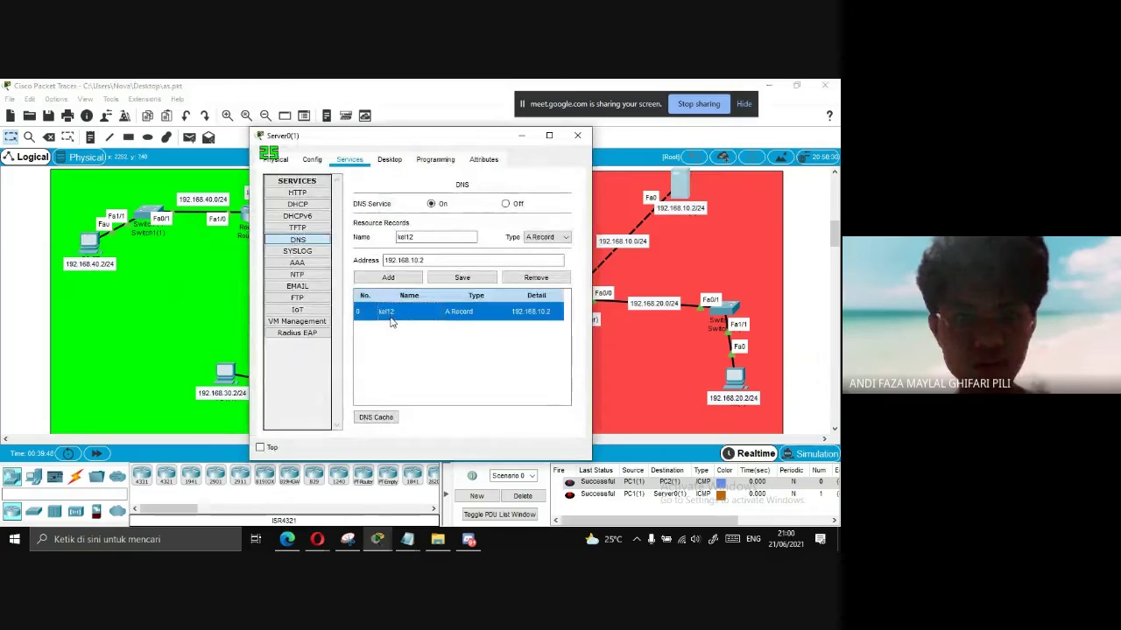
pyautogui.click(431, 238)
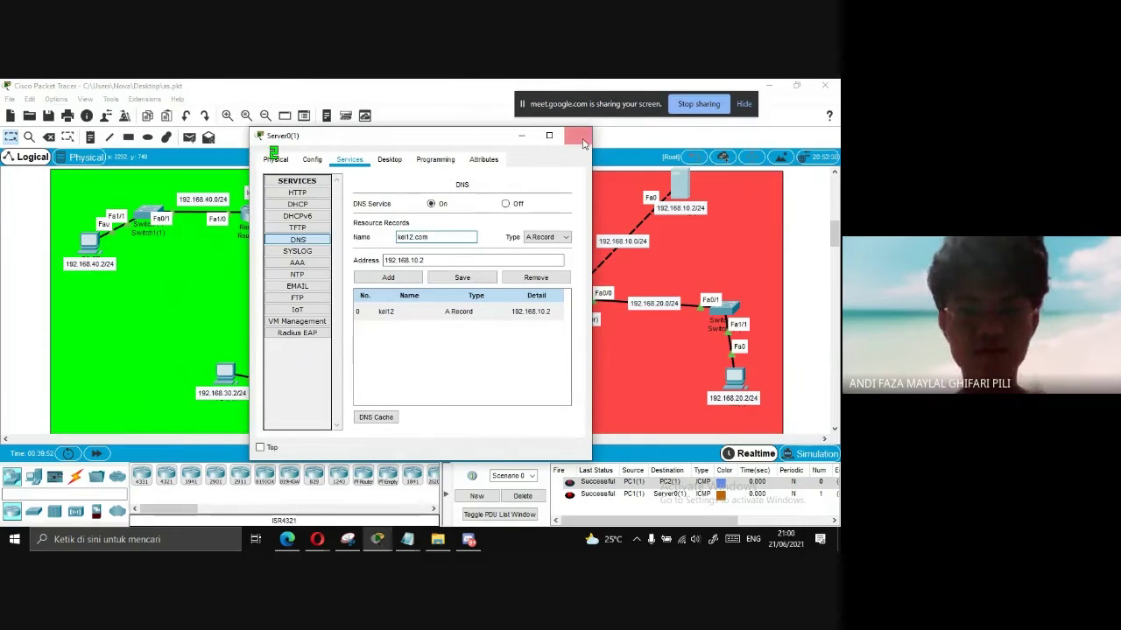
pyautogui.click(577, 136)
# Reload kel12.com on the PC at 192.168.30.2, then retry it in a freshly opened web browser
pyautogui.click(225, 374)
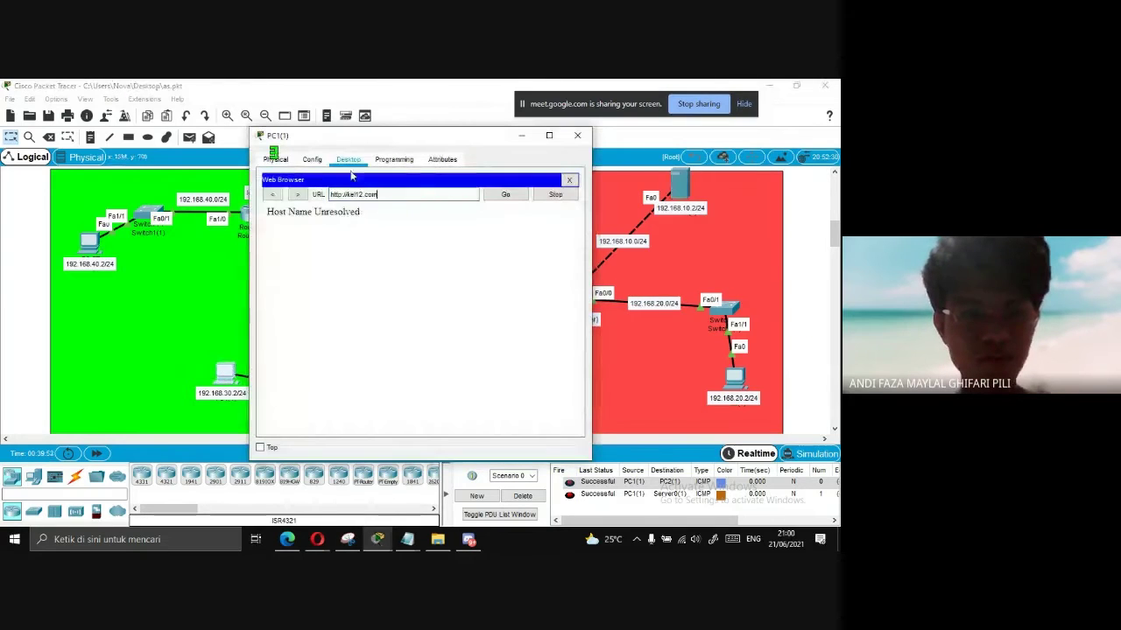
pyautogui.click(505, 194)
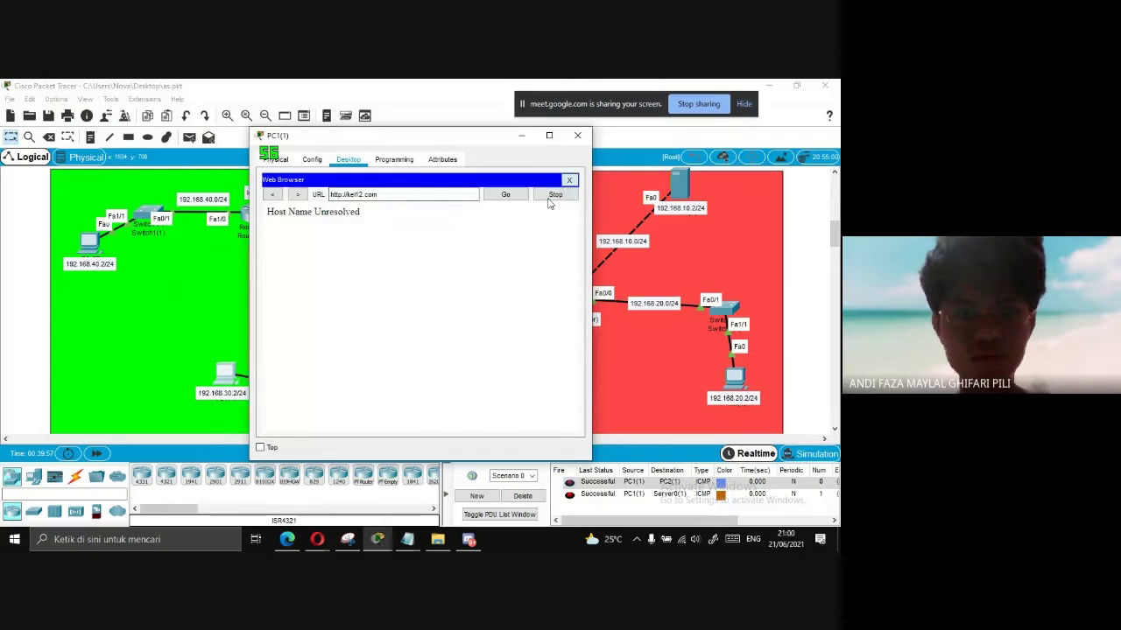
pyautogui.click(569, 180)
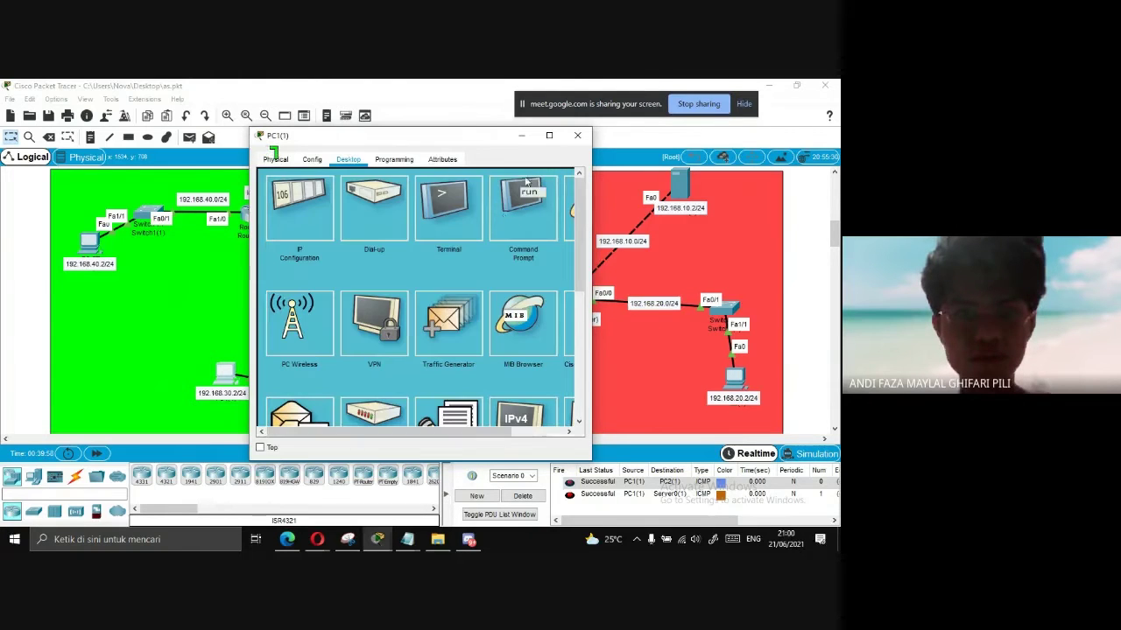
pyautogui.click(567, 208)
pyautogui.click(409, 193)
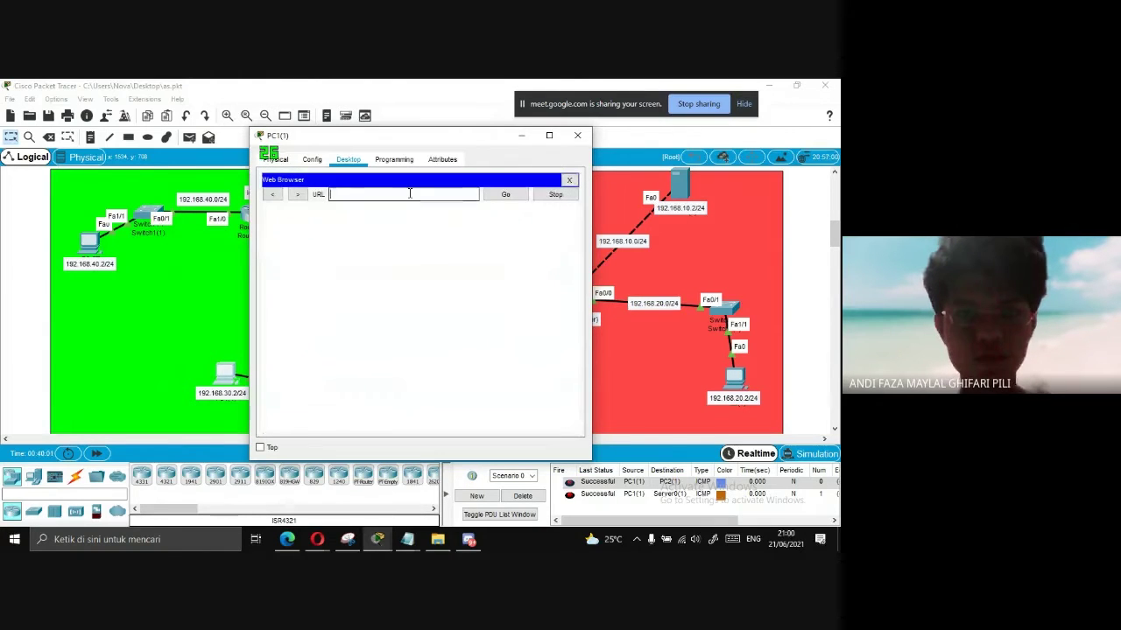
pyautogui.write('kel12.co')
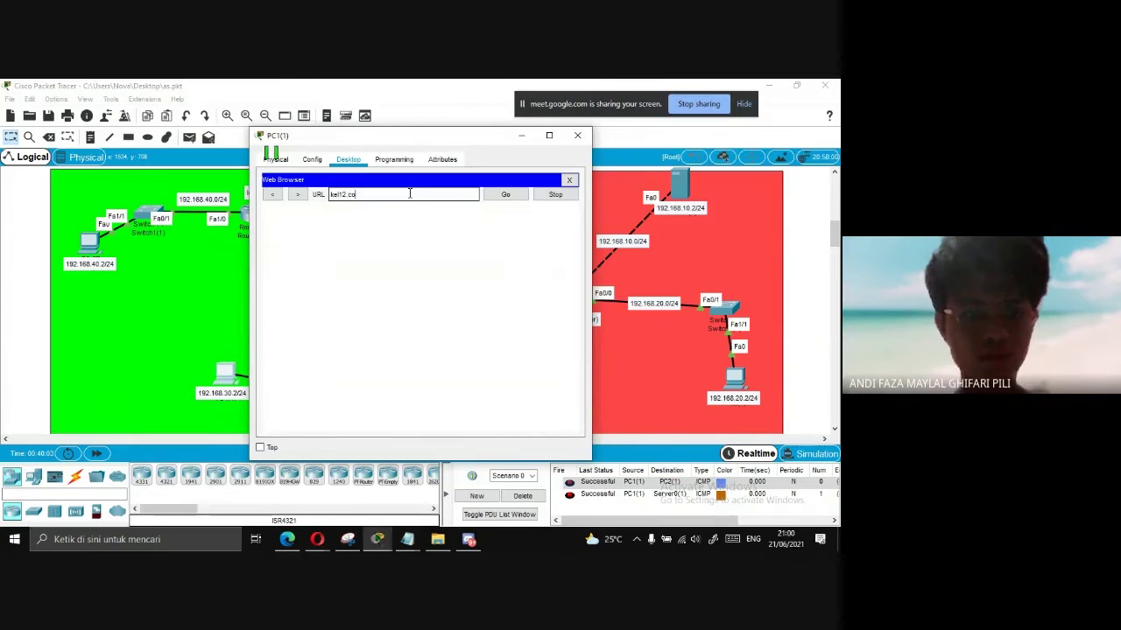
pyautogui.write('m')
pyautogui.press('Return')
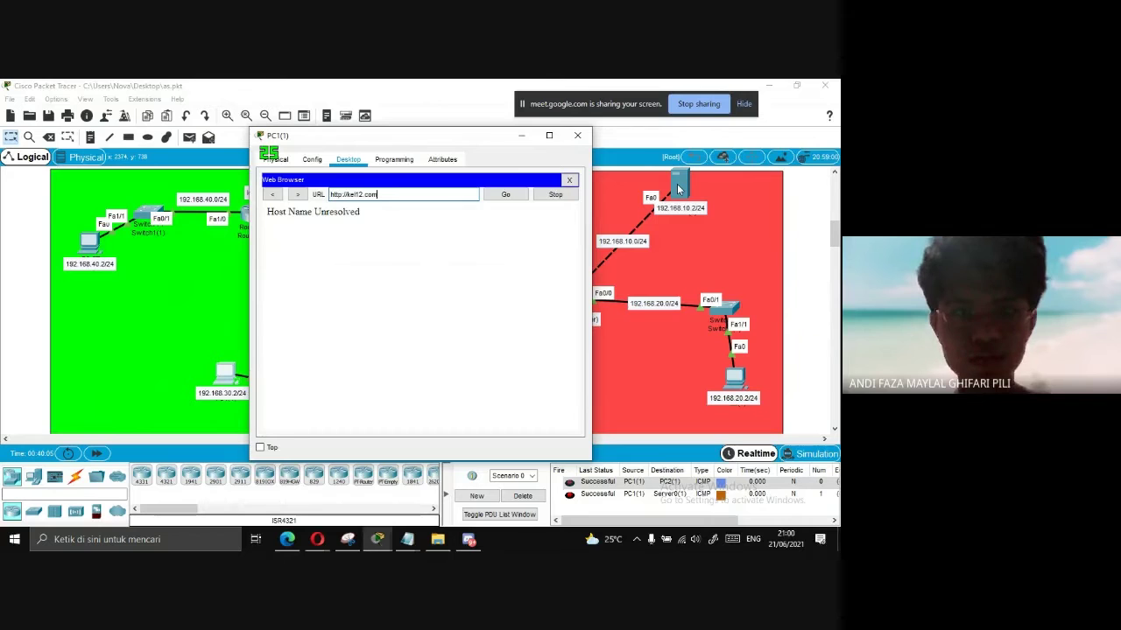
pyautogui.click(577, 135)
# Check the name and address stored in the DNS record of the 192.168.10.2 server
pyautogui.click(678, 184)
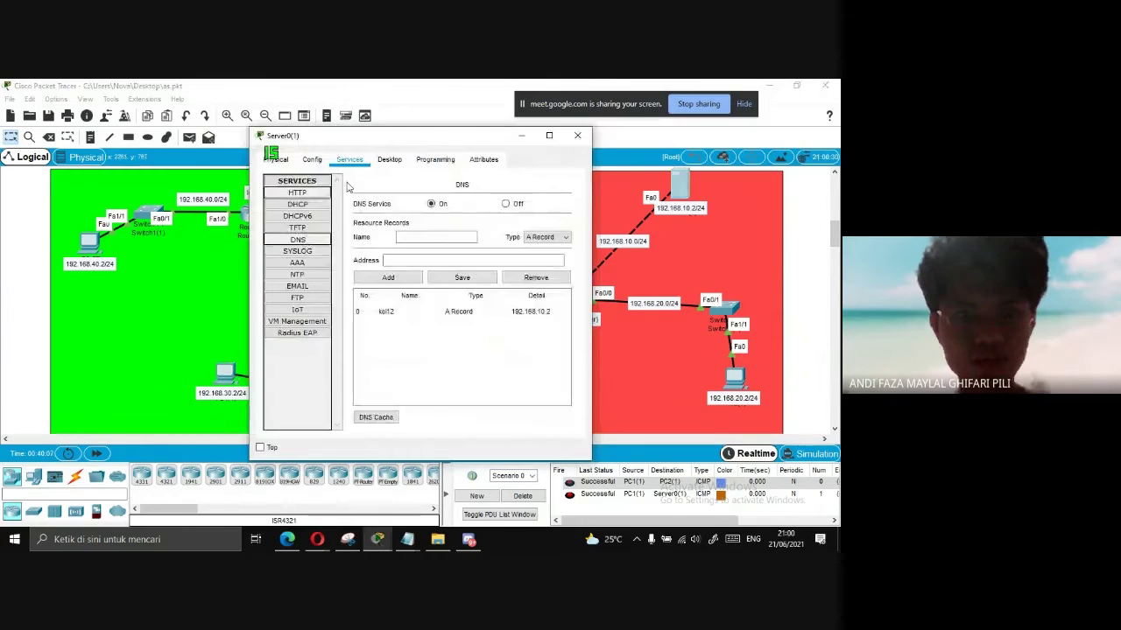
pyautogui.click(399, 313)
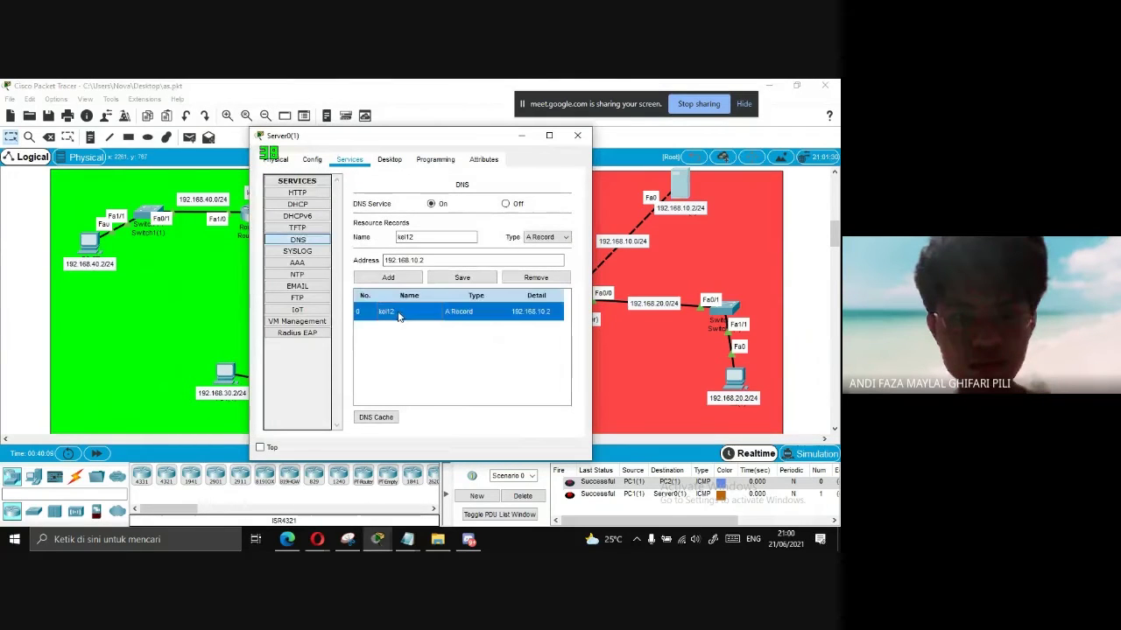
pyautogui.click(522, 137)
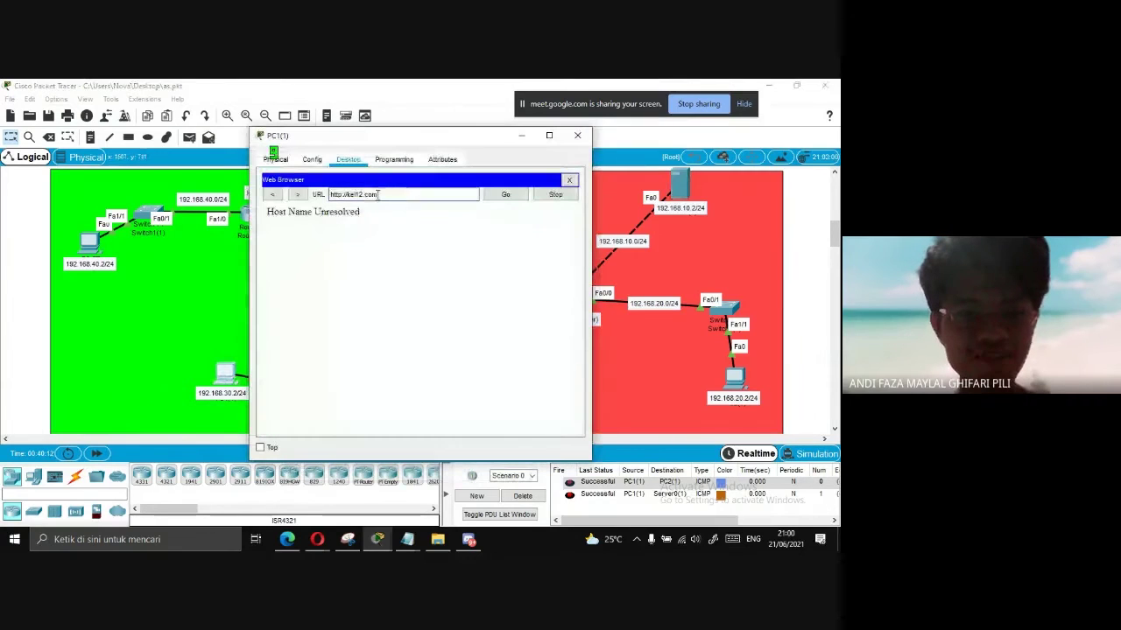
pyautogui.doubleClick(369, 194)
pyautogui.press('BackSpace')
pyautogui.press('BackSpace')
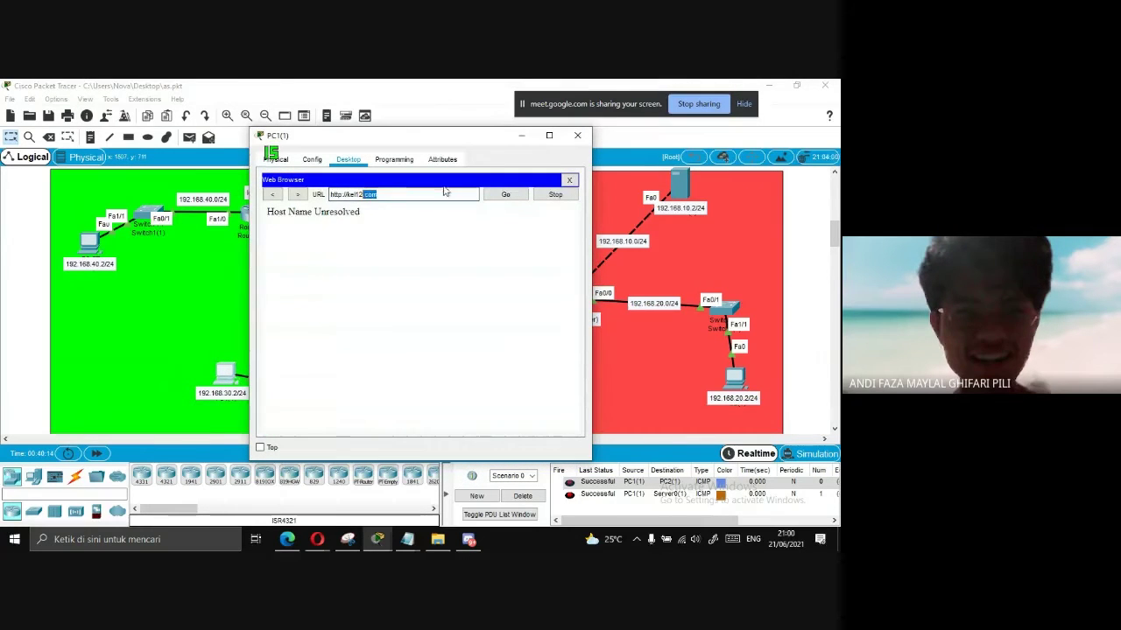
pyautogui.click(515, 196)
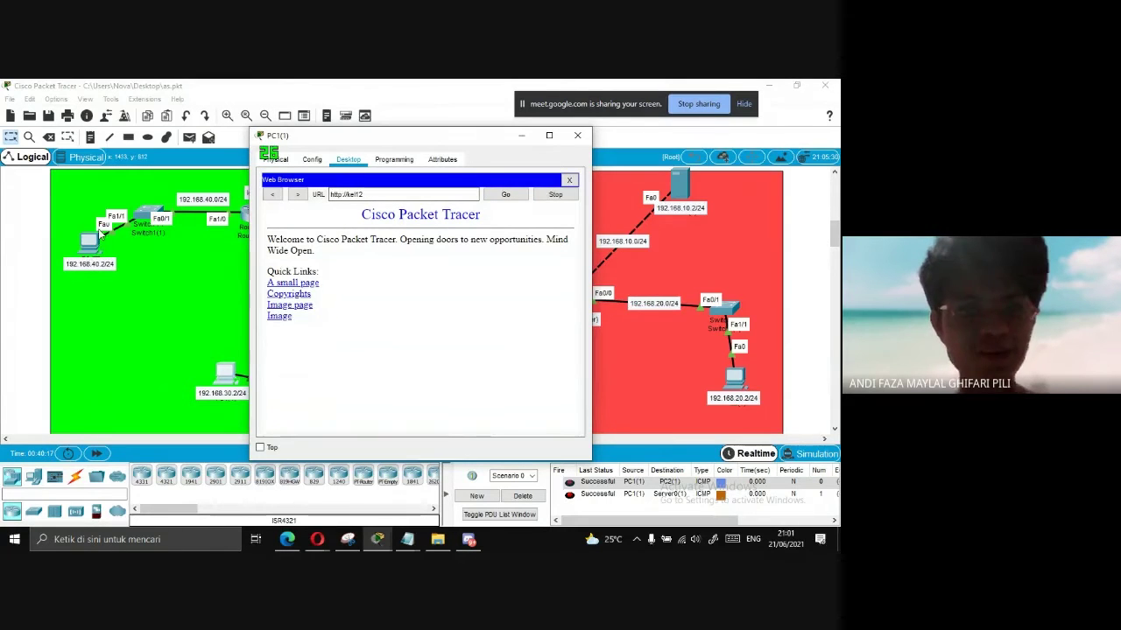
# Browse to kel12 from the web browser of the PC at 192.168.40.2
pyautogui.click(95, 252)
pyautogui.click(92, 248)
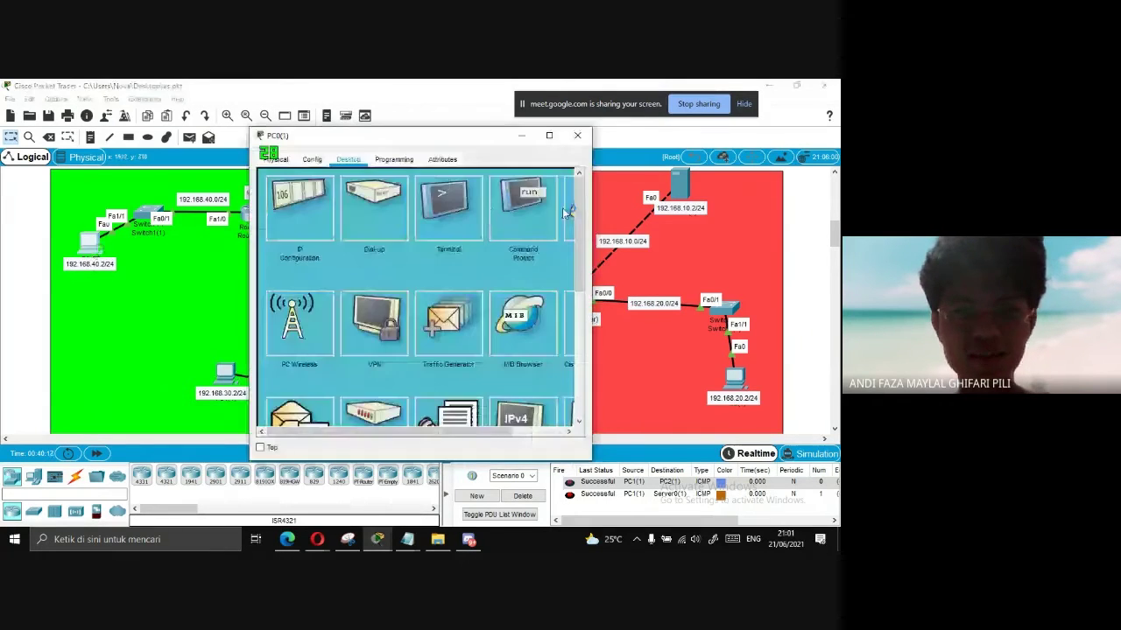
pyautogui.click(569, 206)
pyautogui.click(391, 193)
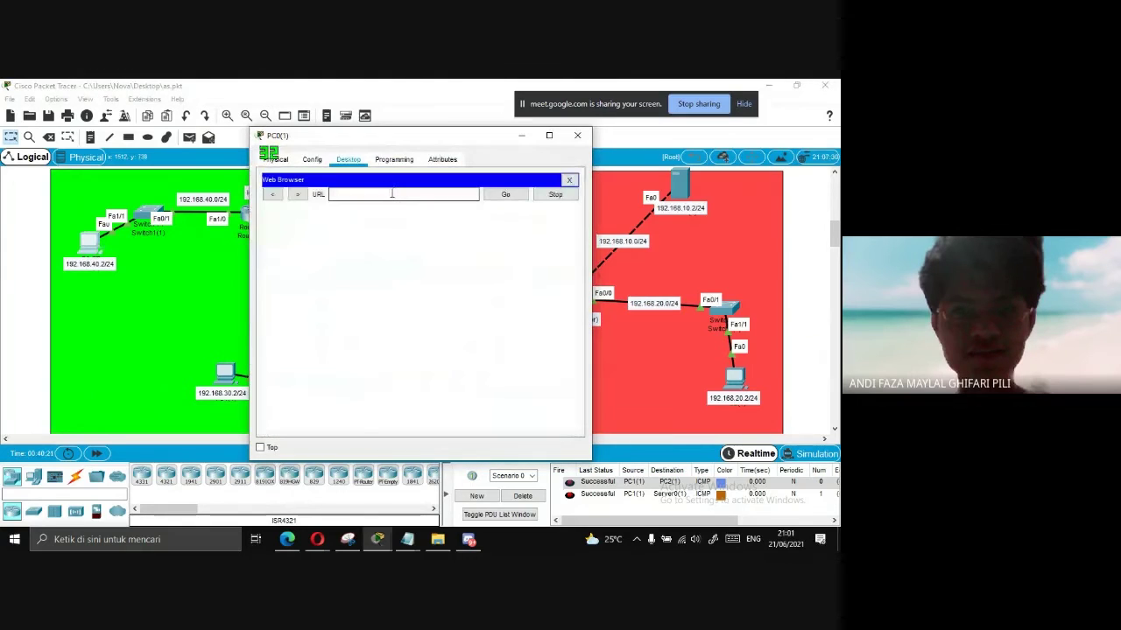
pyautogui.write('kel12')
pyautogui.press('Return')
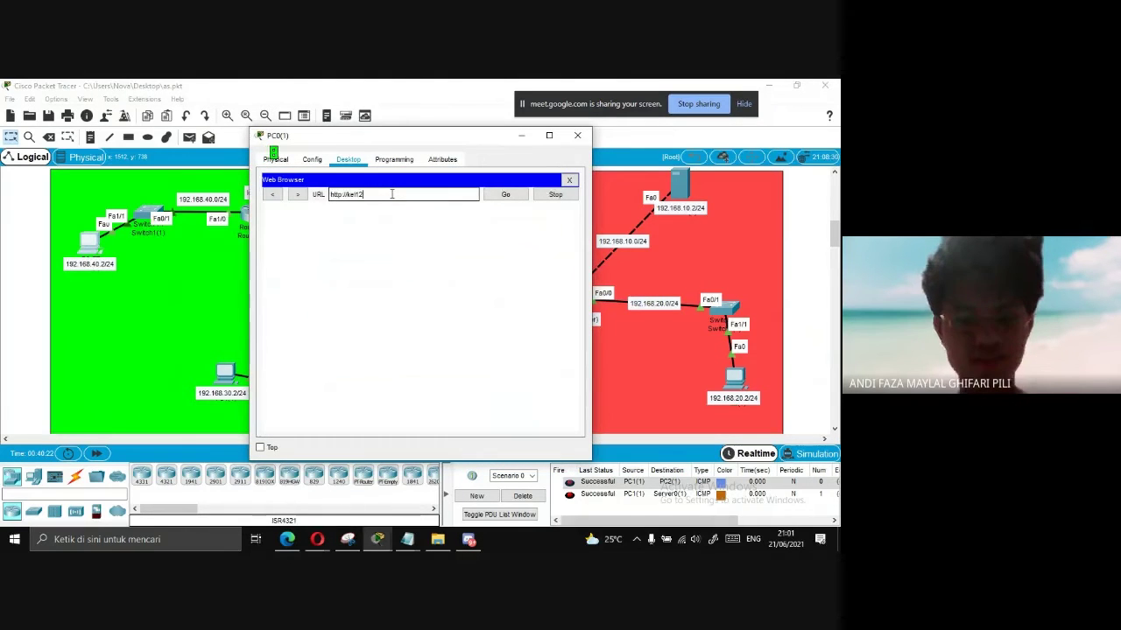
# Browse to kel12 from the PC at 192.168.20.2, then review the DNS record on the 192.168.10.2 server
pyautogui.click(733, 378)
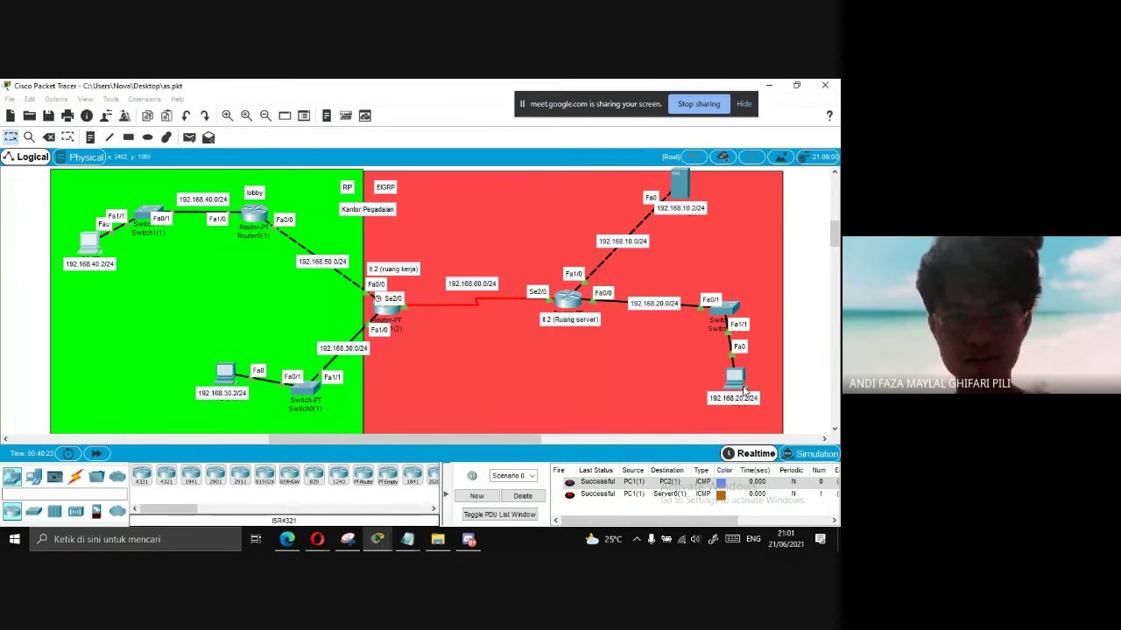
pyautogui.click(525, 194)
pyautogui.click(375, 195)
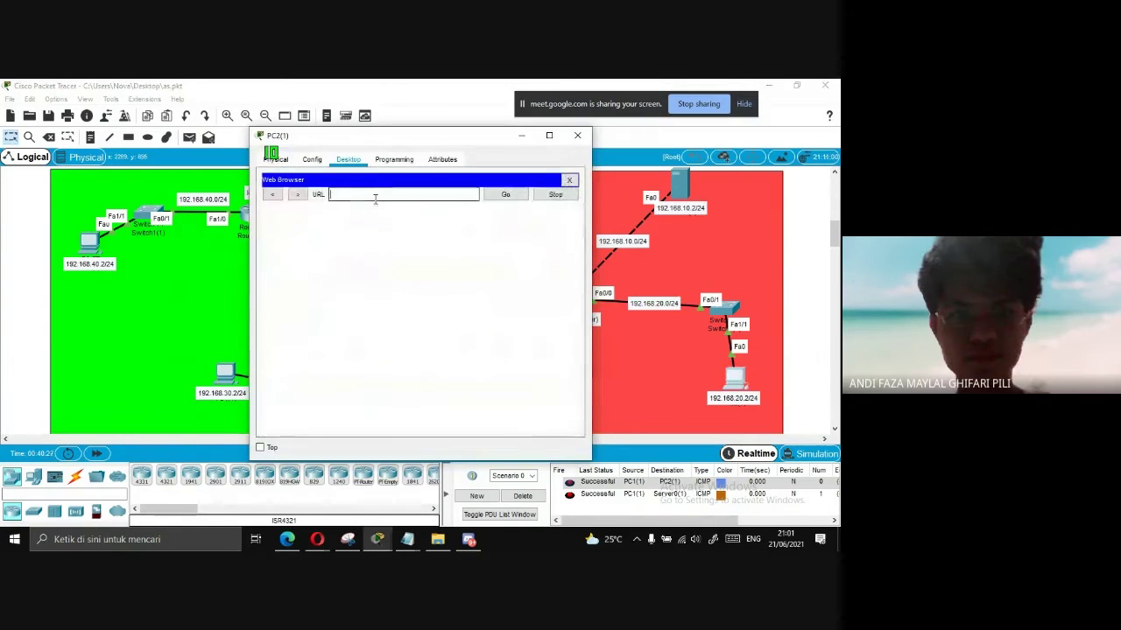
pyautogui.write('kel12')
pyautogui.press('Return')
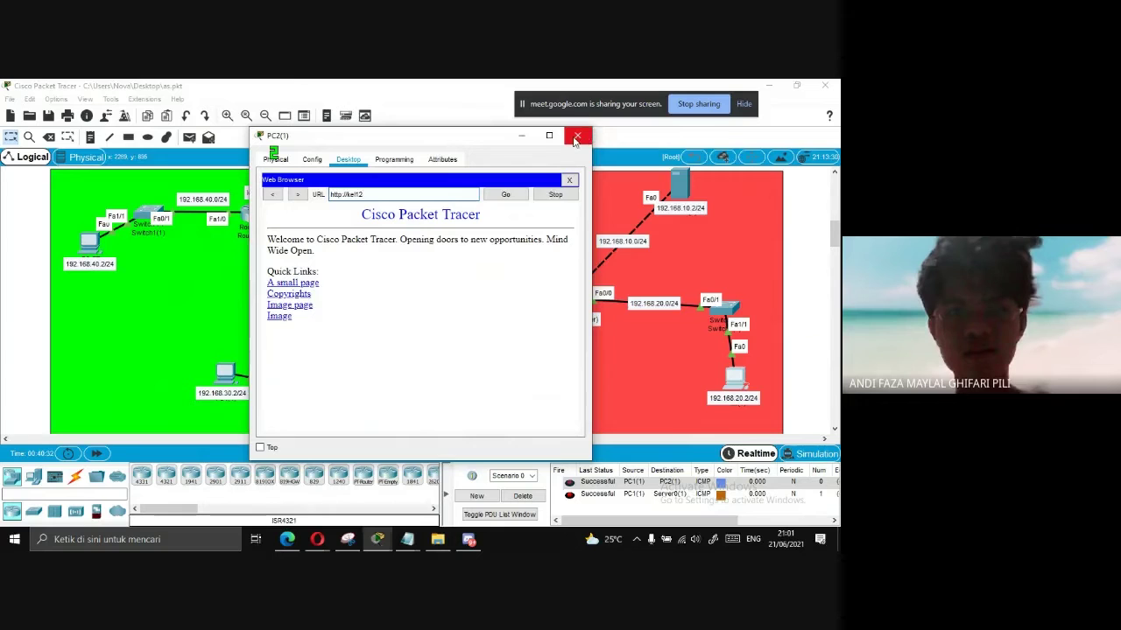
pyautogui.click(577, 137)
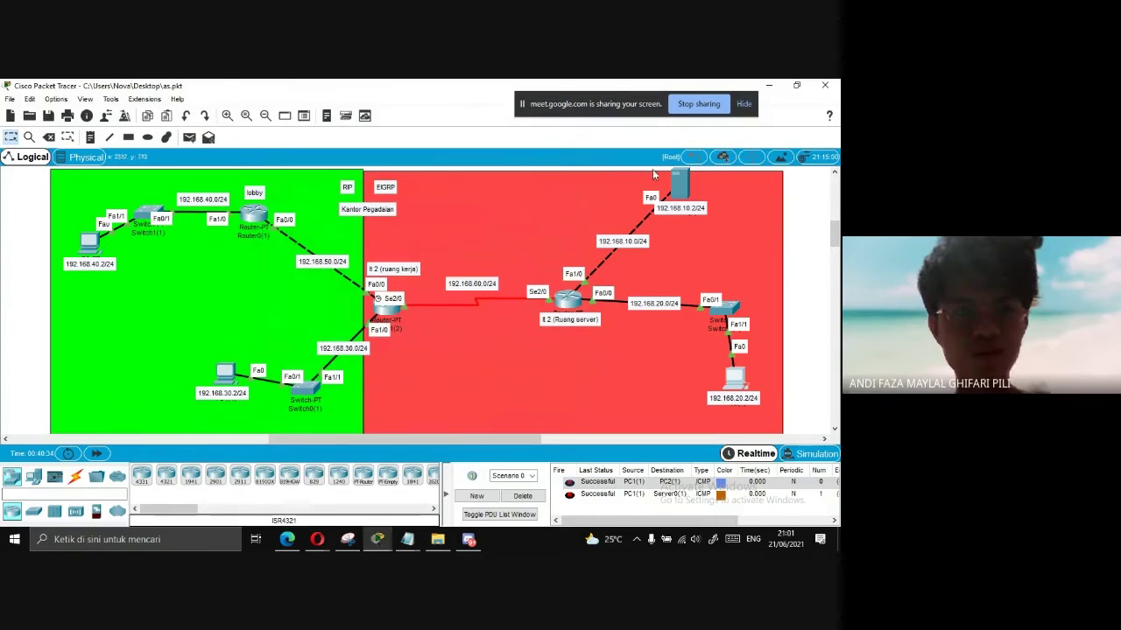
pyautogui.click(686, 183)
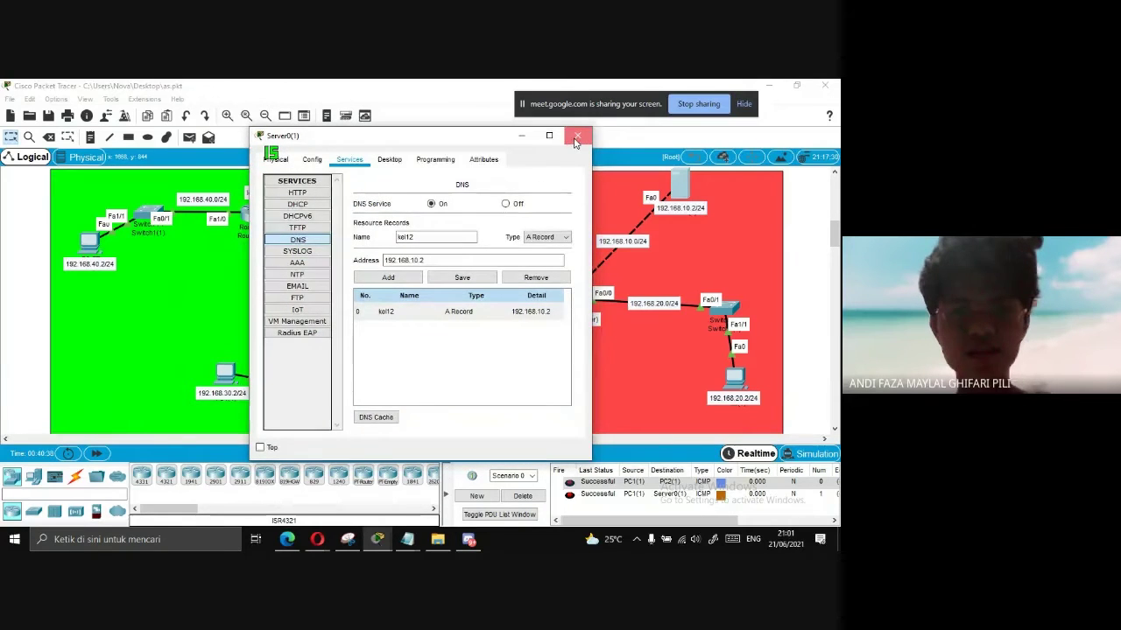
pyautogui.click(576, 138)
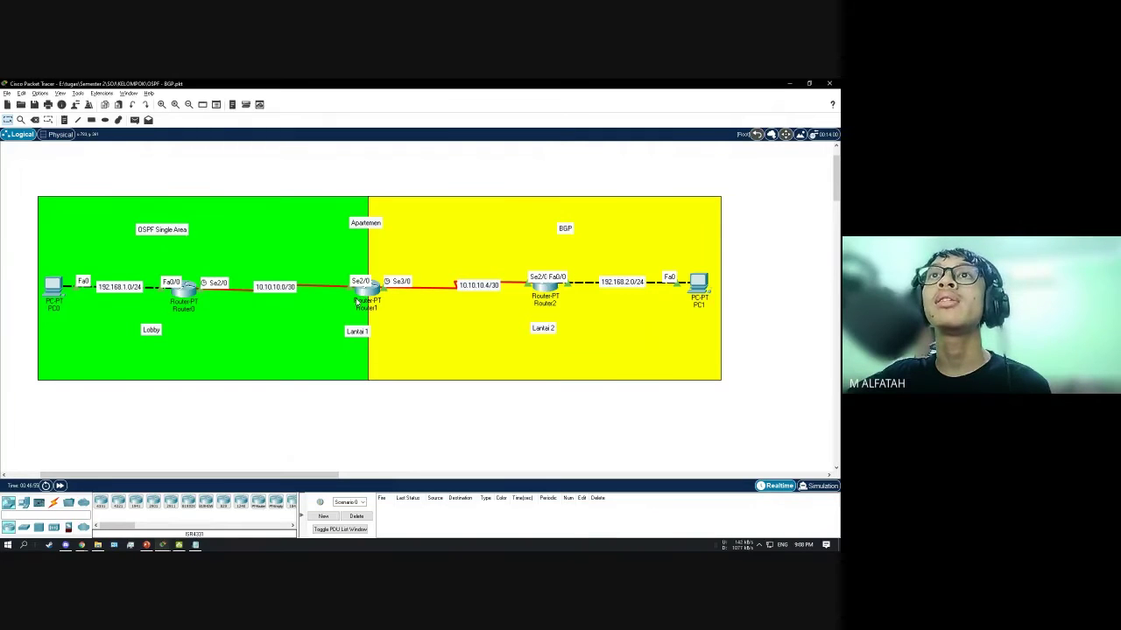
# Move the Lobby and Lantai 1 labels directly beneath Router0 and Router1 in the OSPF–BGP topology
pyautogui.moveTo(151, 329); pyautogui.dragTo(179, 321)
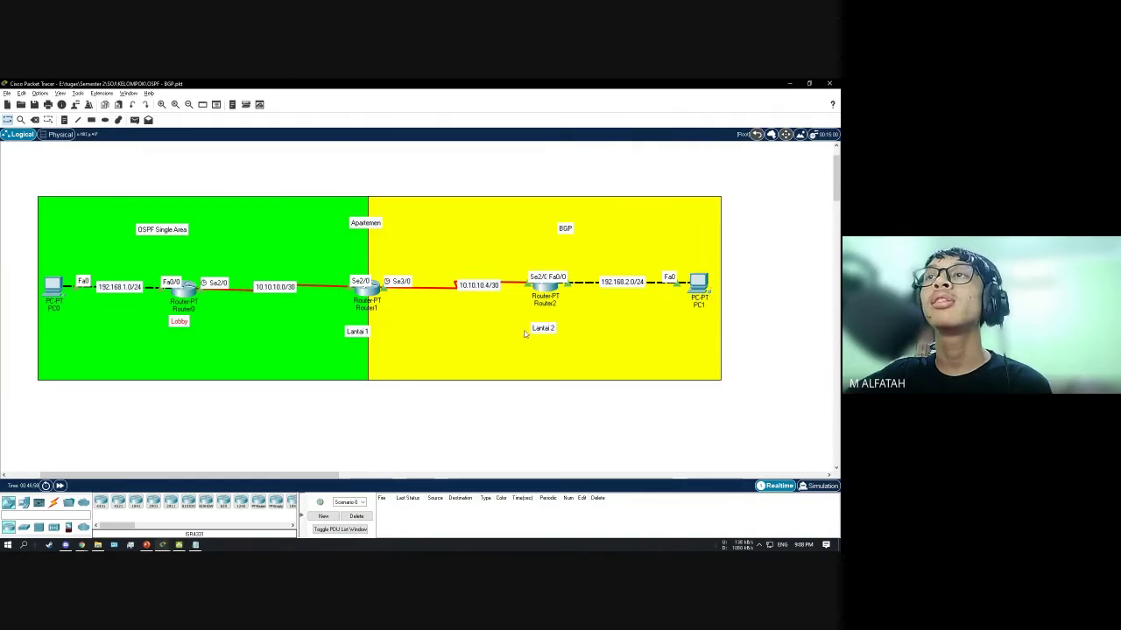
pyautogui.moveTo(356, 331); pyautogui.dragTo(368, 322)
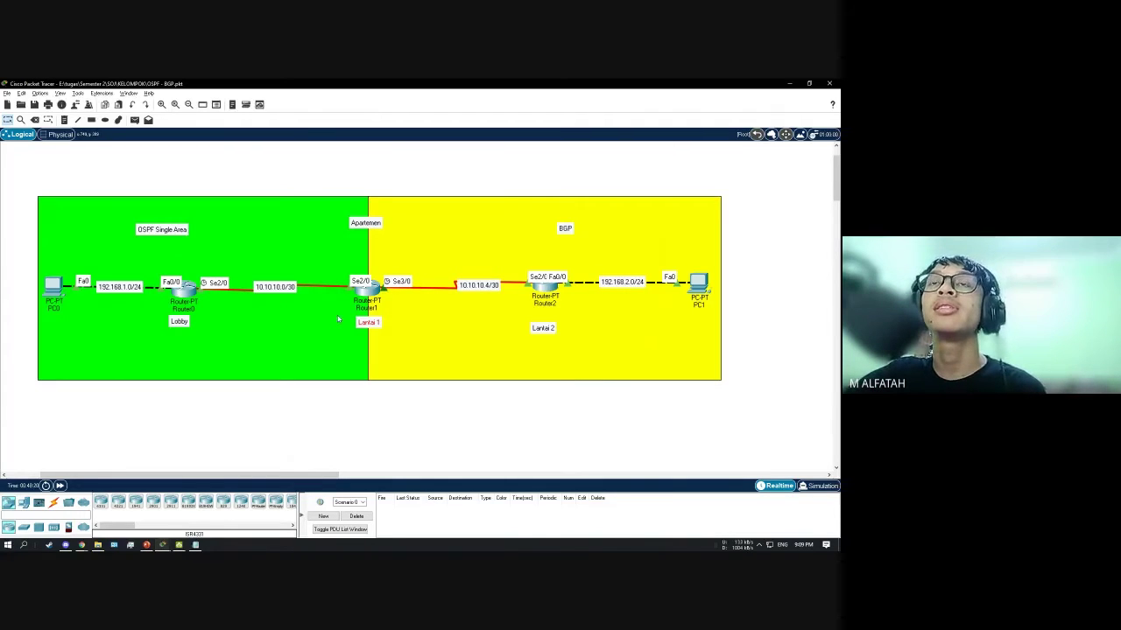
# Run show ip route in Router0's command line and examine its connected and OSPF routes, then close the router
pyautogui.click(189, 292)
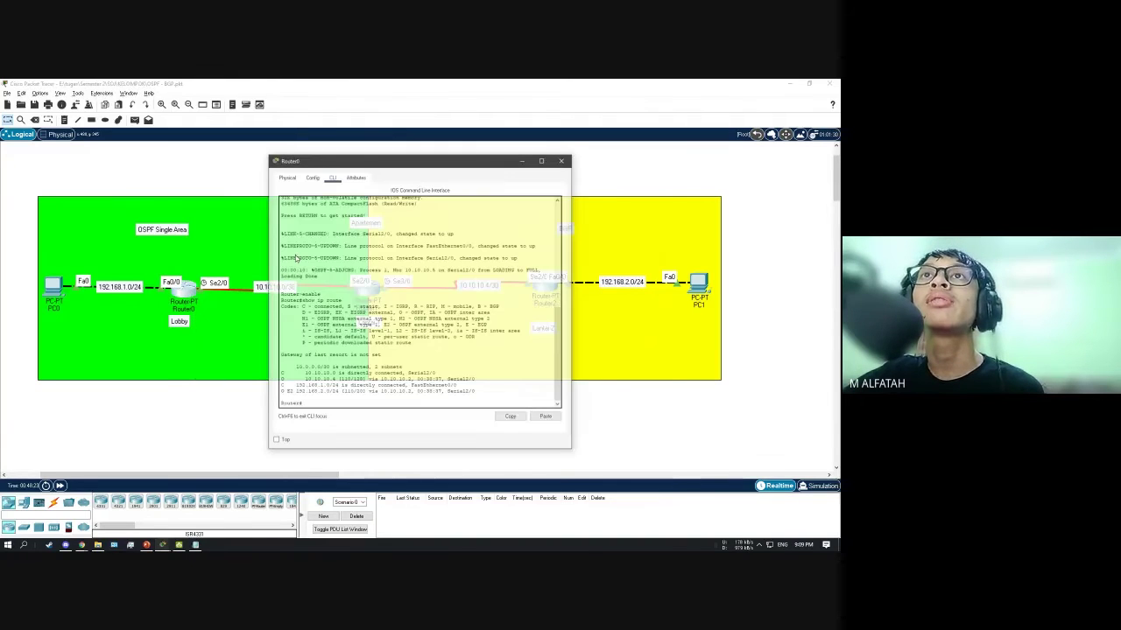
pyautogui.moveTo(315, 159); pyautogui.dragTo(344, 152)
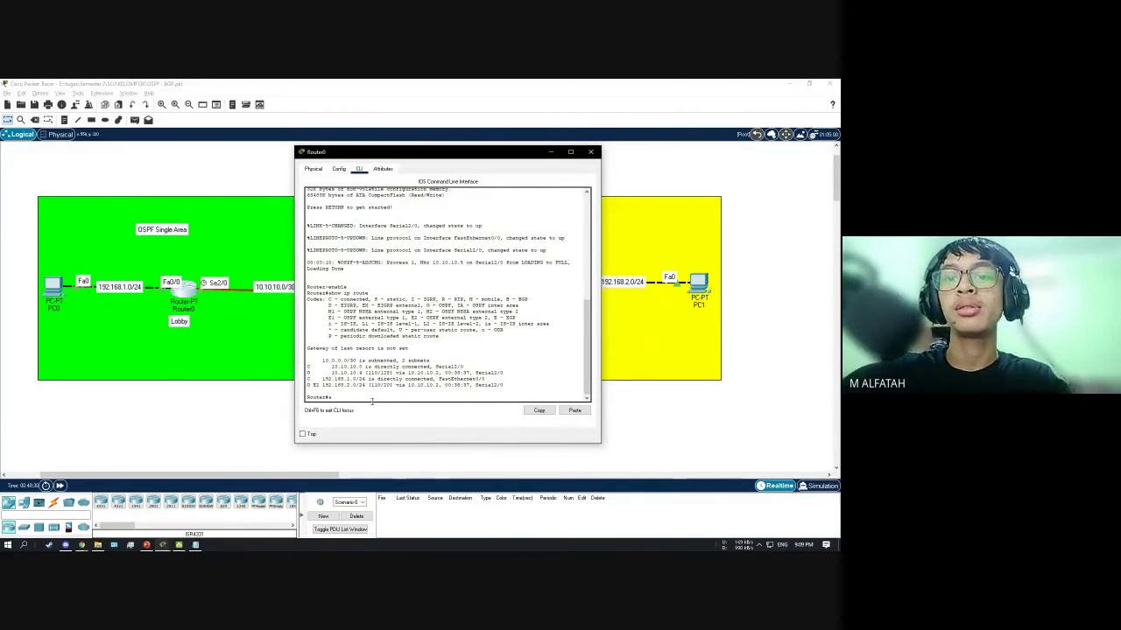
pyautogui.write('ip route')
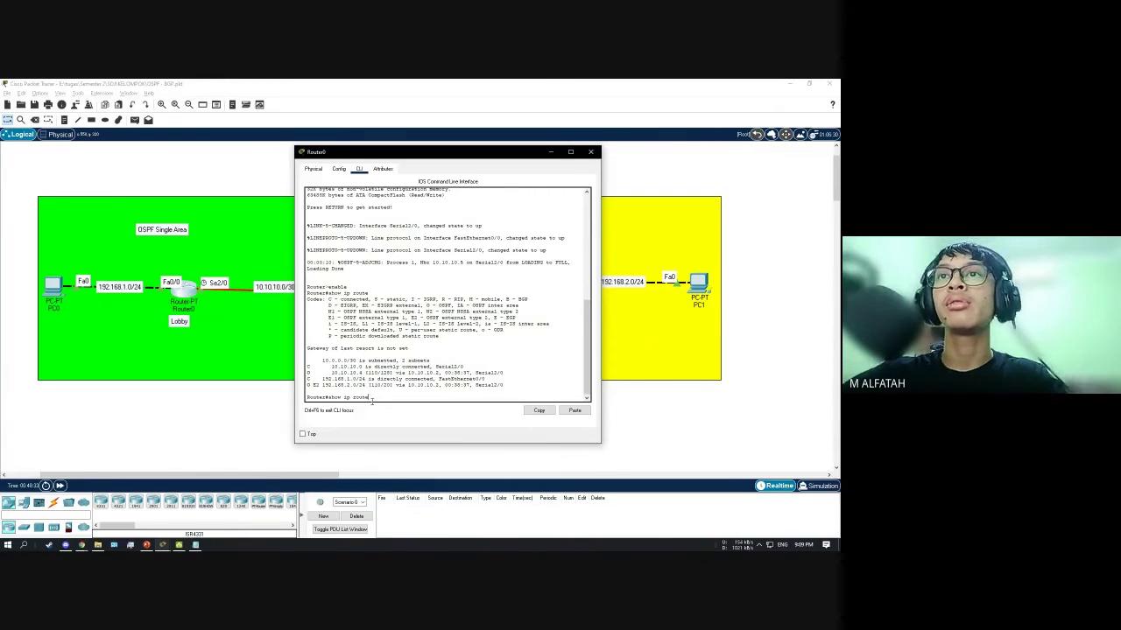
pyautogui.press('Return')
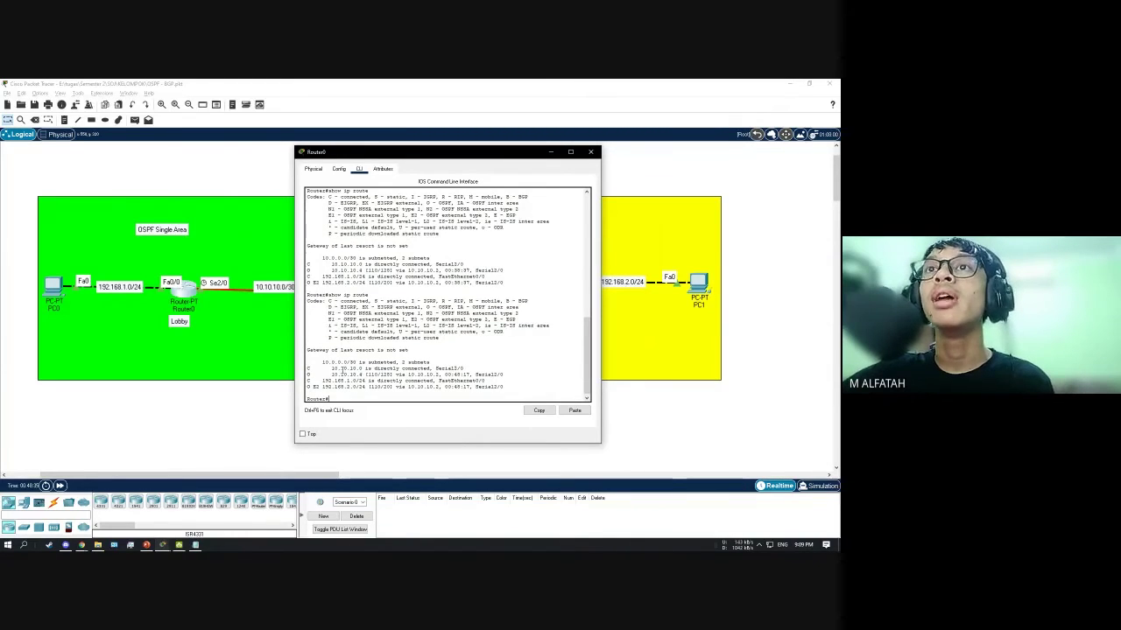
pyautogui.moveTo(322, 361); pyautogui.dragTo(482, 388)
pyautogui.click(531, 365)
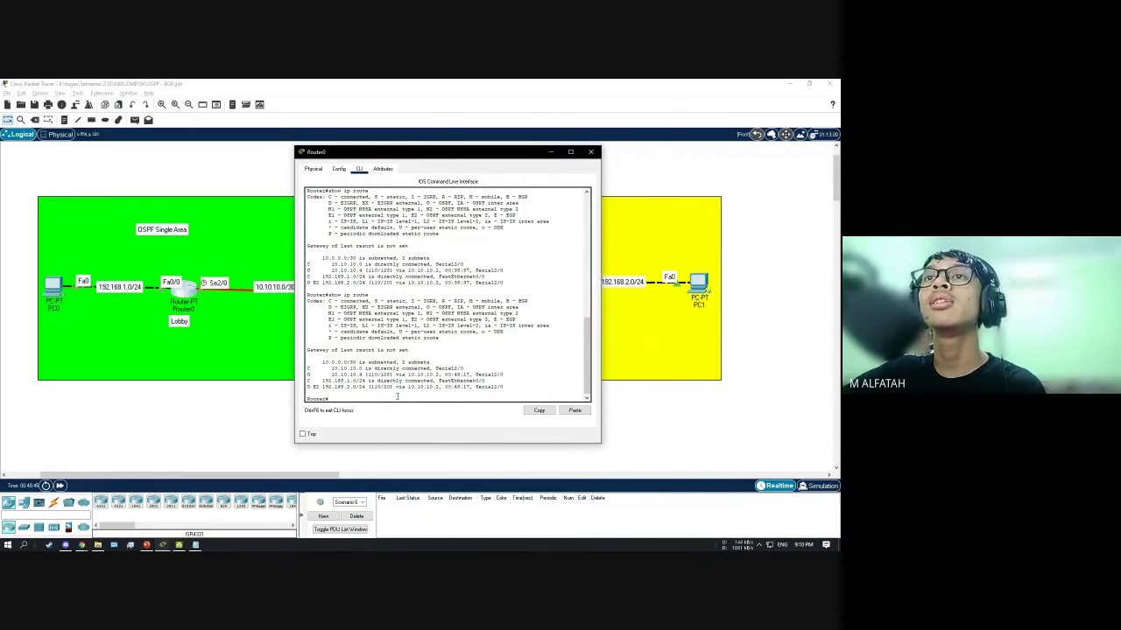
pyautogui.moveTo(456, 158); pyautogui.dragTo(575, 158)
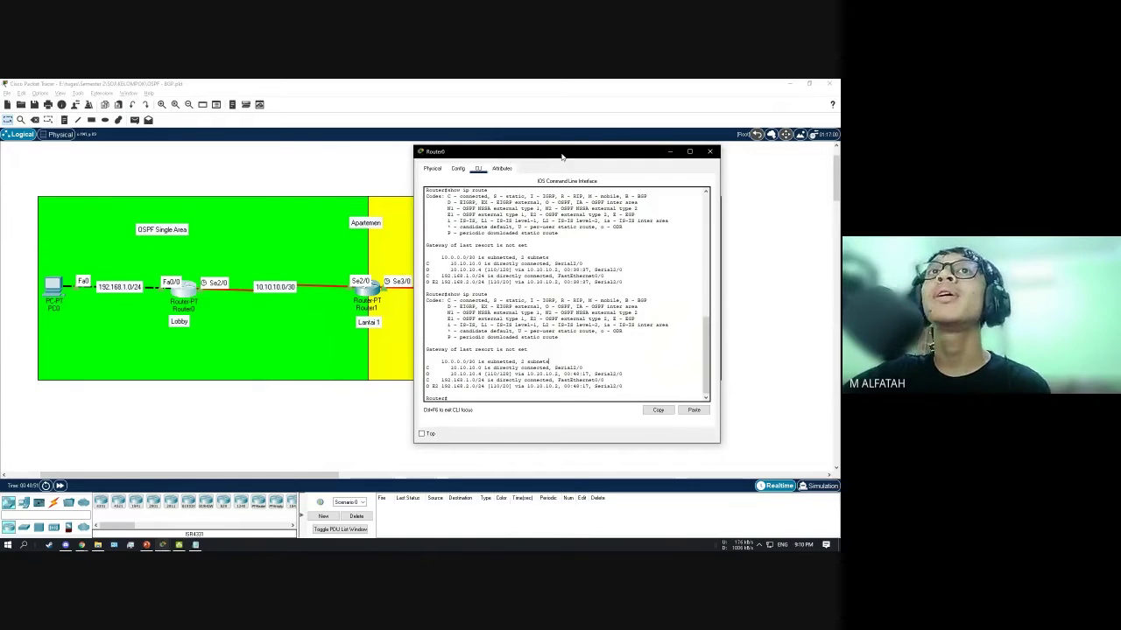
pyautogui.moveTo(560, 152); pyautogui.dragTo(577, 148)
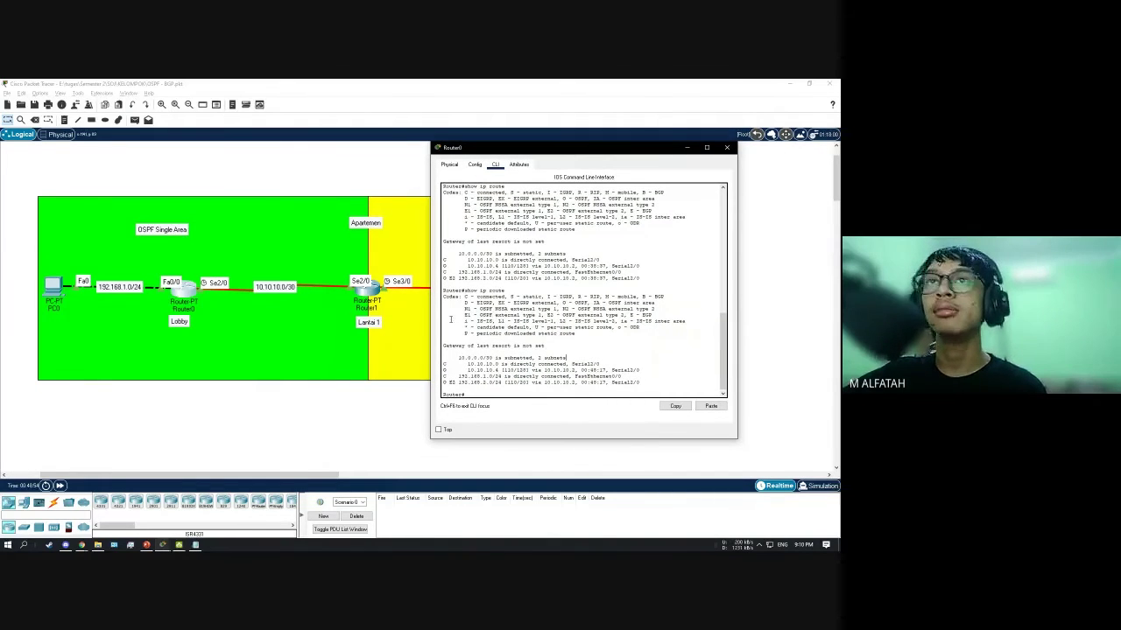
pyautogui.click(727, 148)
# Open Router1's command line, page through the displayed configuration, and try do sh run at the privileged prompt
pyautogui.click(367, 289)
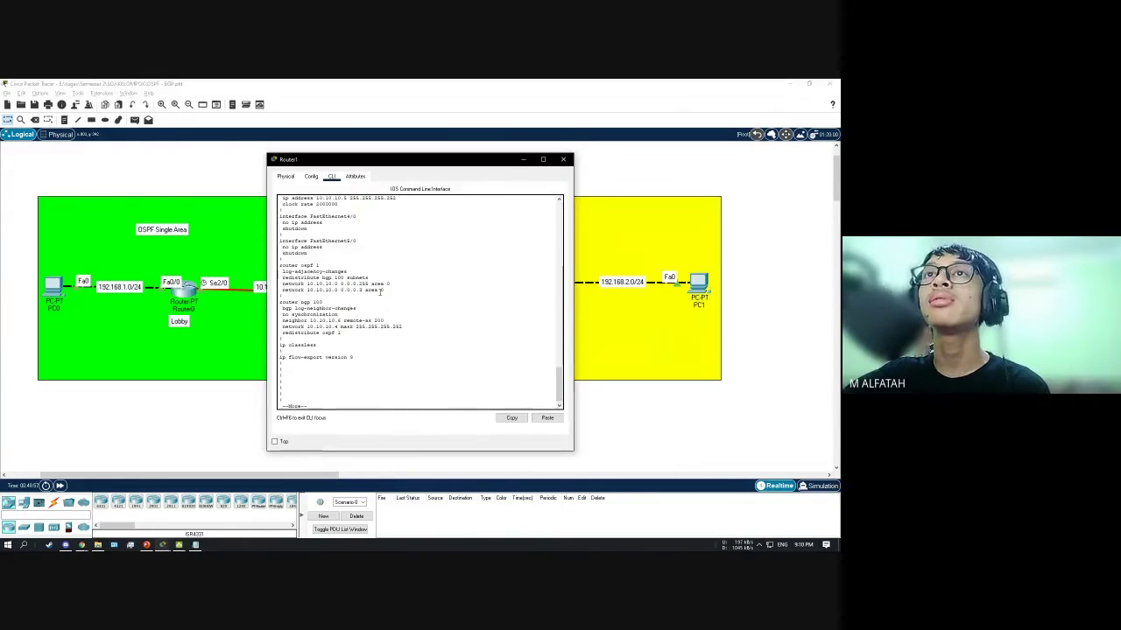
pyautogui.press('space')
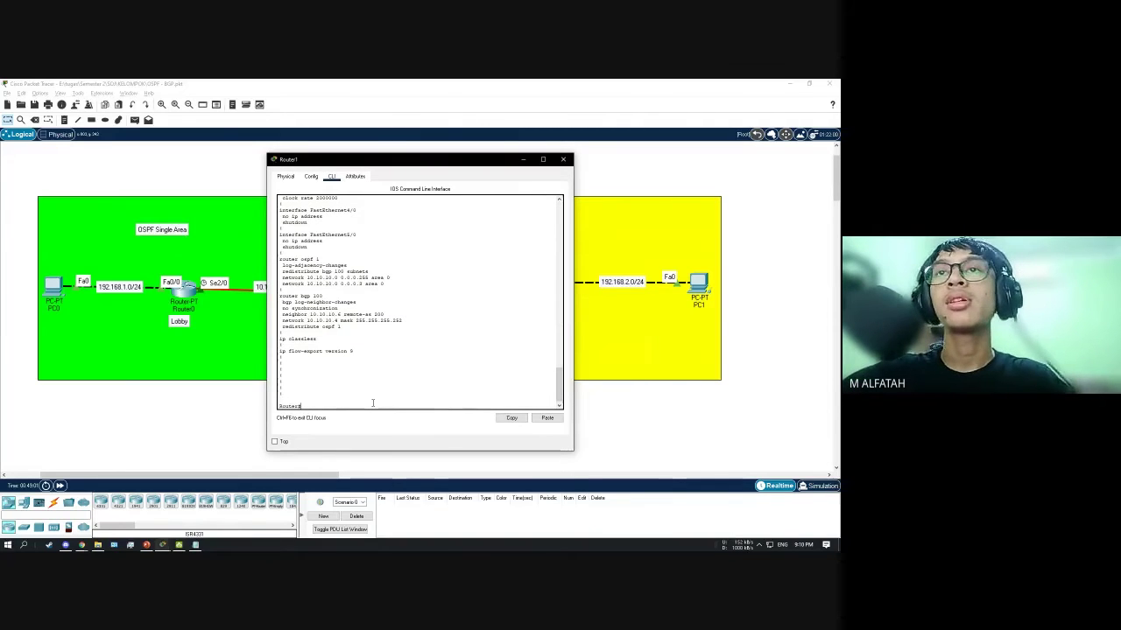
pyautogui.write('sh')
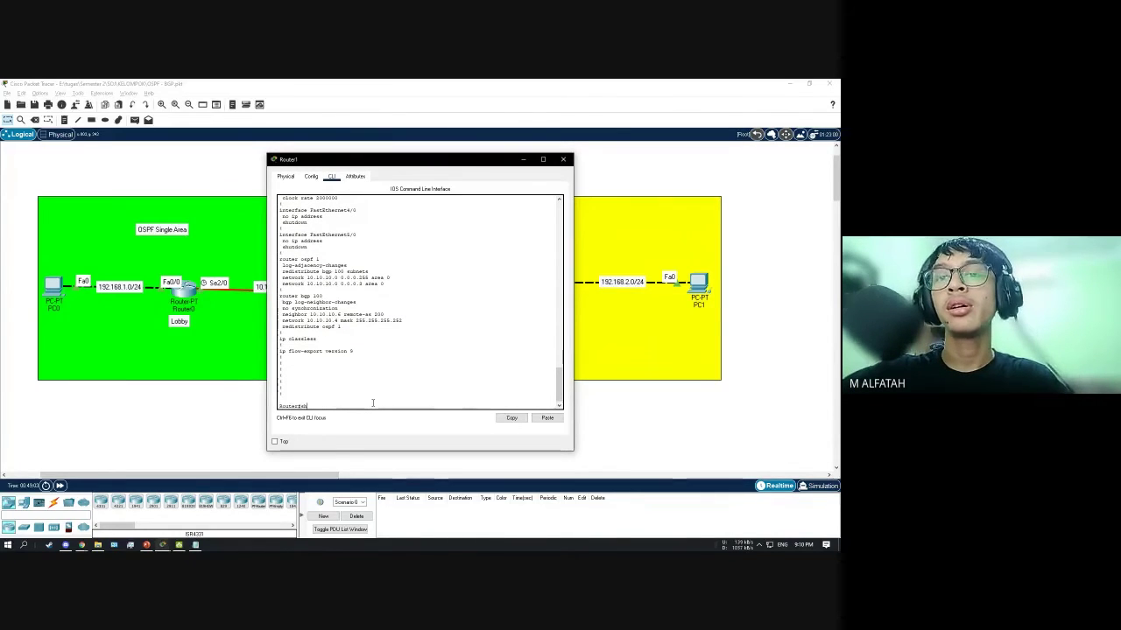
pyautogui.write(' ip')
pyautogui.write(' run')
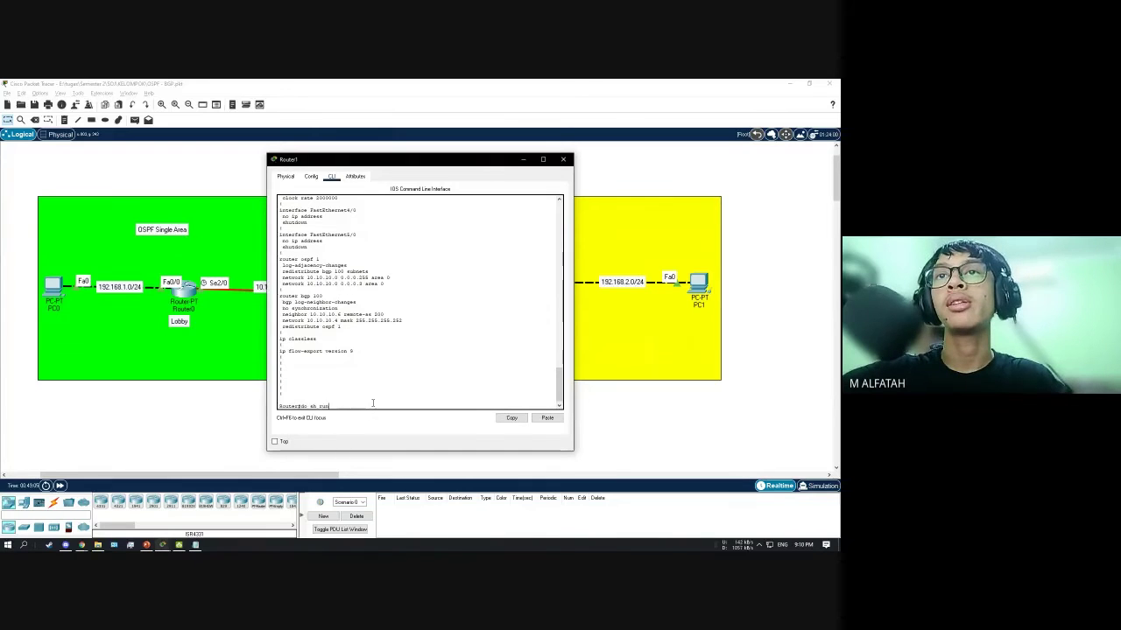
pyautogui.press('Return')
# Correct the command to sh run and execute it on Router1
pyautogui.press('Up')
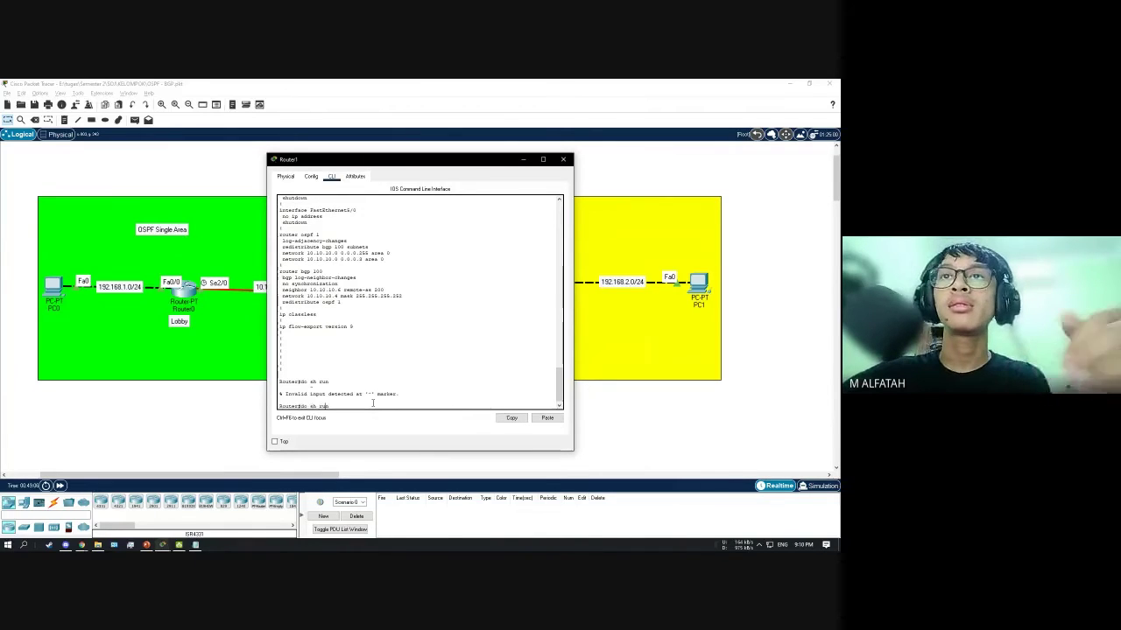
pyautogui.press('Left')
pyautogui.press('Left')
pyautogui.press('Left')
pyautogui.press('Left')
pyautogui.press('Left')
pyautogui.press('Left')
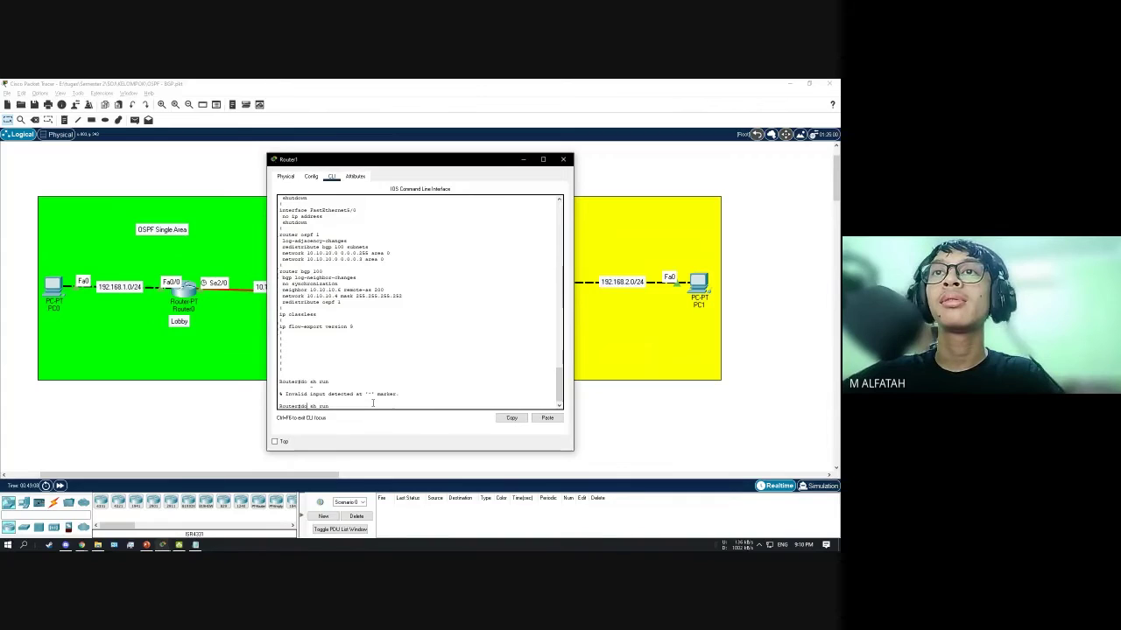
pyautogui.press('BackSpace')
pyautogui.press('BackSpace')
pyautogui.press('BackSpace')
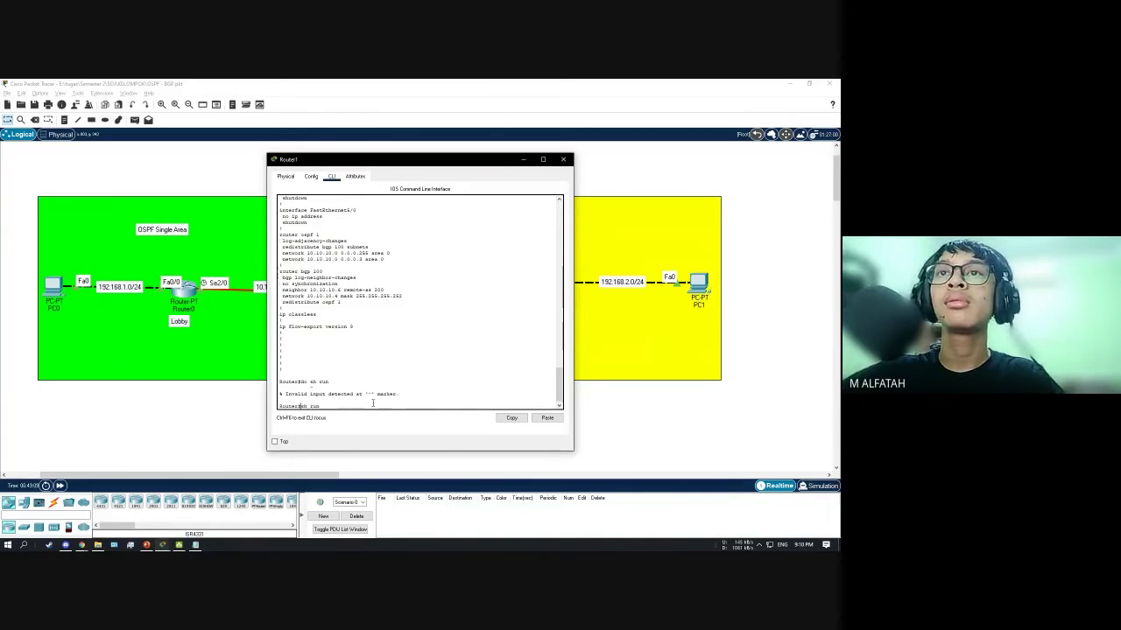
pyautogui.press('Return')
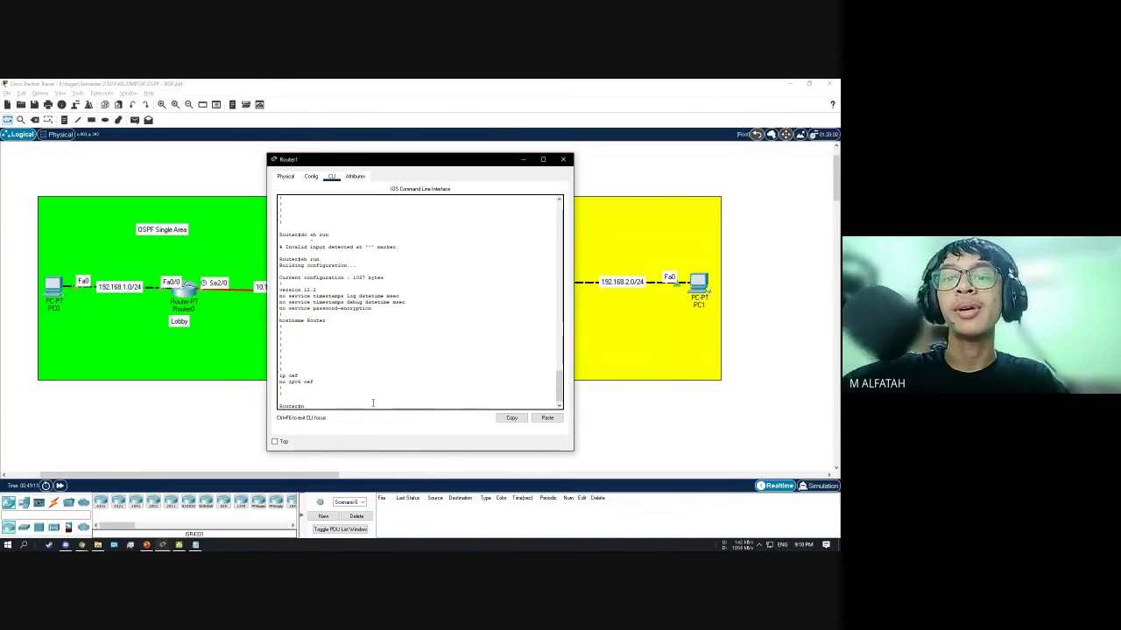
# Enter enable on Router1, rerun sh run, and page through to the OSPF and BGP sections
pyautogui.write('enable')
pyautogui.press('Return')
pyautogui.press('Up')
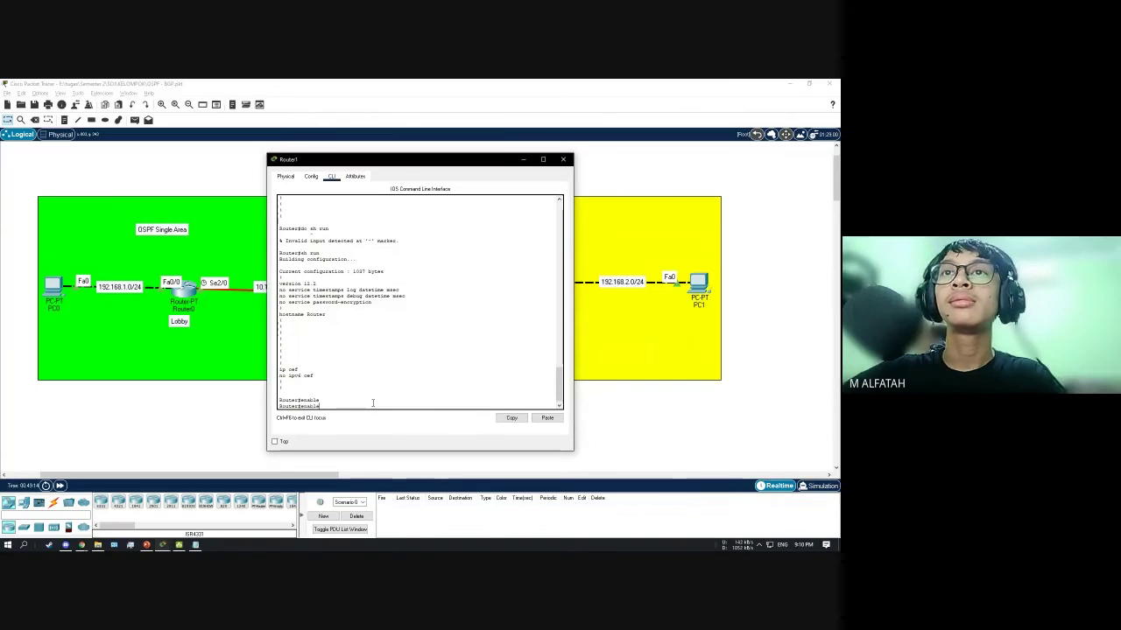
pyautogui.press('Return')
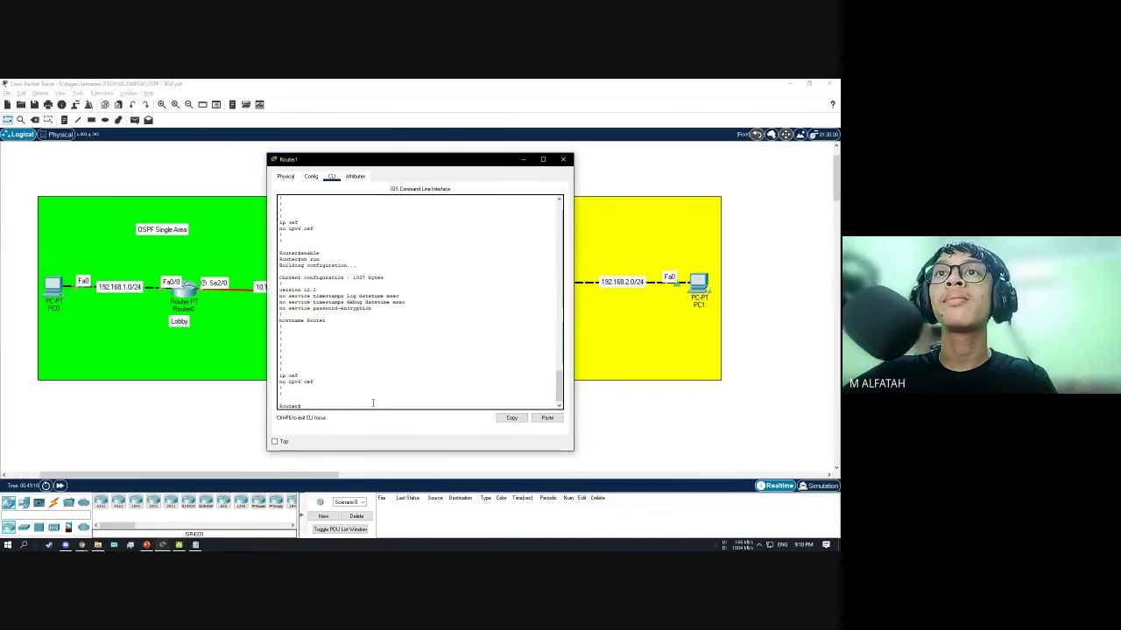
pyautogui.press('Return')
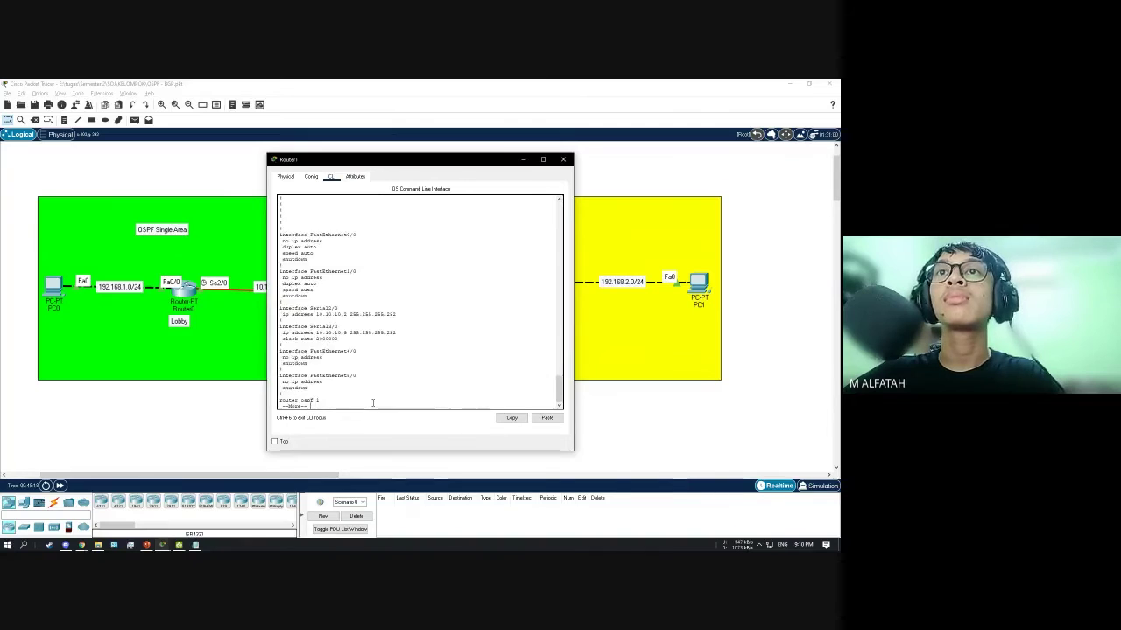
pyautogui.press('space')
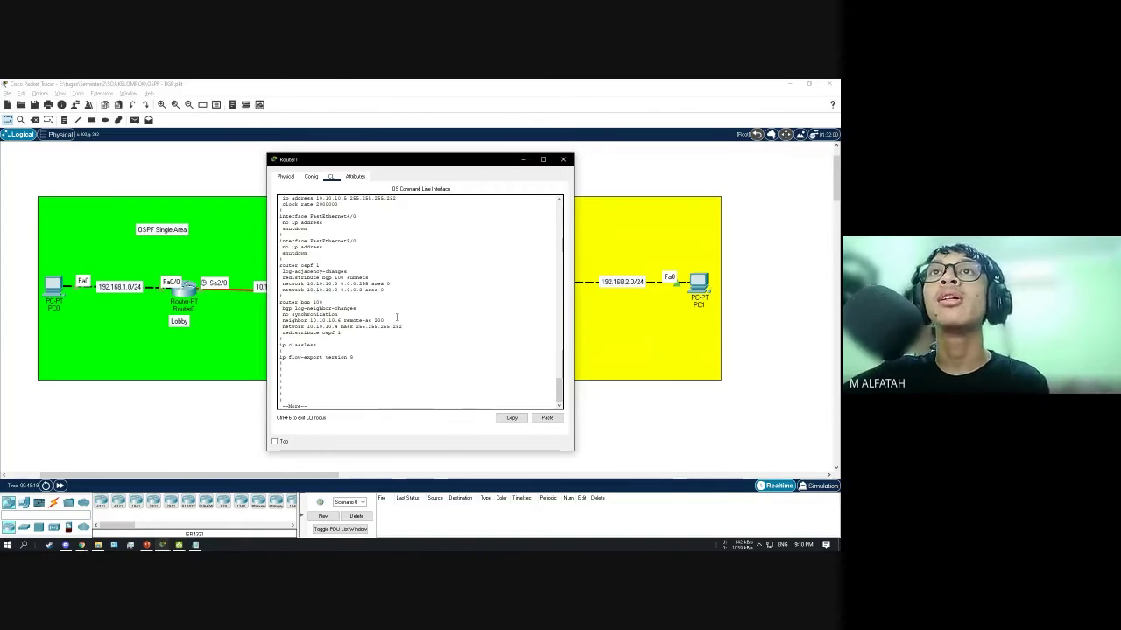
# Examine Router1's OSPF 1 and BGP 100 redistribution settings against both sides of the topology, then close the router
pyautogui.moveTo(401, 162); pyautogui.dragTo(567, 137)
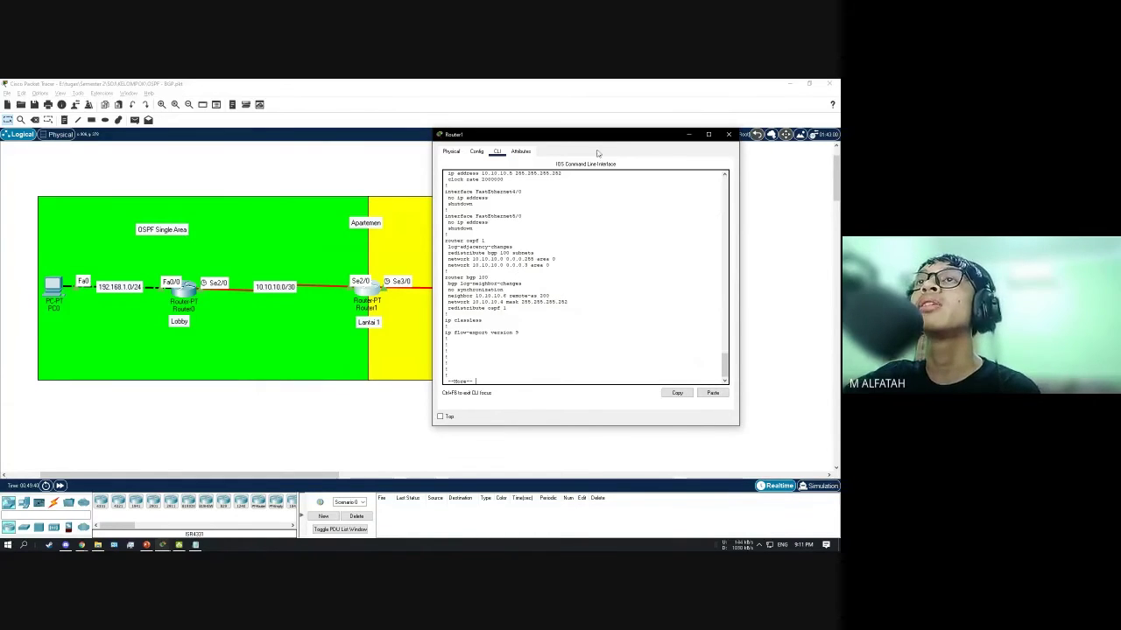
pyautogui.moveTo(624, 138); pyautogui.dragTo(232, 136)
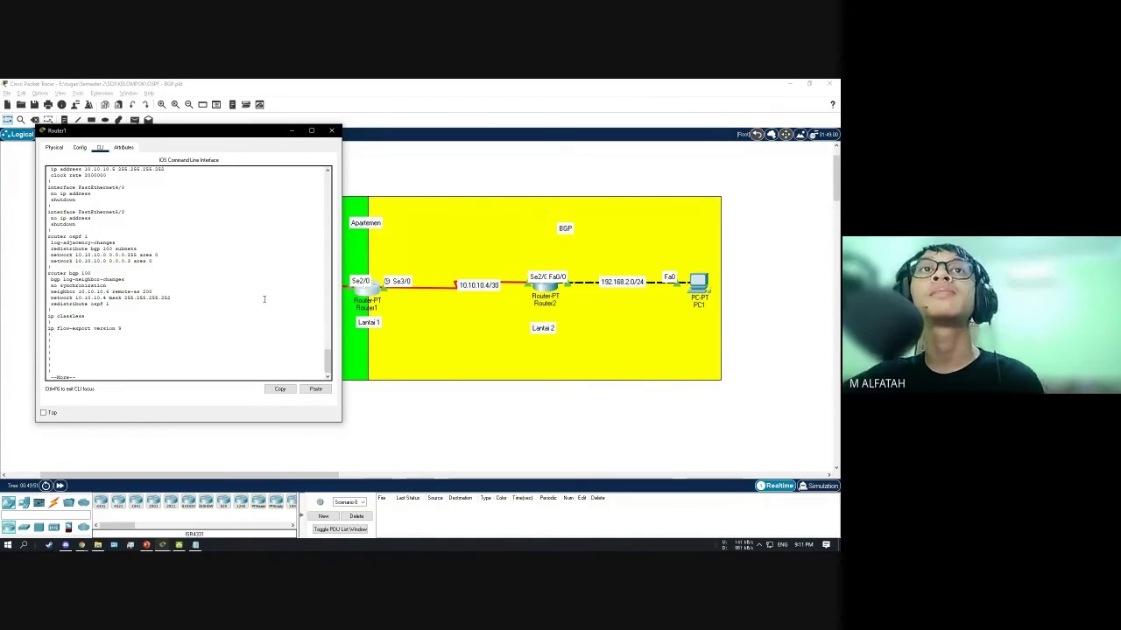
pyautogui.moveTo(186, 140); pyautogui.dragTo(636, 148)
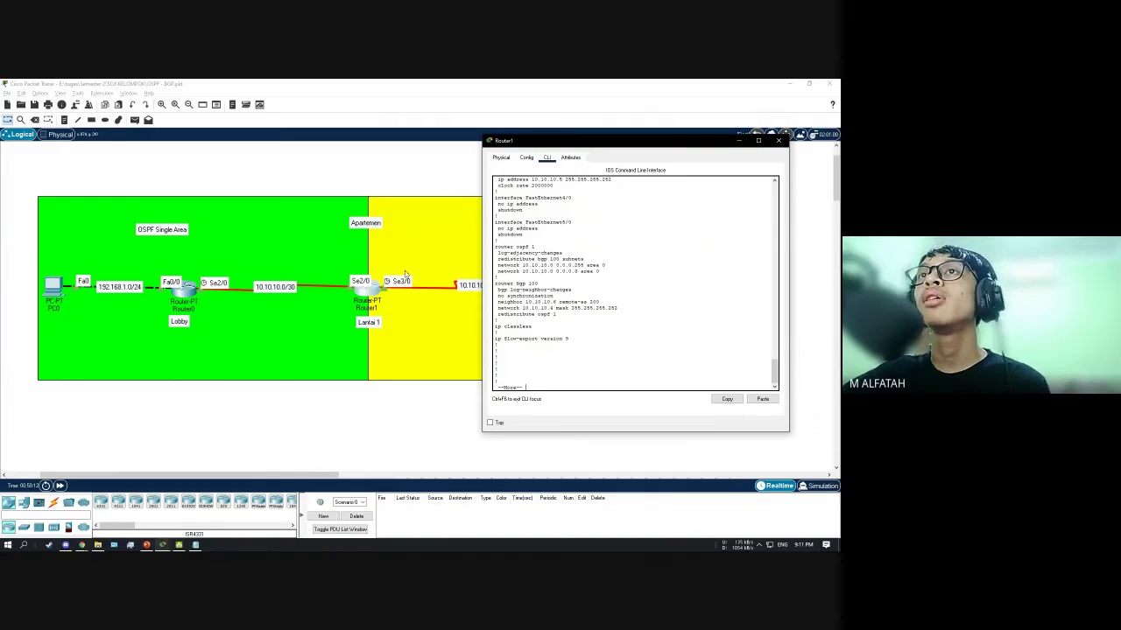
pyautogui.moveTo(627, 146); pyautogui.dragTo(340, 155)
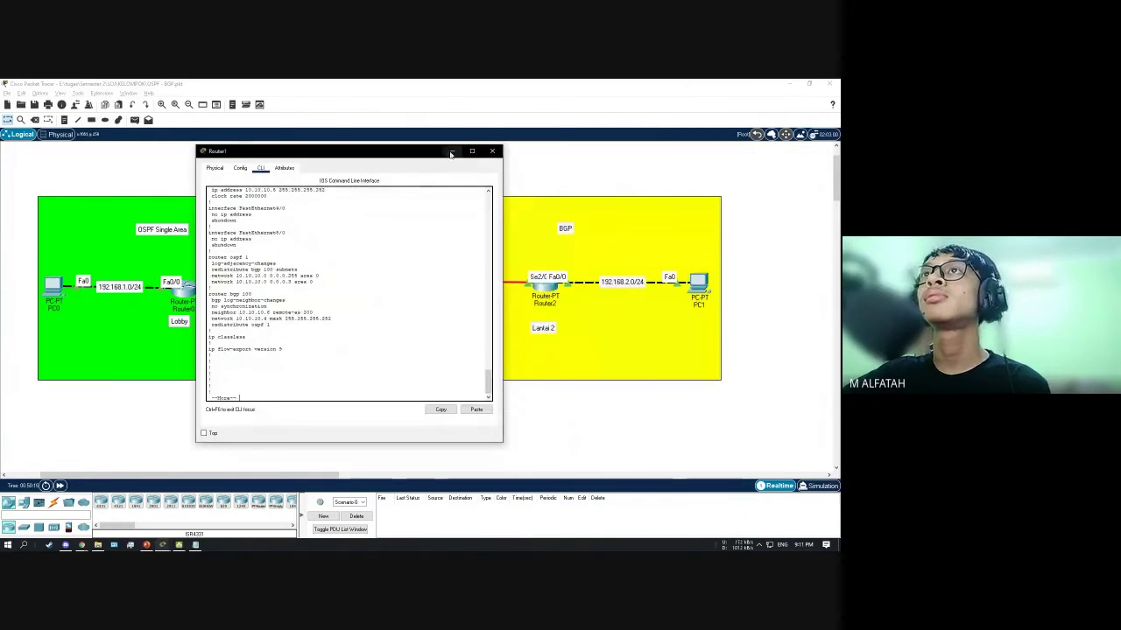
pyautogui.click(492, 150)
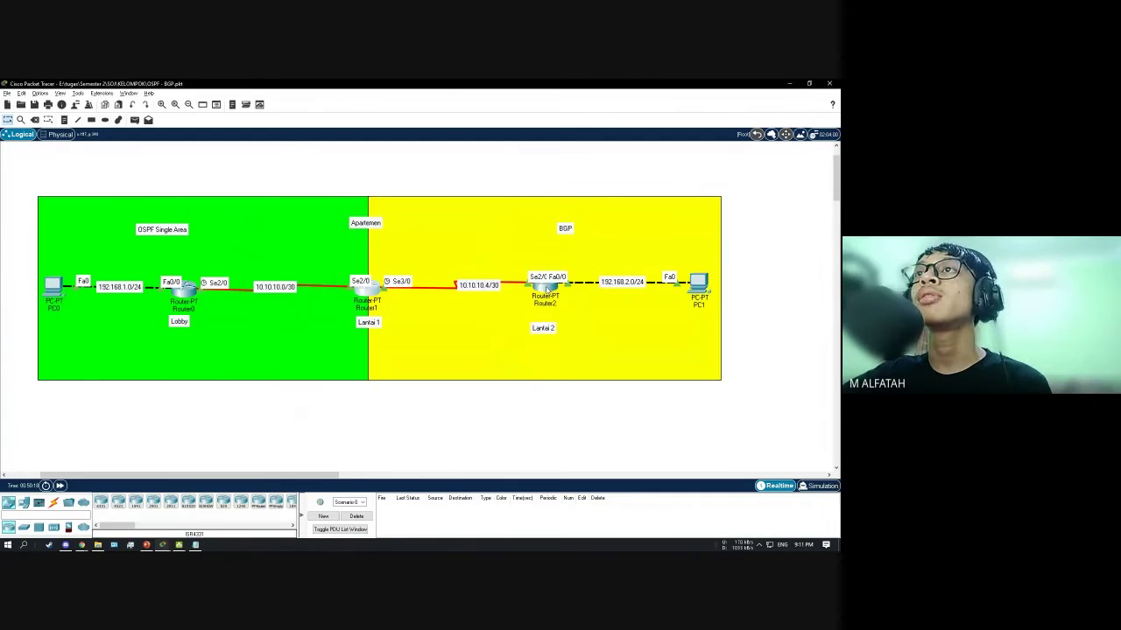
# Open Router2's command line and enter privileged mode with enable
pyautogui.click(549, 290)
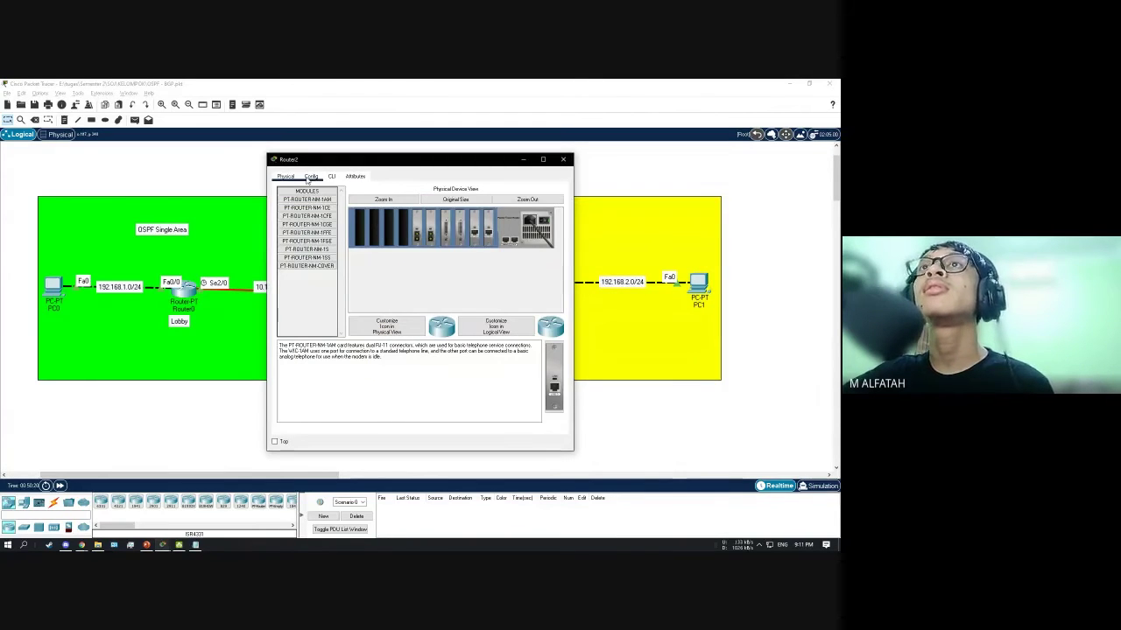
pyautogui.click(309, 177)
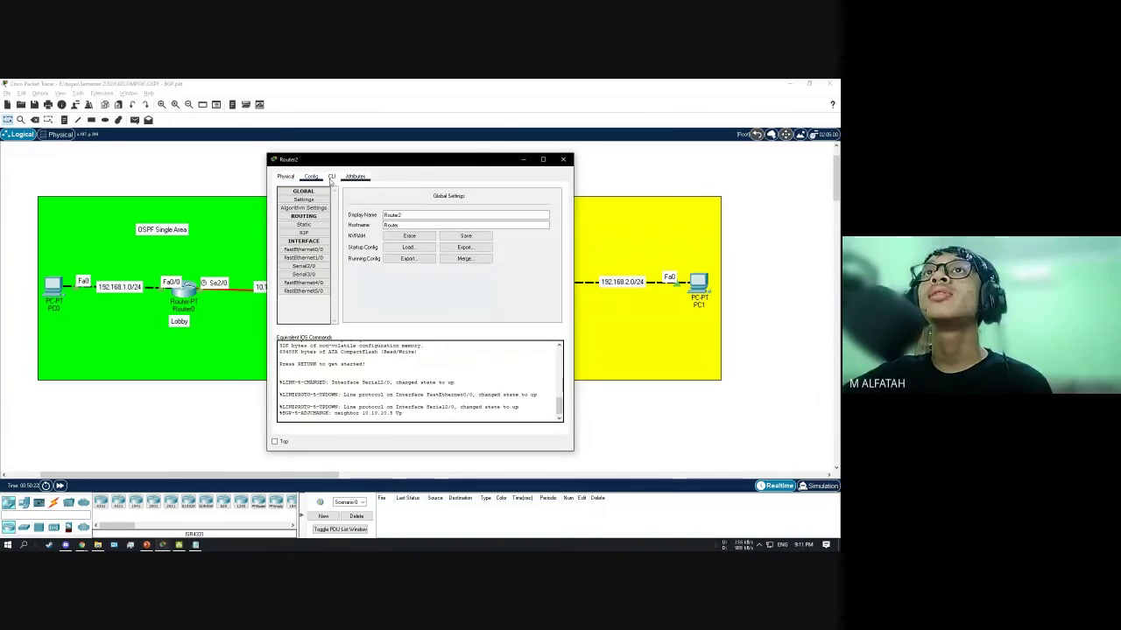
pyautogui.click(286, 176)
pyautogui.click(331, 176)
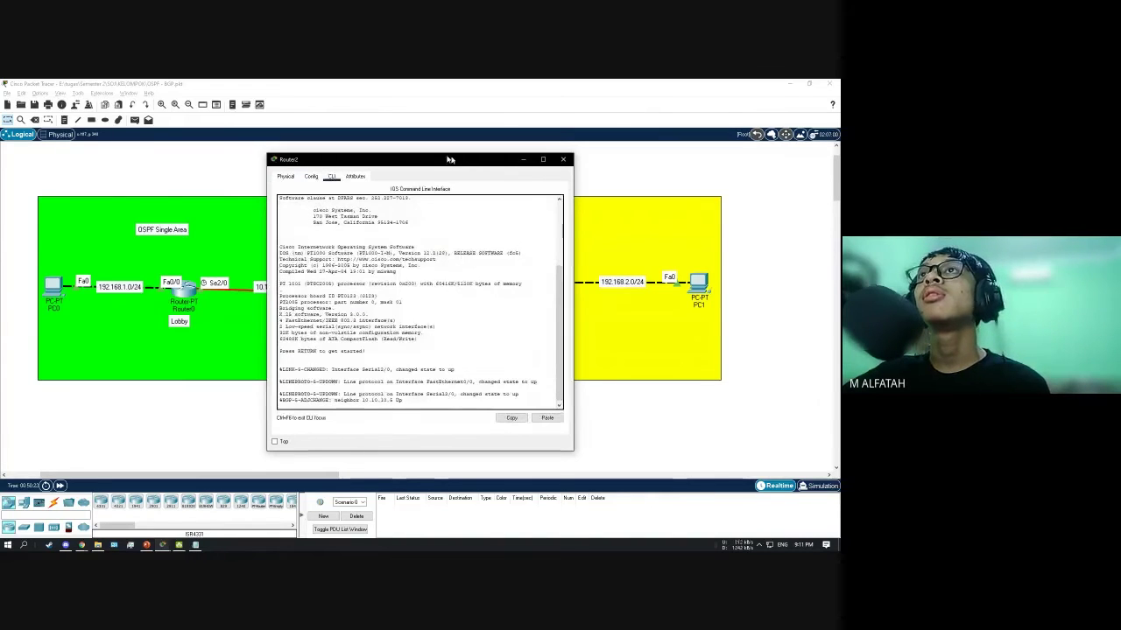
pyautogui.moveTo(463, 164); pyautogui.dragTo(340, 151)
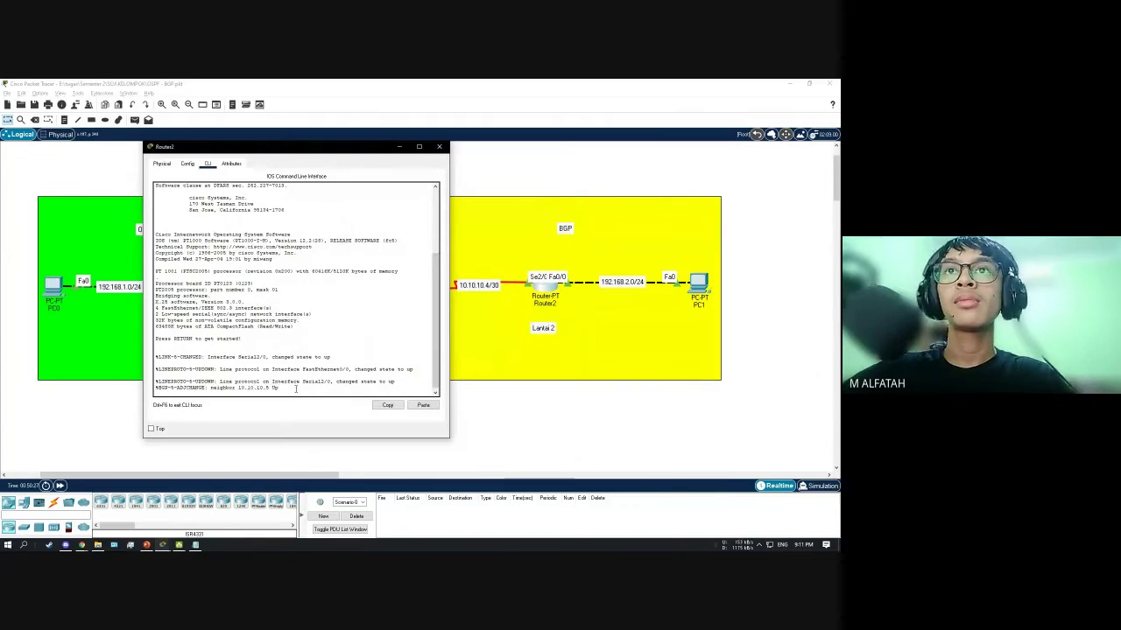
pyautogui.press('Return')
pyautogui.write('enable')
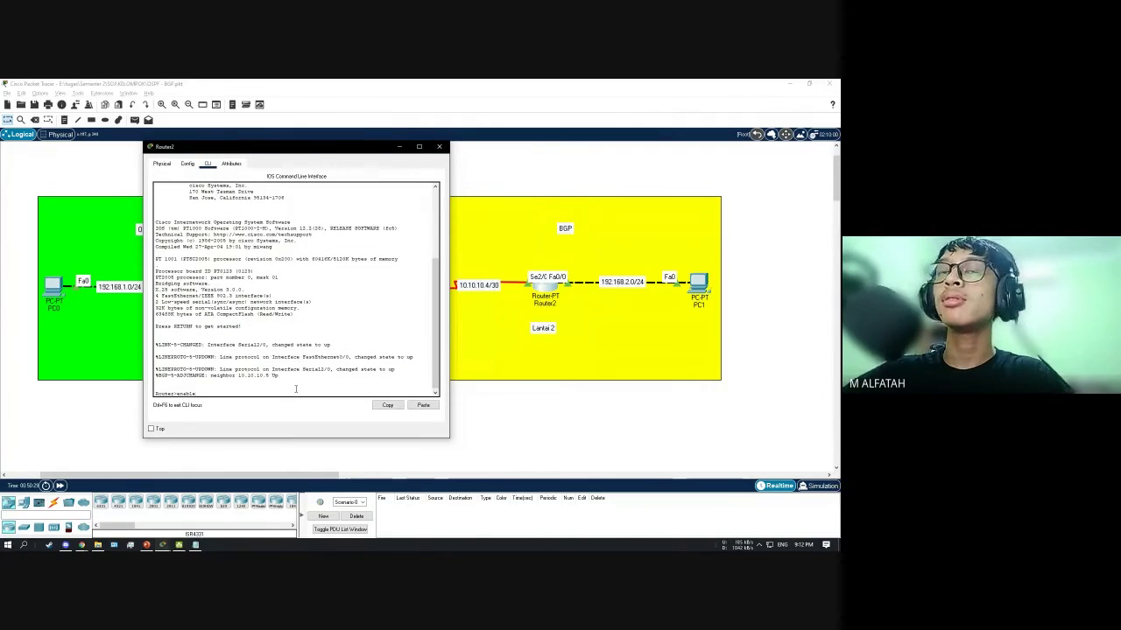
pyautogui.press('Return')
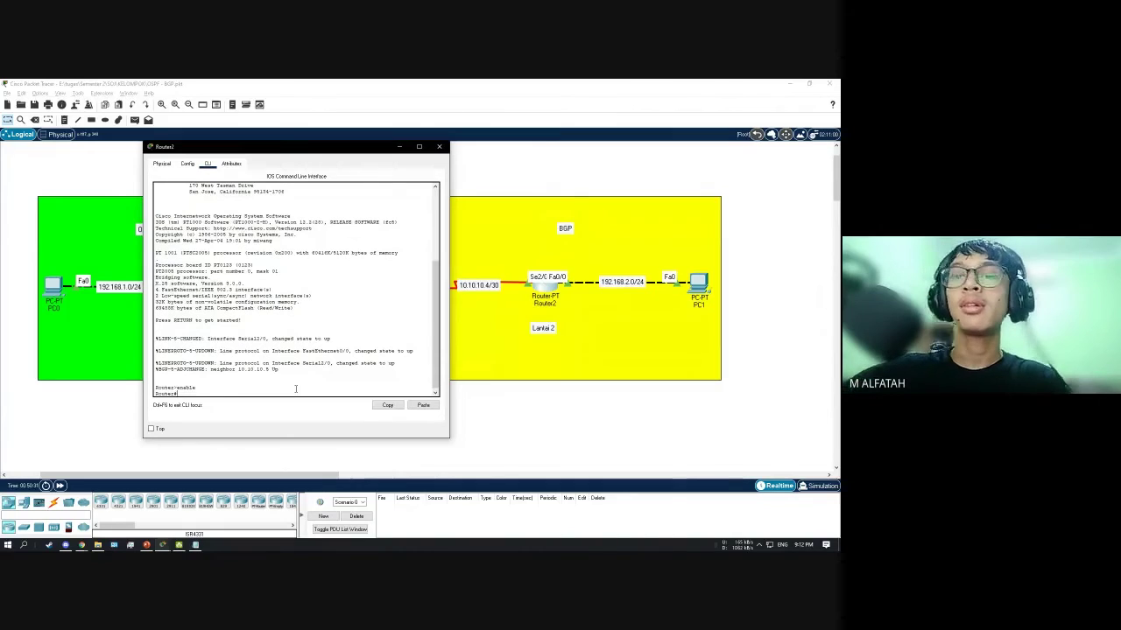
# Display Router2's running configuration with sh run
pyautogui.write('sh')
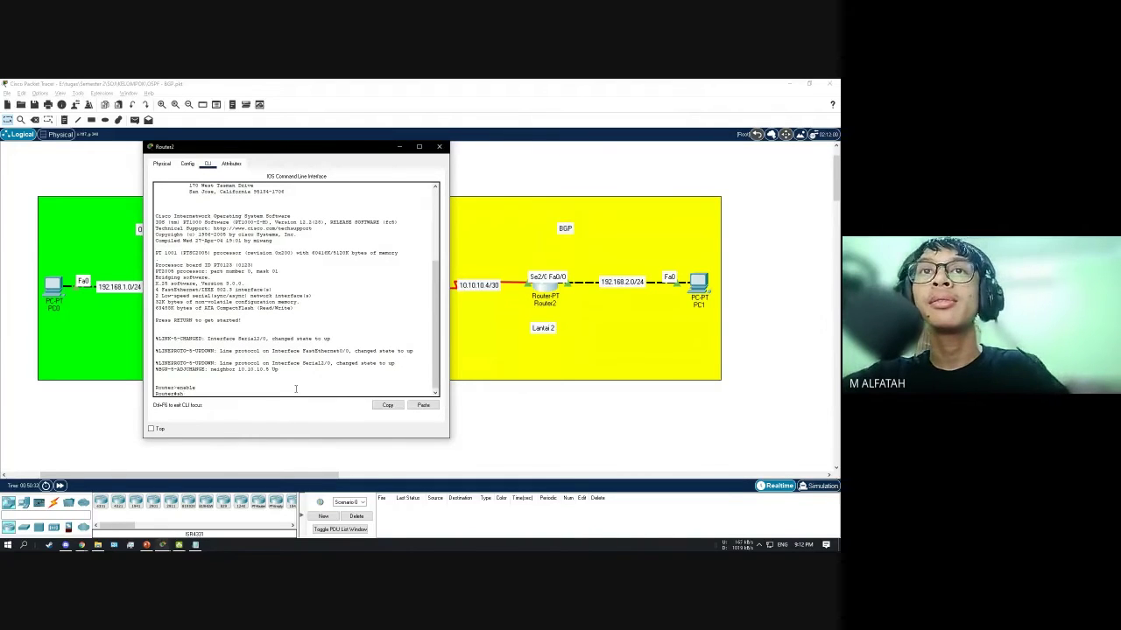
pyautogui.write(' run\\')
pyautogui.press('Return')
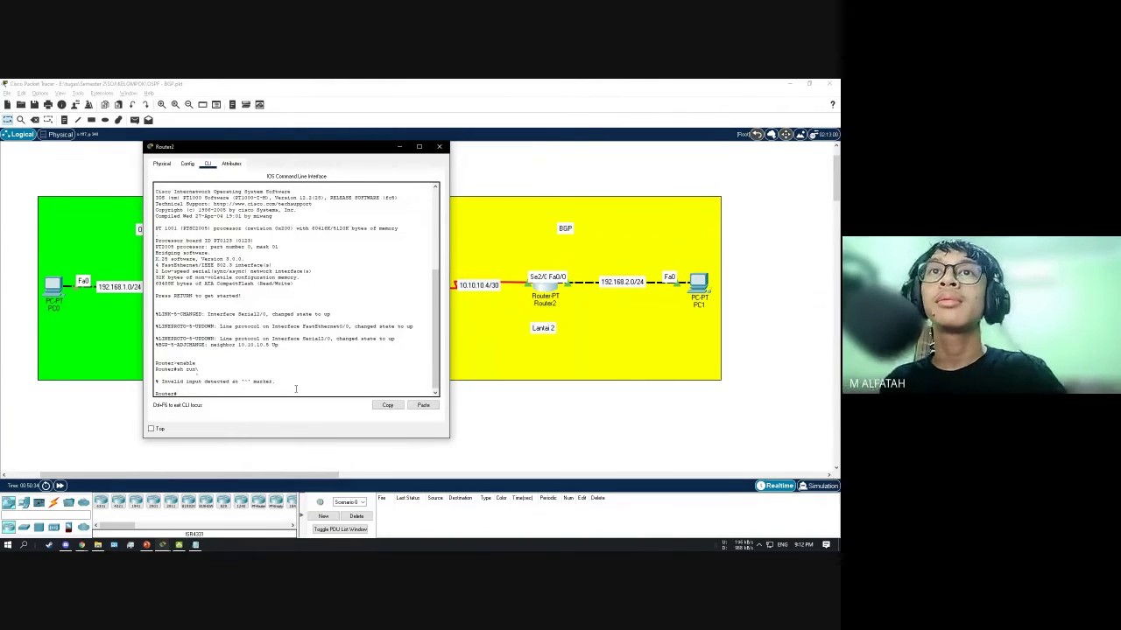
pyautogui.press('Up')
pyautogui.press('BackSpace')
pyautogui.press('BackSpace')
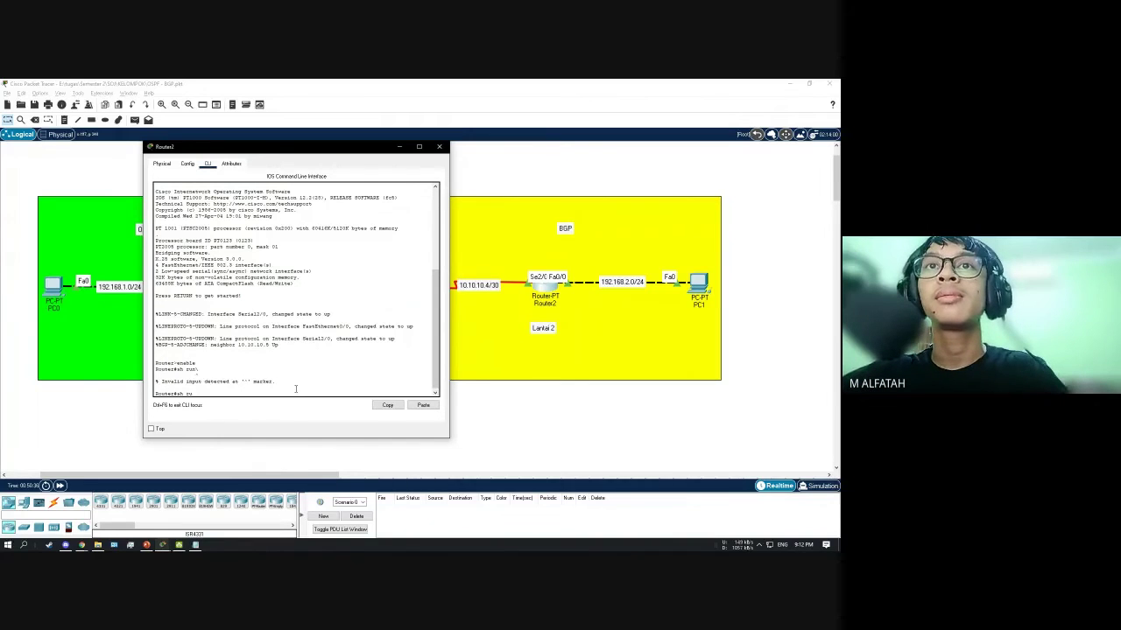
pyautogui.write('n')
pyautogui.press('Return')
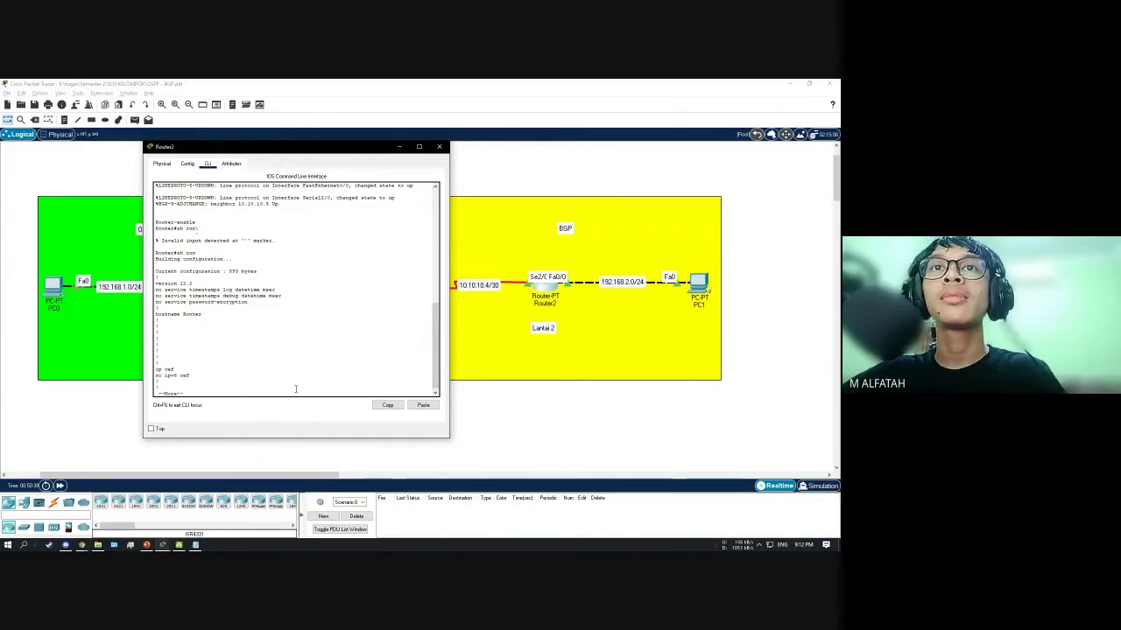
# Page through Router2's running configuration to reach the router bgp 200 section
pyautogui.press('space')
pyautogui.press('space')
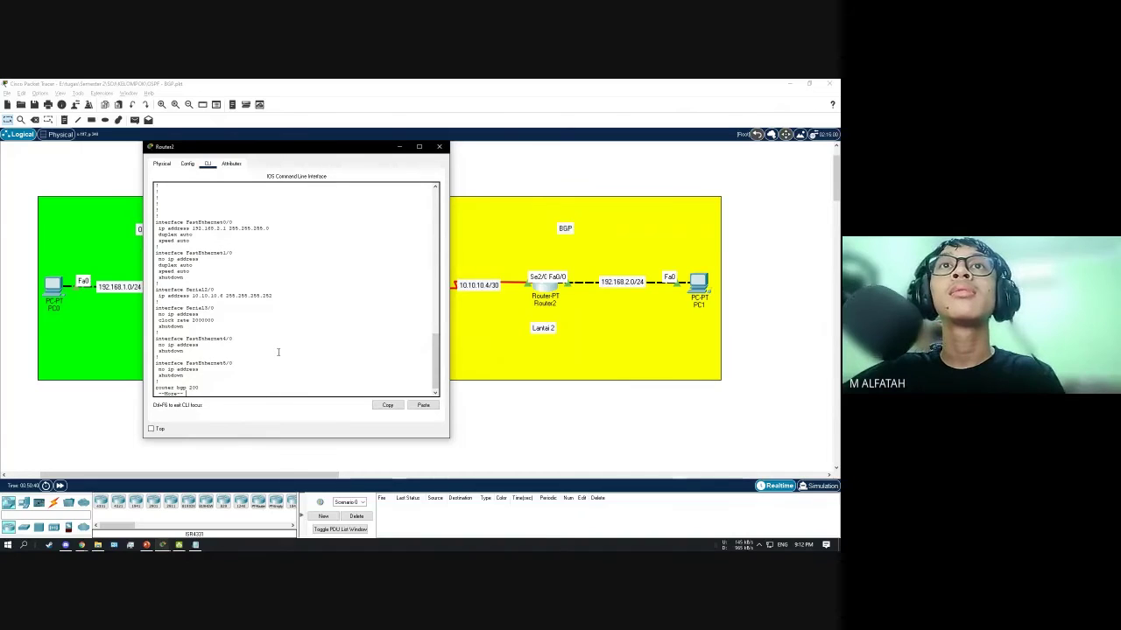
pyautogui.press('space')
pyautogui.press('space')
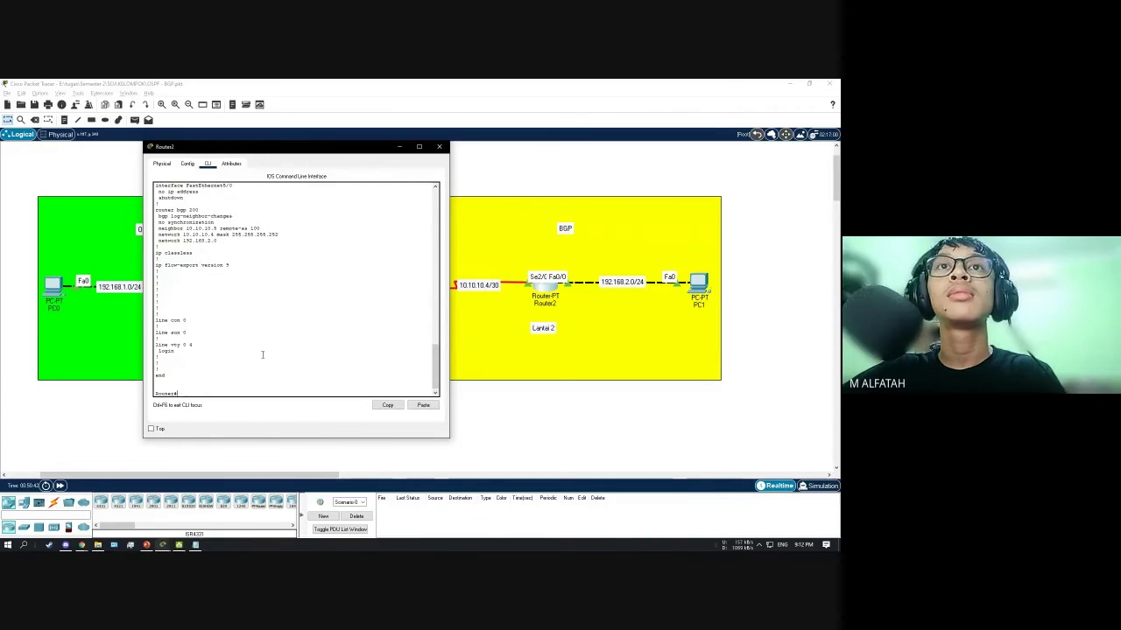
pyautogui.scroll(1, 260, 333)
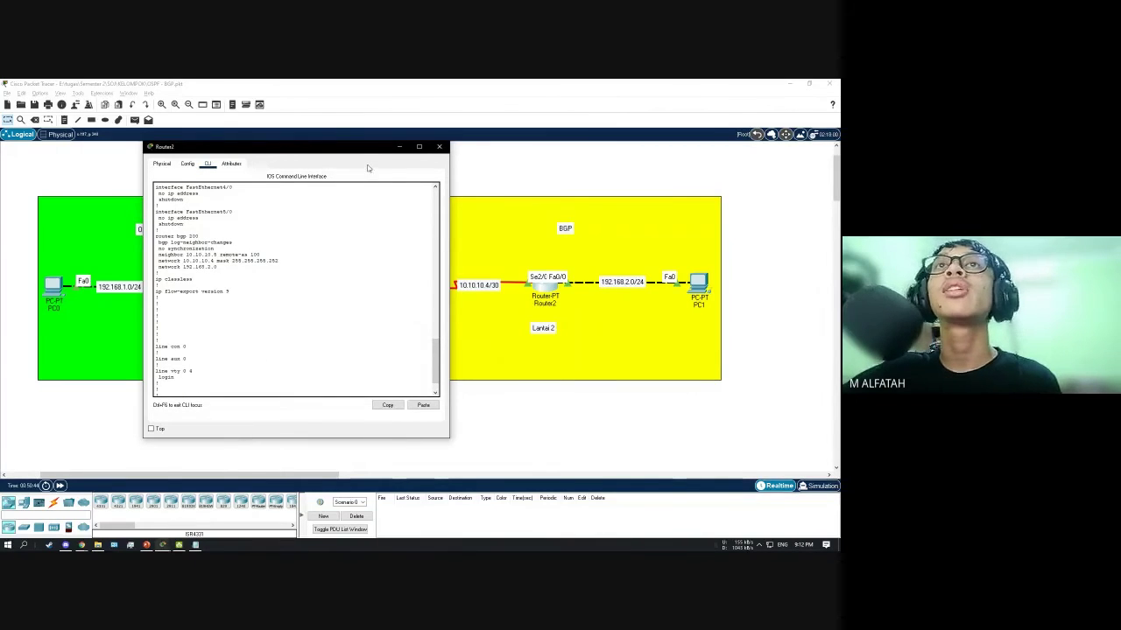
# Examine Router2's BGP neighbor and network statements alongside the topology links, then close the router
pyautogui.moveTo(343, 148)
pyautogui.mouseDown()
pyautogui.moveTo(489, 168)
pyautogui.moveTo(428, 155)
pyautogui.moveTo(325, 158)
pyautogui.mouseUp()
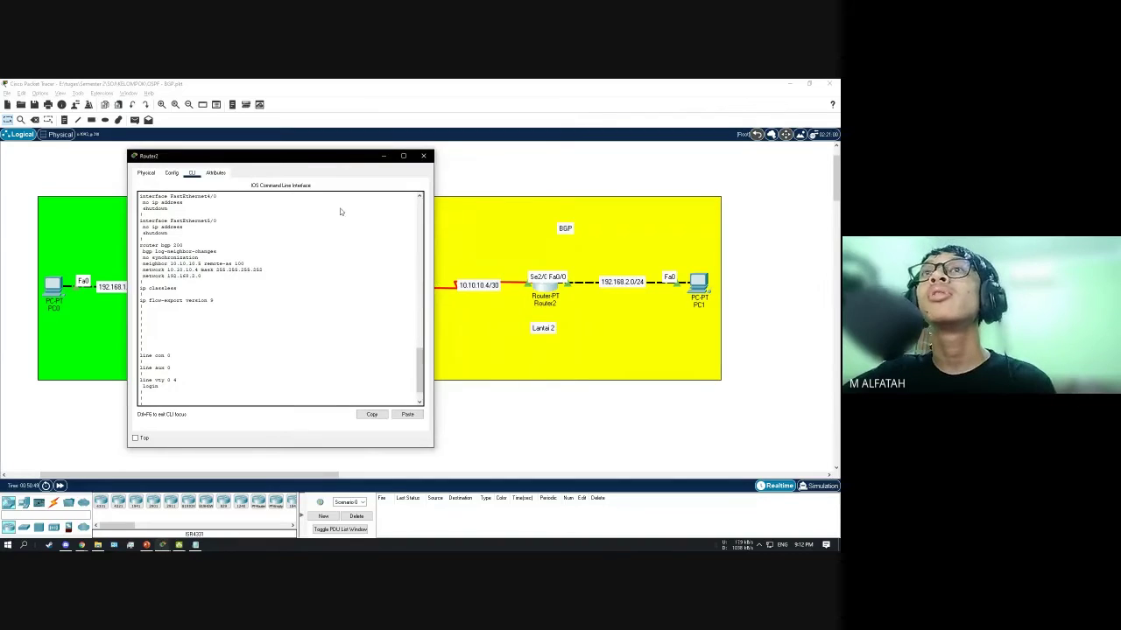
pyautogui.moveTo(281, 159); pyautogui.dragTo(625, 166)
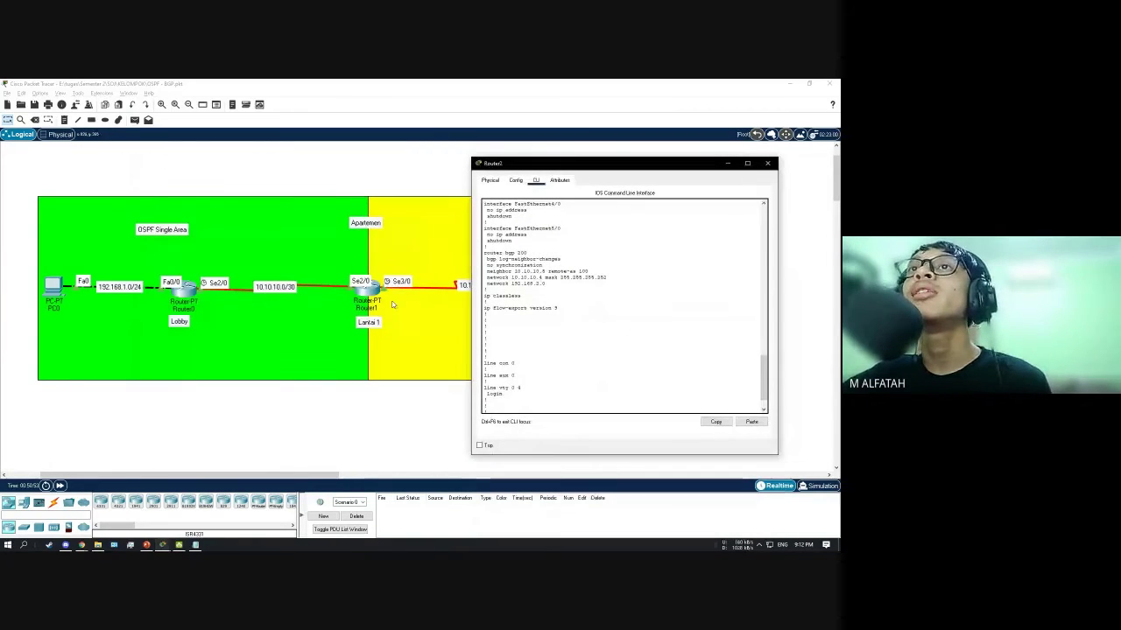
pyautogui.moveTo(602, 176); pyautogui.dragTo(375, 161)
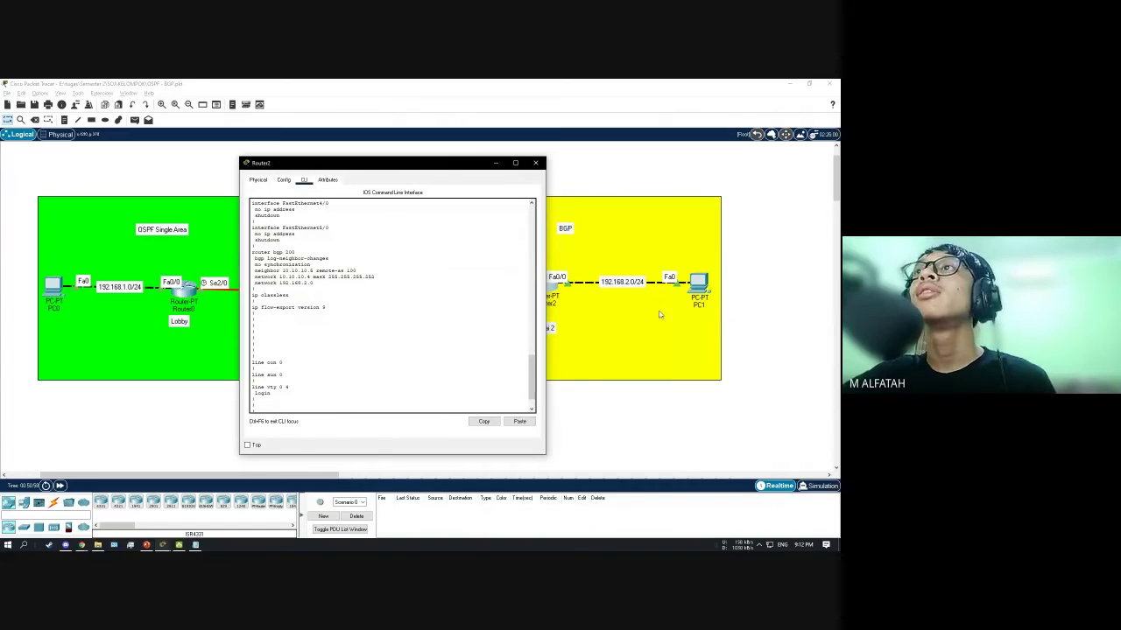
pyautogui.moveTo(432, 172); pyautogui.dragTo(361, 168)
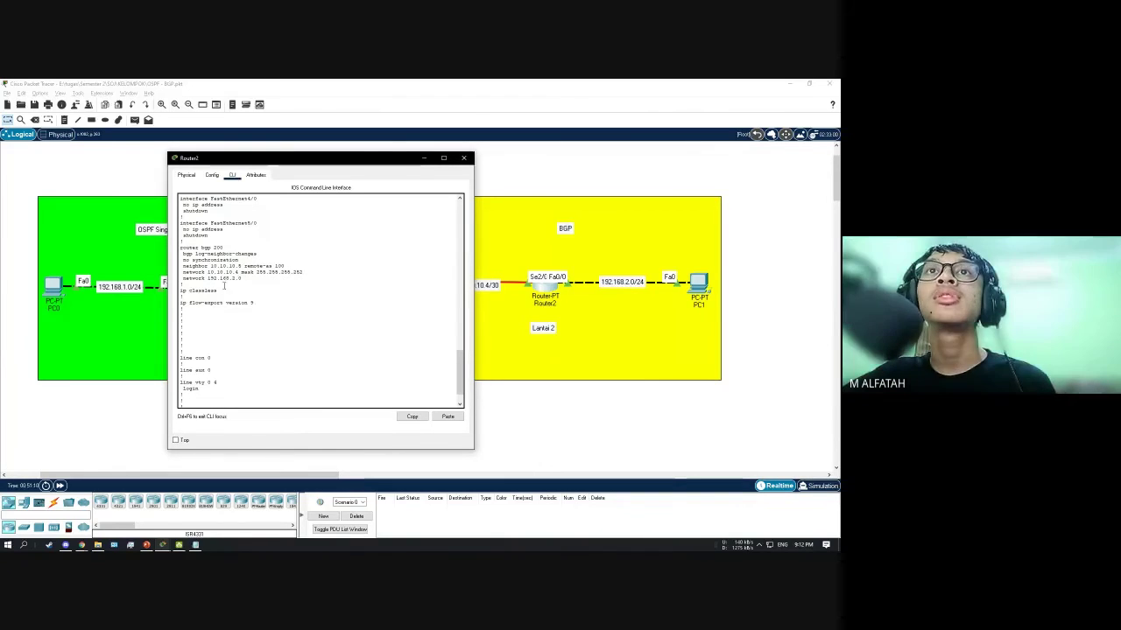
pyautogui.click(466, 160)
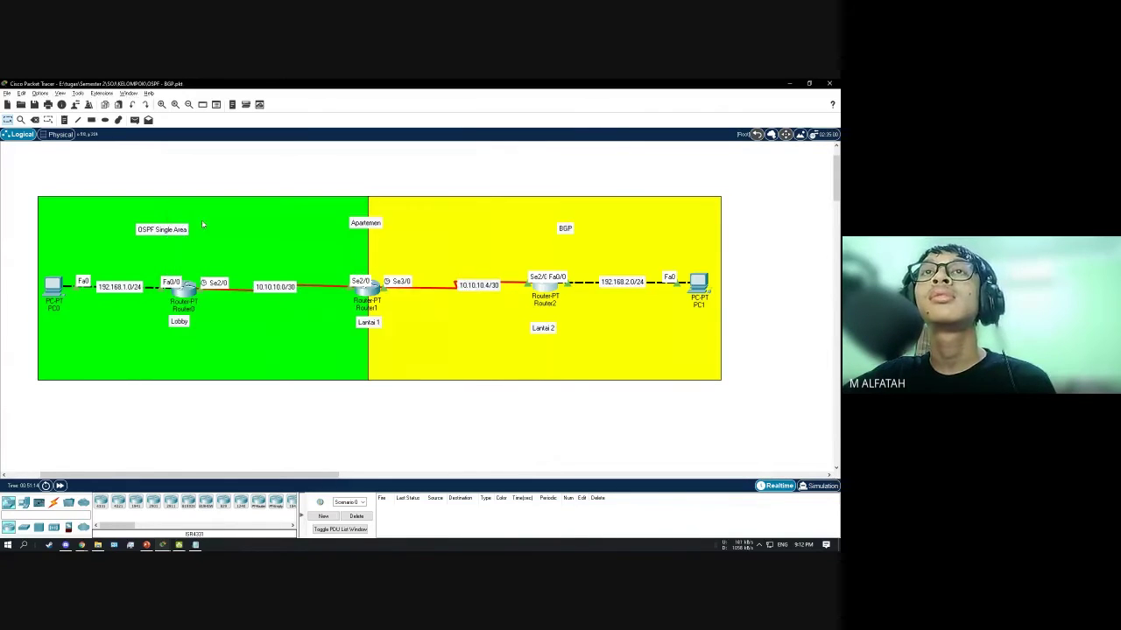
# Test connectivity by sending a simple PDU from PC0 to PC1 twice, and delete the test scenario
pyautogui.click(134, 121)
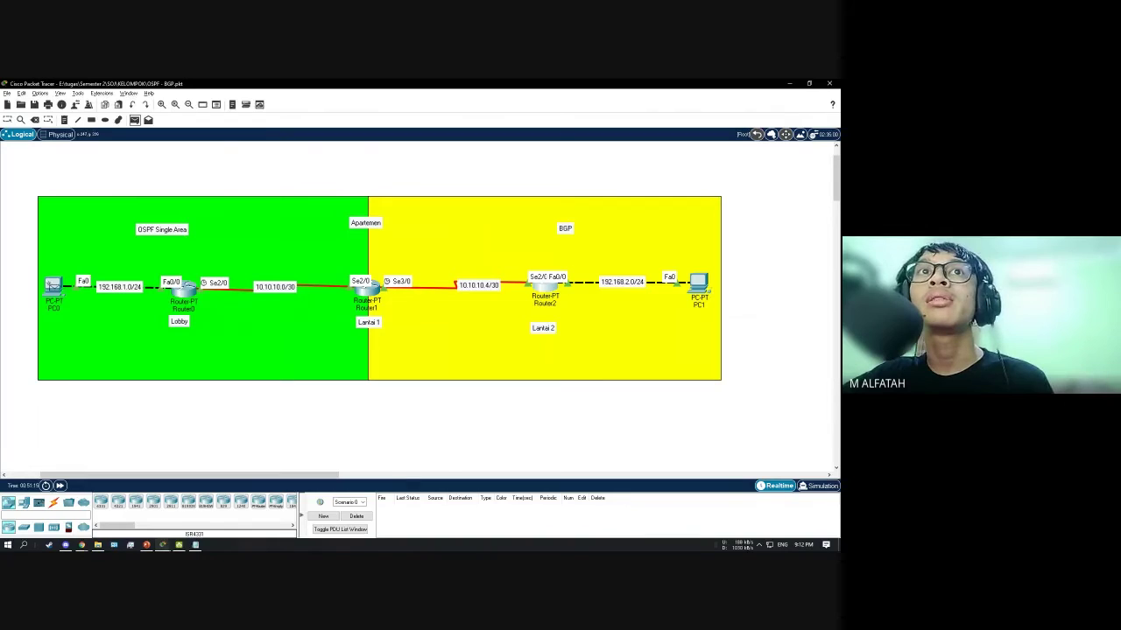
pyautogui.click(54, 287)
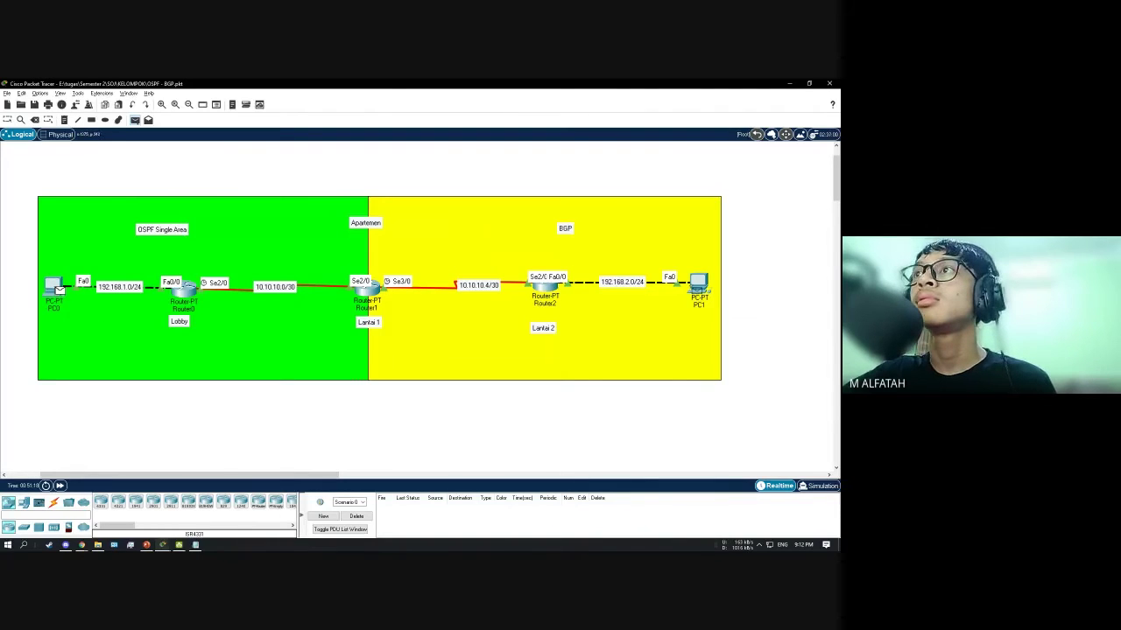
pyautogui.click(698, 285)
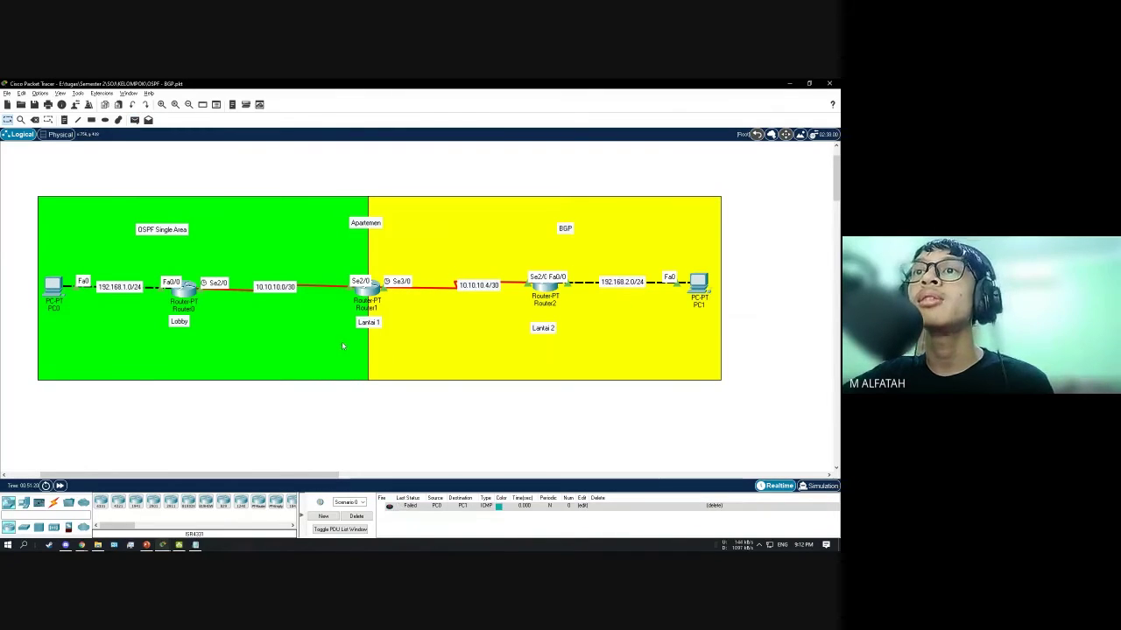
pyautogui.click(134, 120)
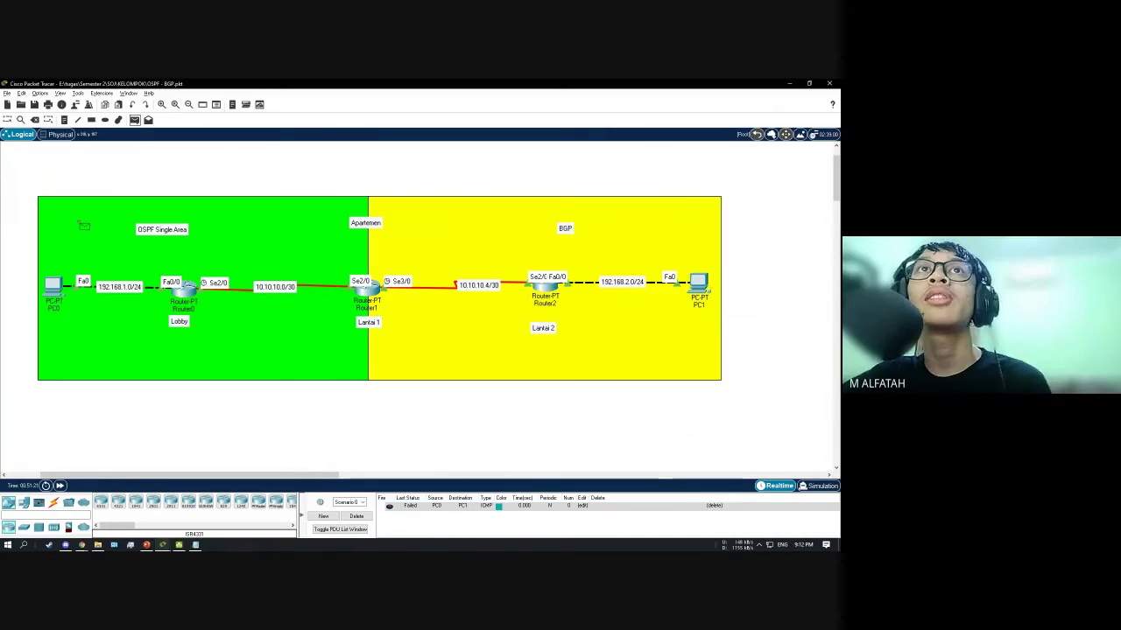
pyautogui.click(54, 291)
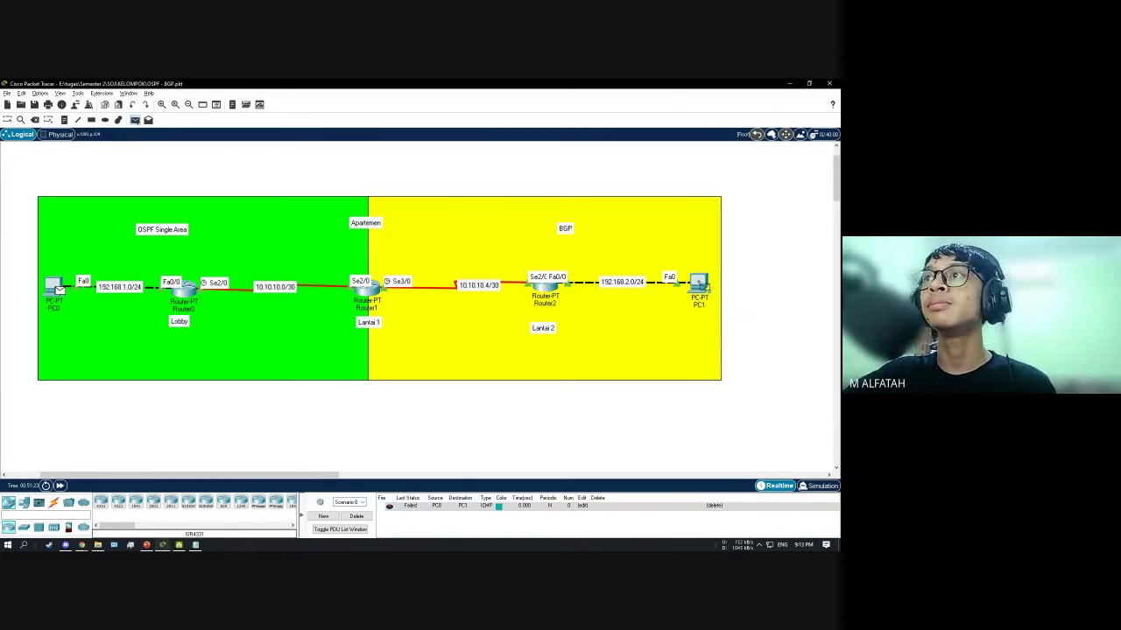
pyautogui.click(699, 284)
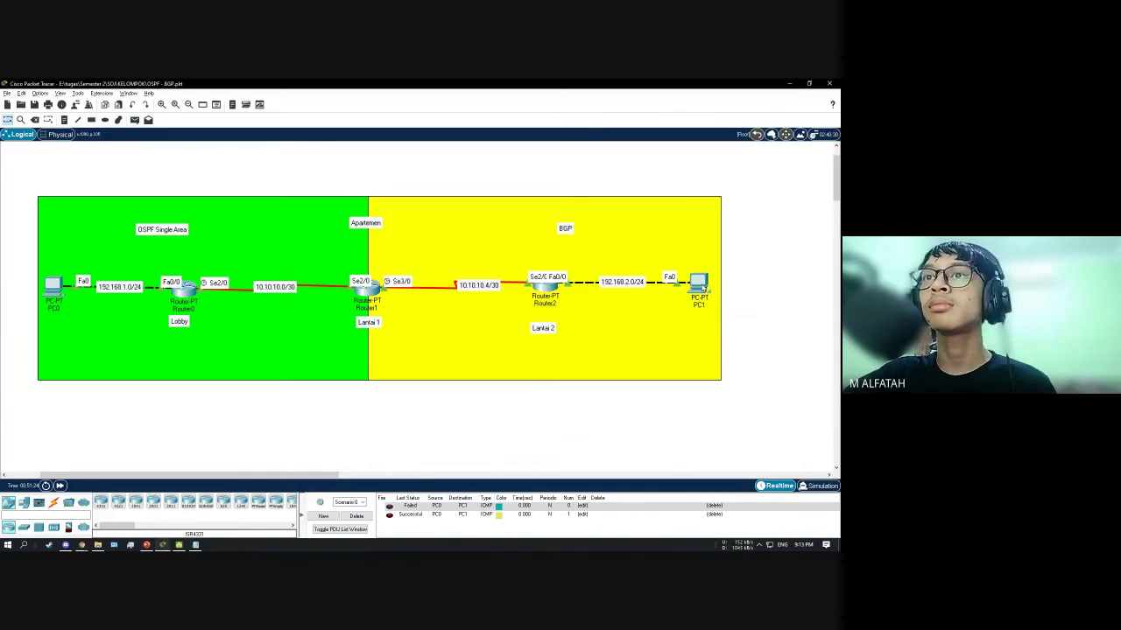
pyautogui.click(357, 516)
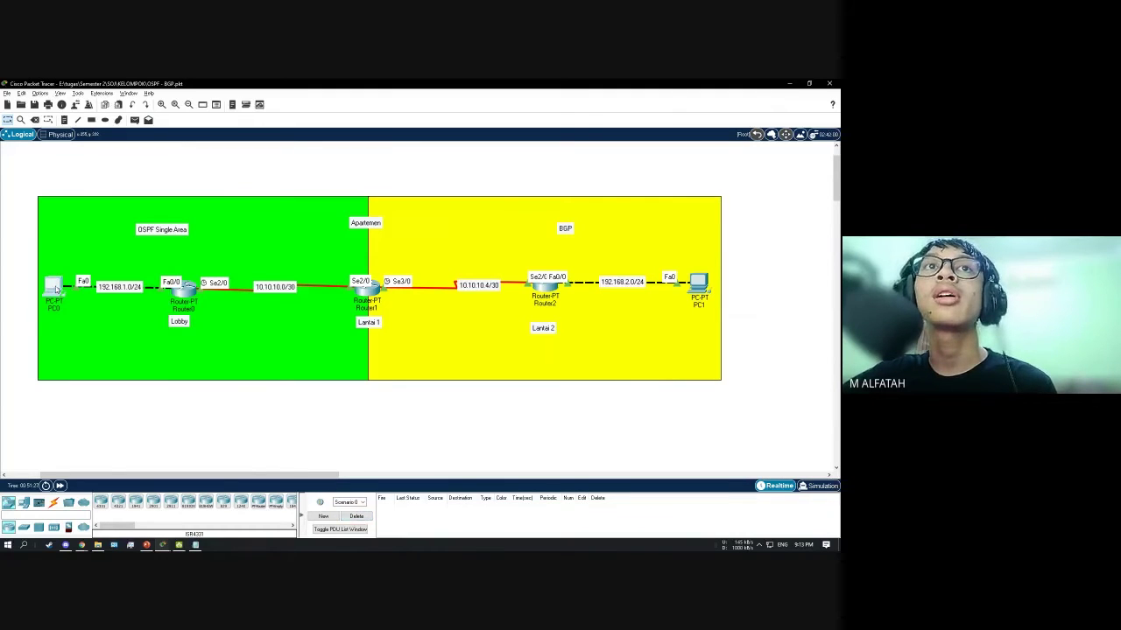
# Open PC0's desktop applications
pyautogui.click(54, 285)
pyautogui.click(336, 177)
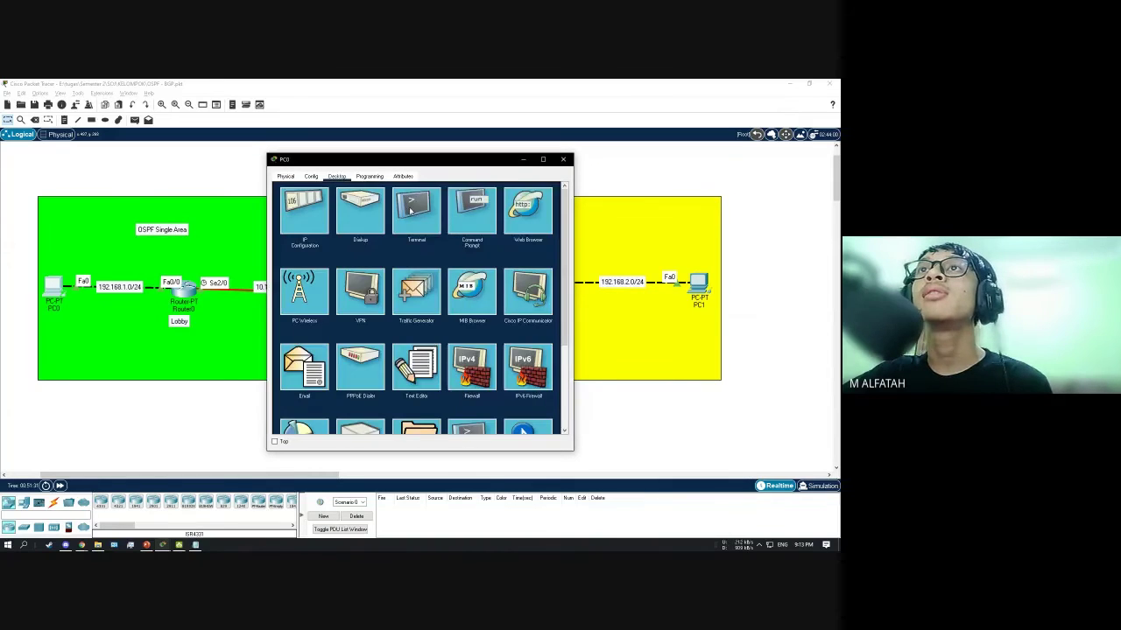
pyautogui.click(451, 223)
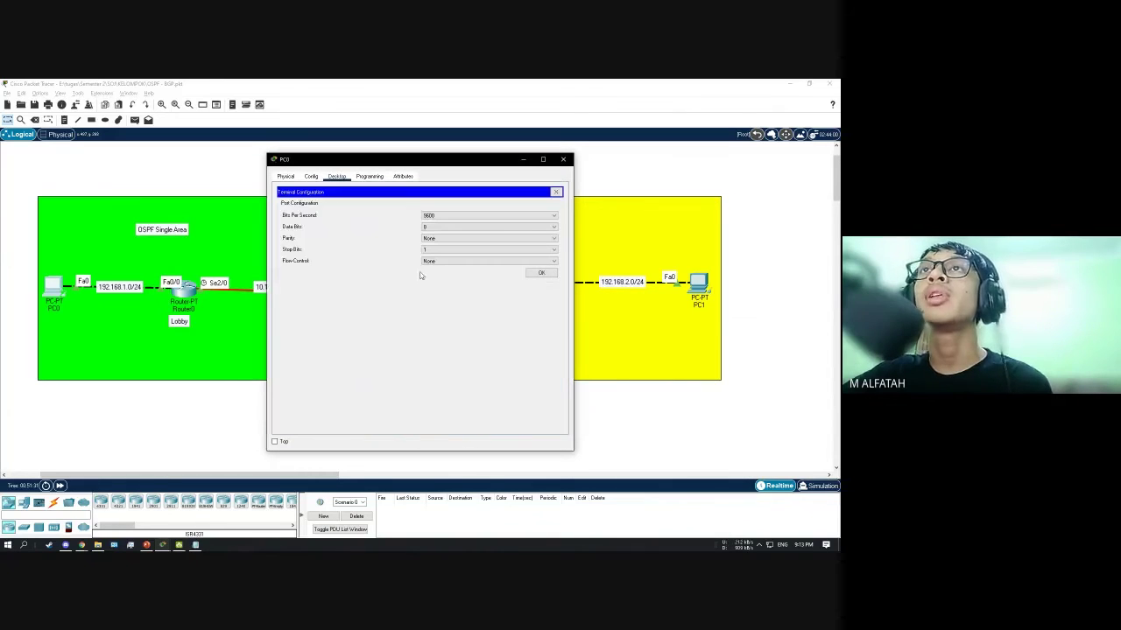
pyautogui.click(337, 177)
pyautogui.click(370, 177)
pyautogui.click(336, 177)
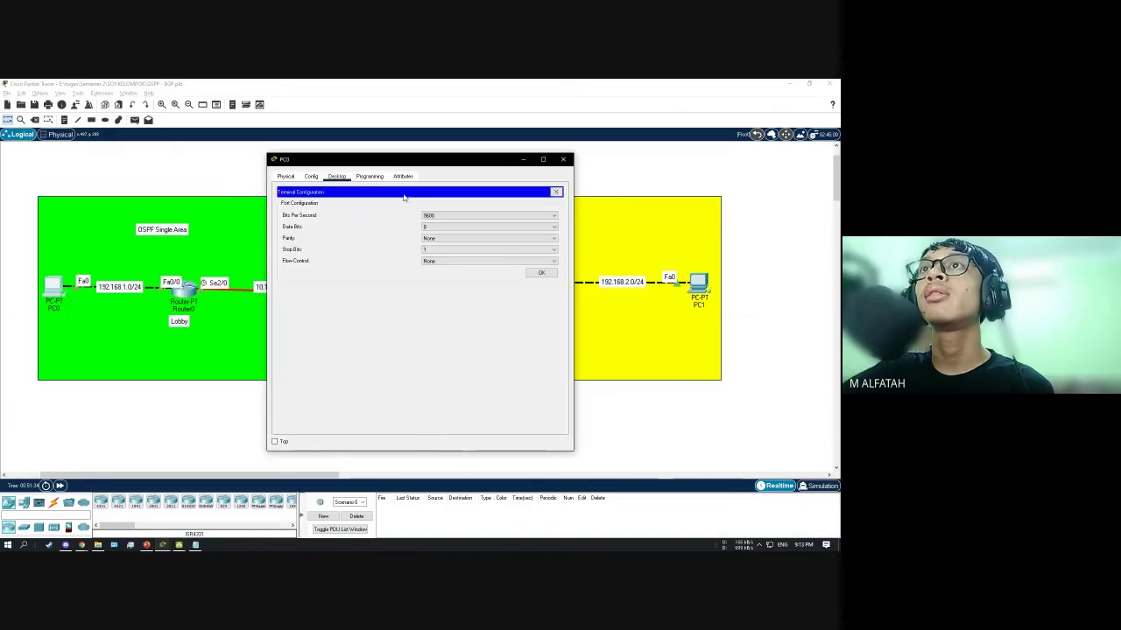
pyautogui.click(555, 191)
# Ping 192.168.2.2 from PC0's Command Prompt and dismiss the PC0 window
pyautogui.click(478, 210)
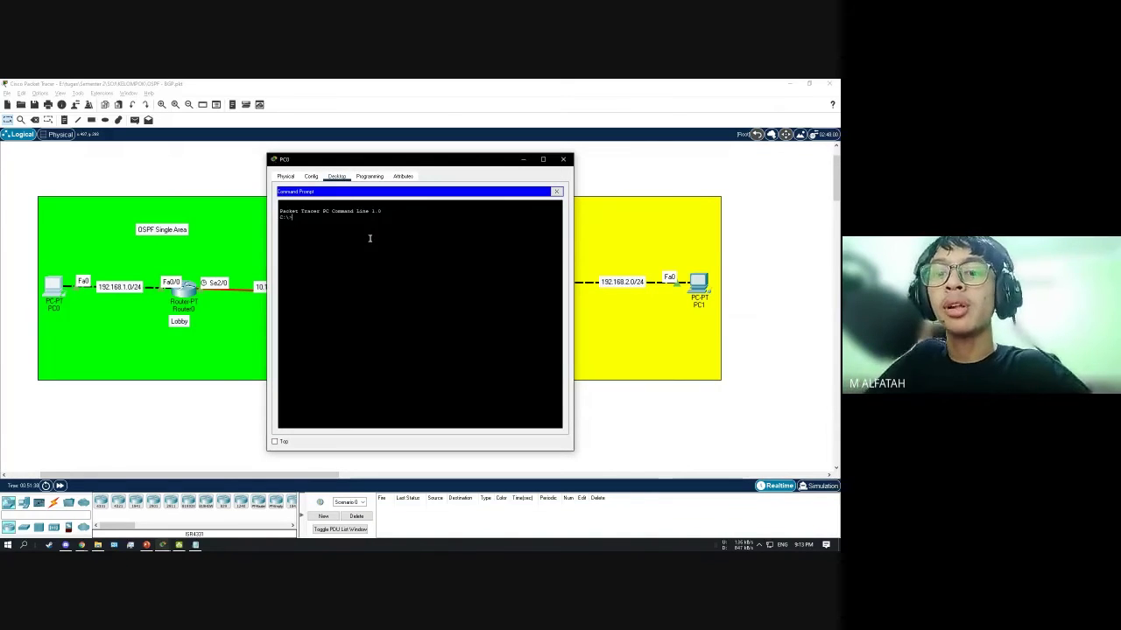
pyautogui.write('ping 19')
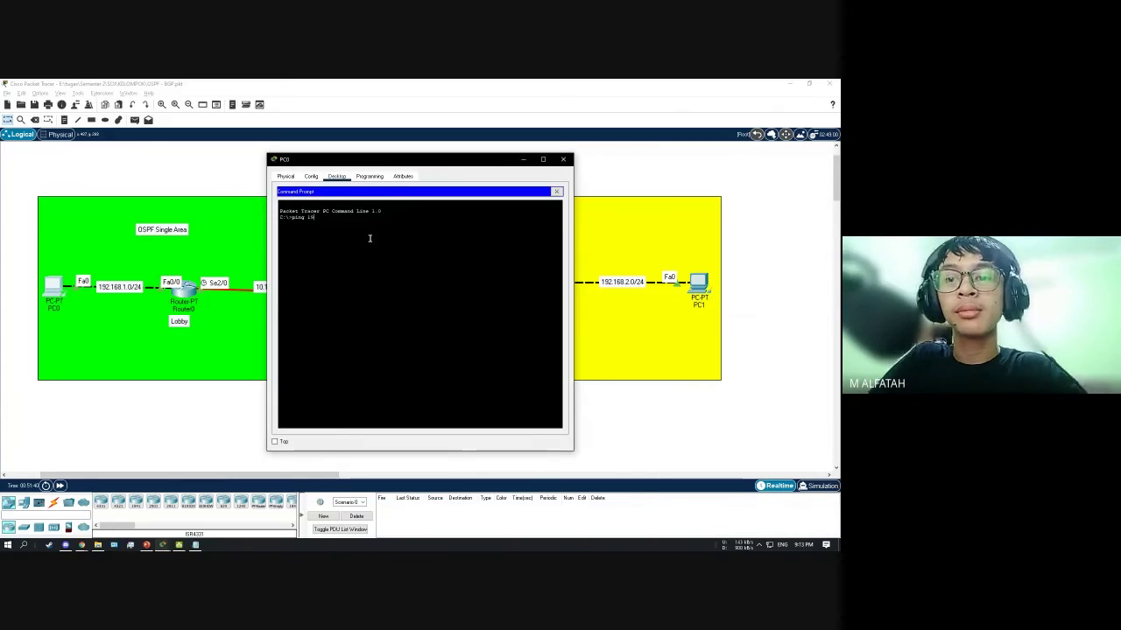
pyautogui.write('2.168')
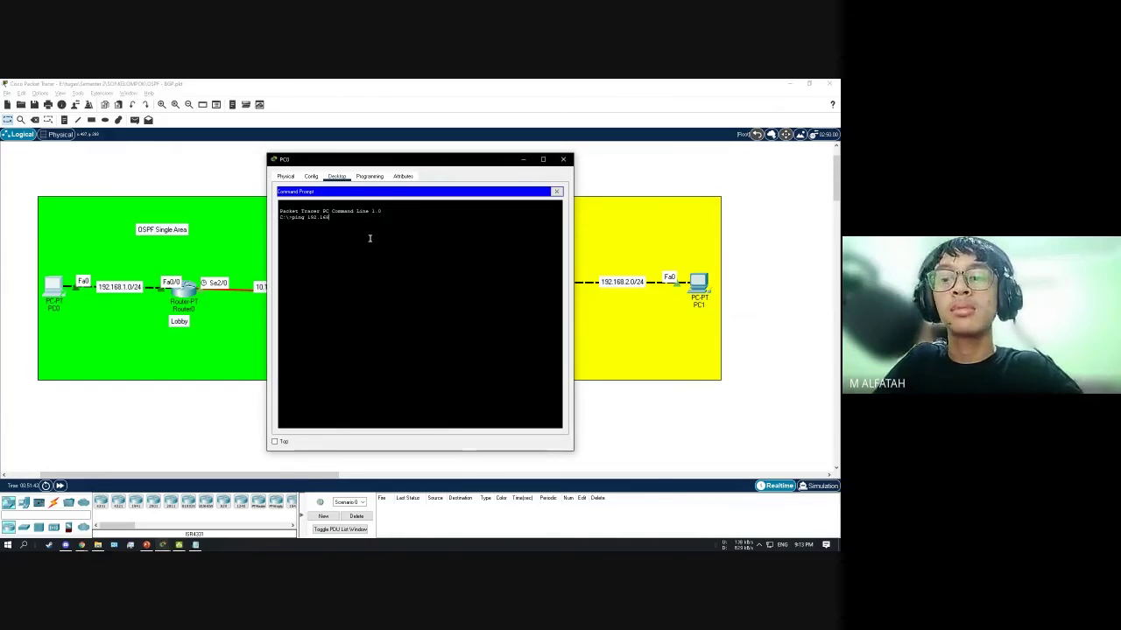
pyautogui.write('.2.2')
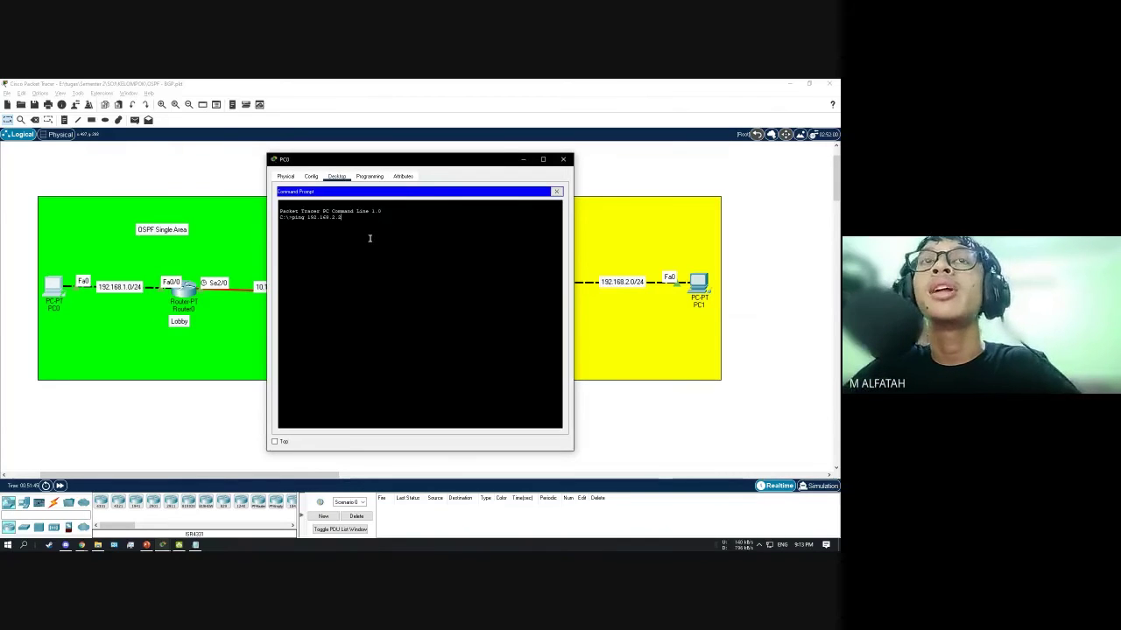
pyautogui.press('Return')
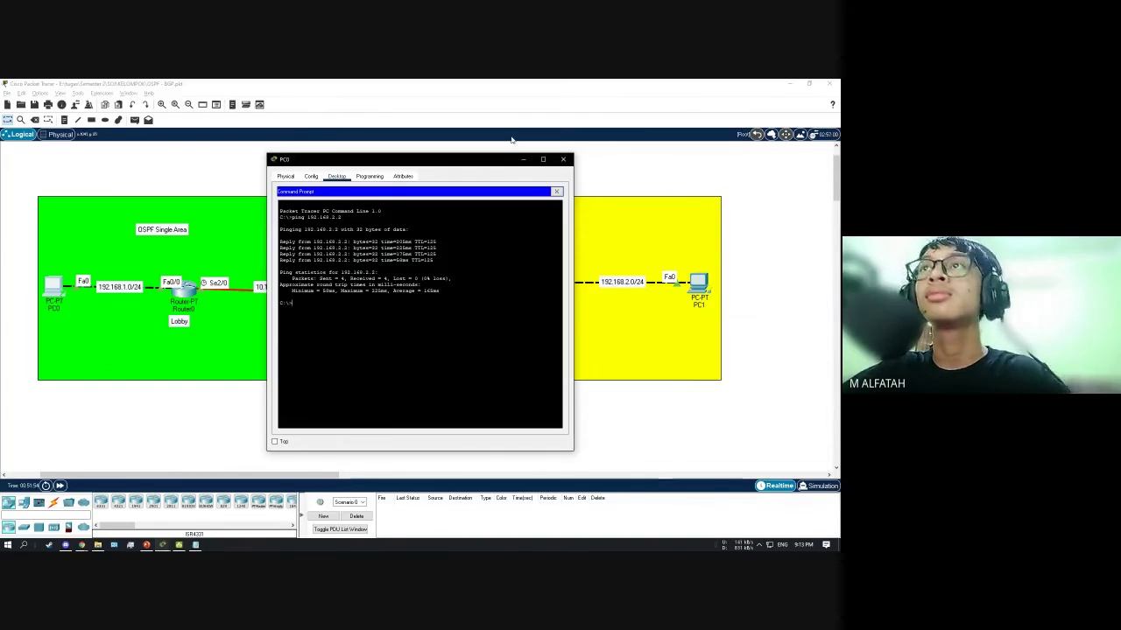
pyautogui.click(563, 158)
# Ping 192.168.1.2 from PC1's Command Prompt and minimize the PC1 window
pyautogui.click(698, 283)
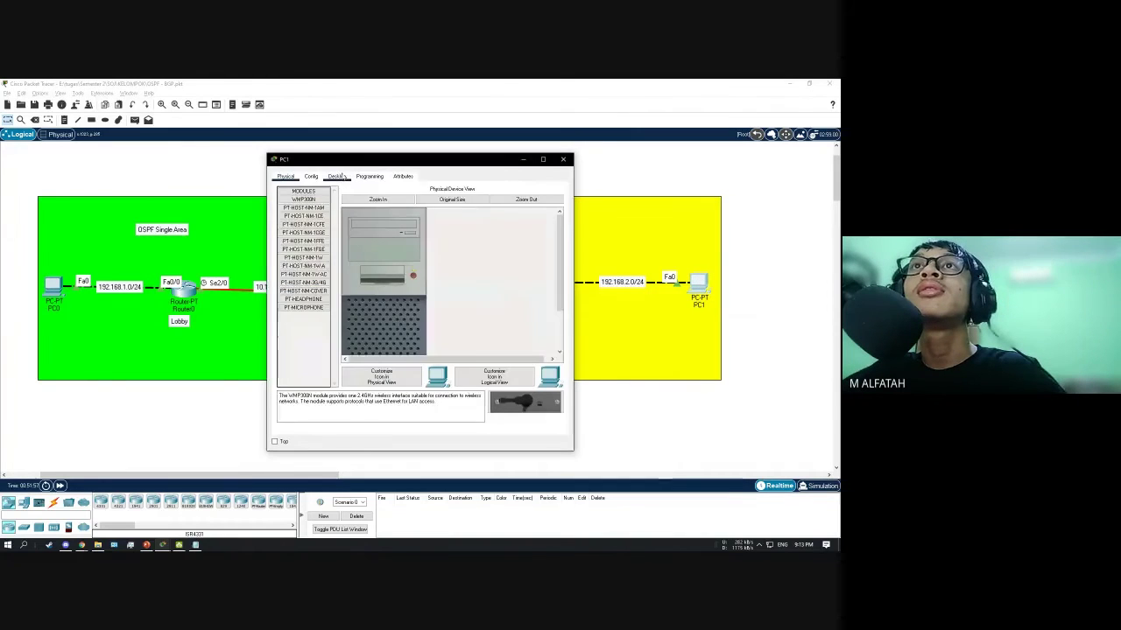
pyautogui.click(337, 176)
pyautogui.click(477, 213)
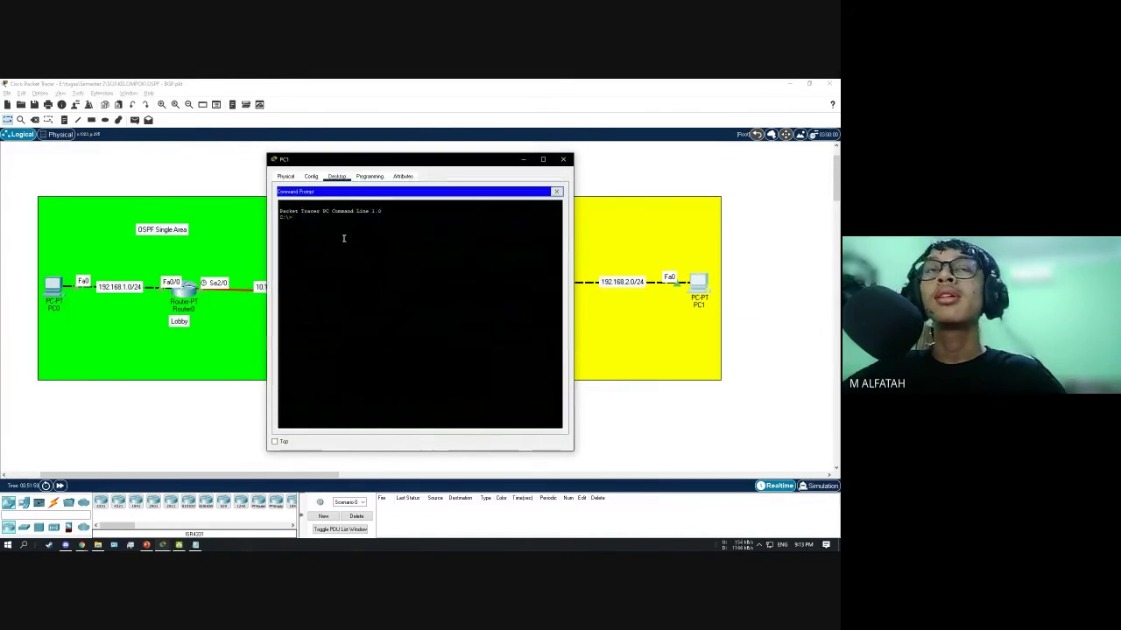
pyautogui.write('pin')
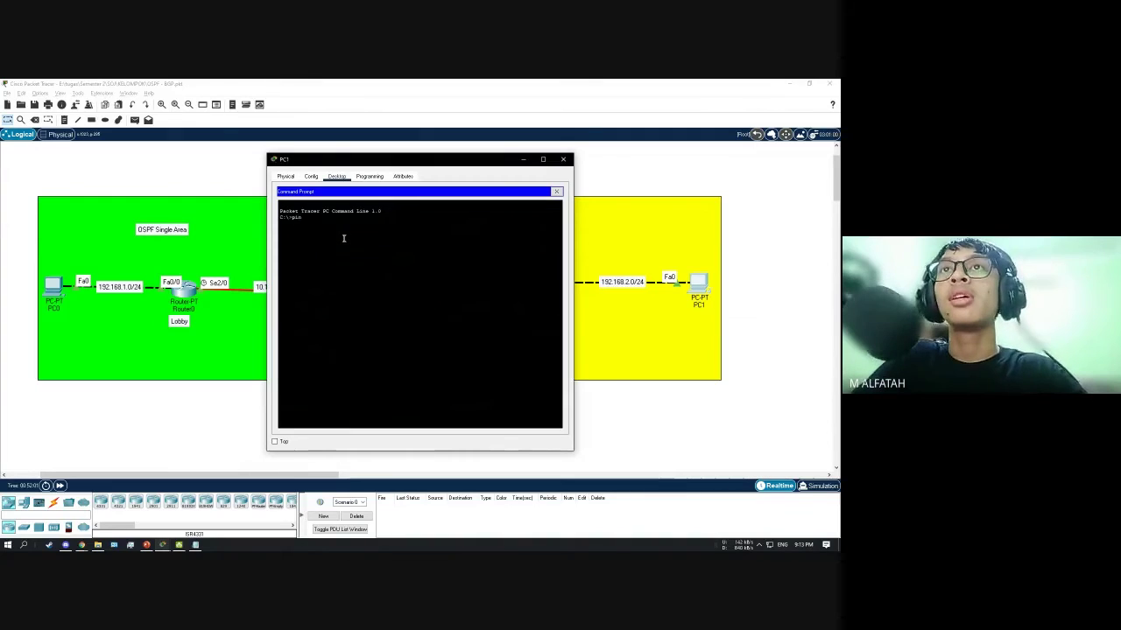
pyautogui.write('g ')
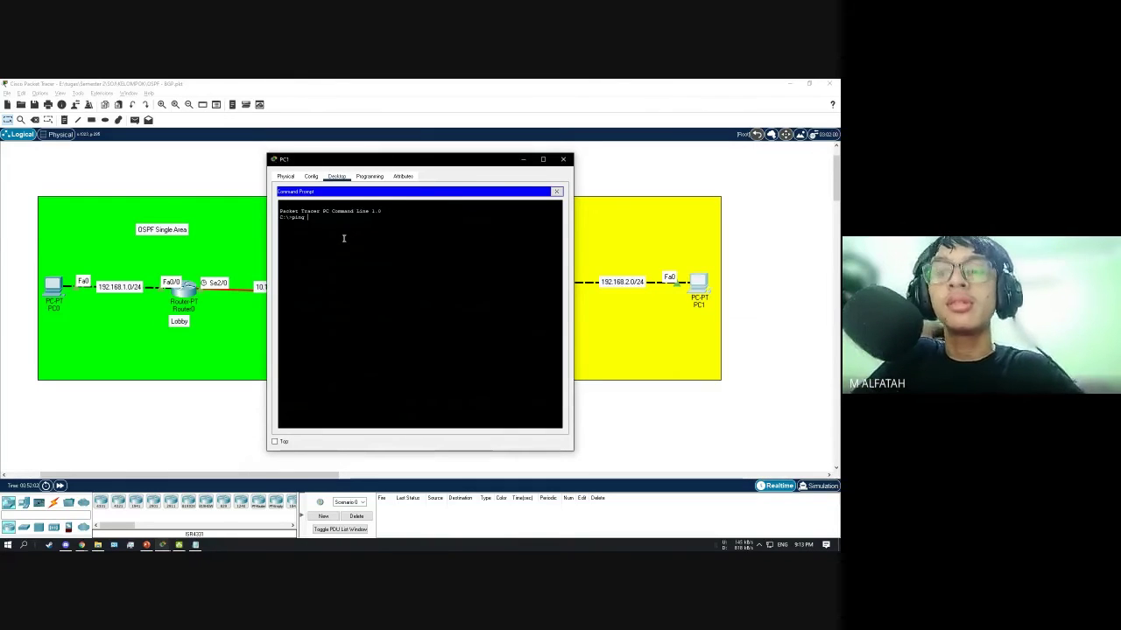
pyautogui.write('192.16')
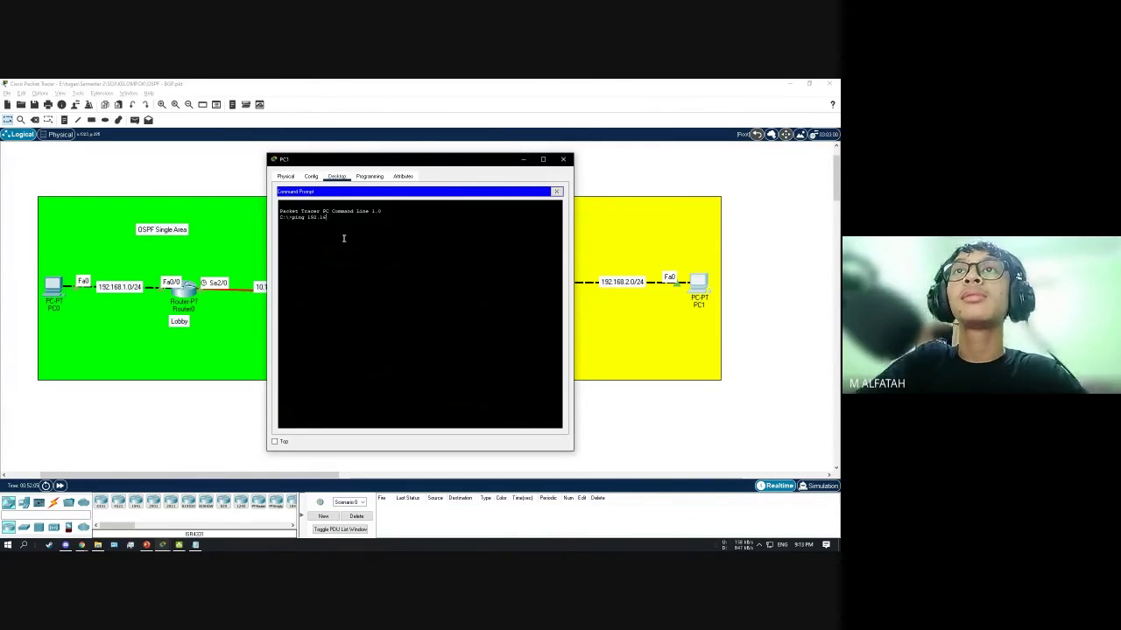
pyautogui.write('8.1.2')
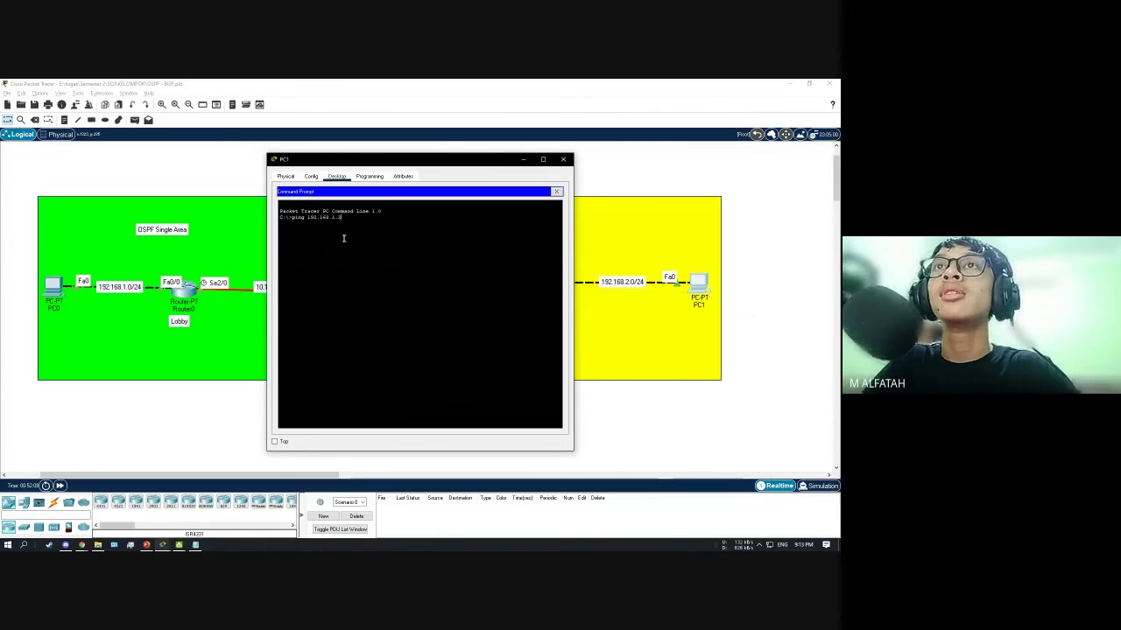
pyautogui.press('Return')
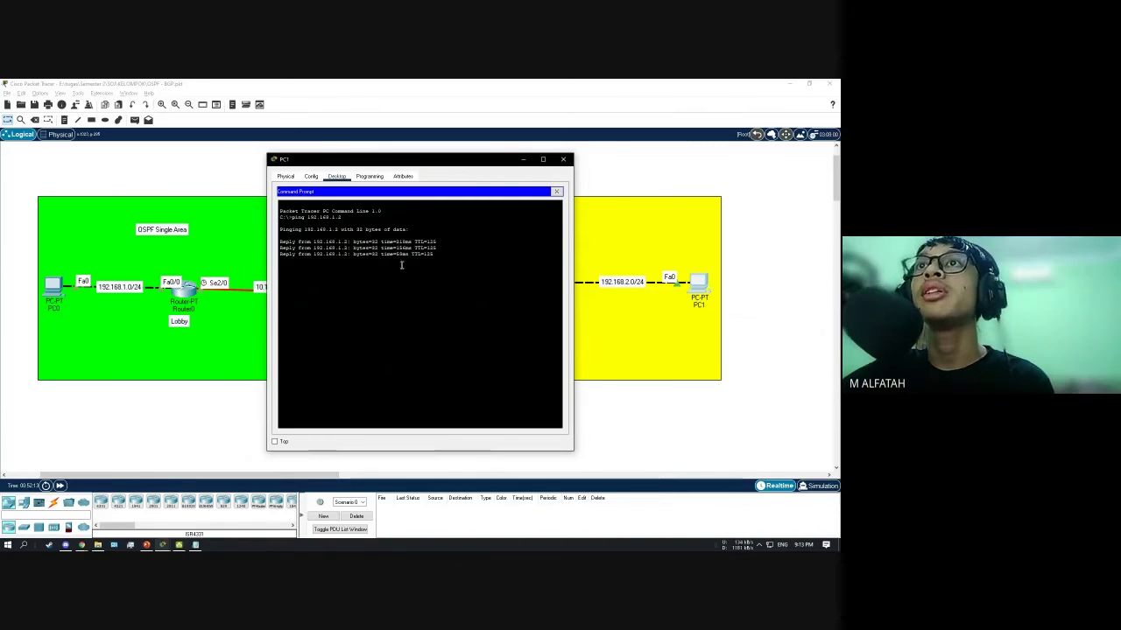
pyautogui.click(523, 159)
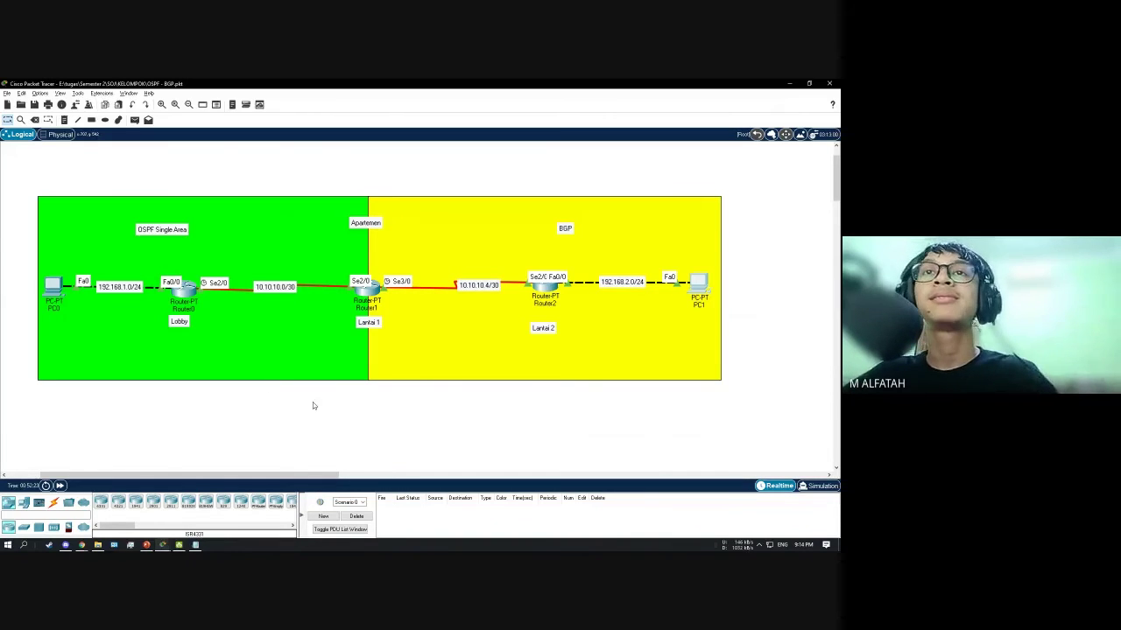
# Switch to the KONFIG EIGRP, RIP, OSPF OK.pkt topology and open Router1's command line in the EIGRP area
pyautogui.hotkey('alt', 'Tab')
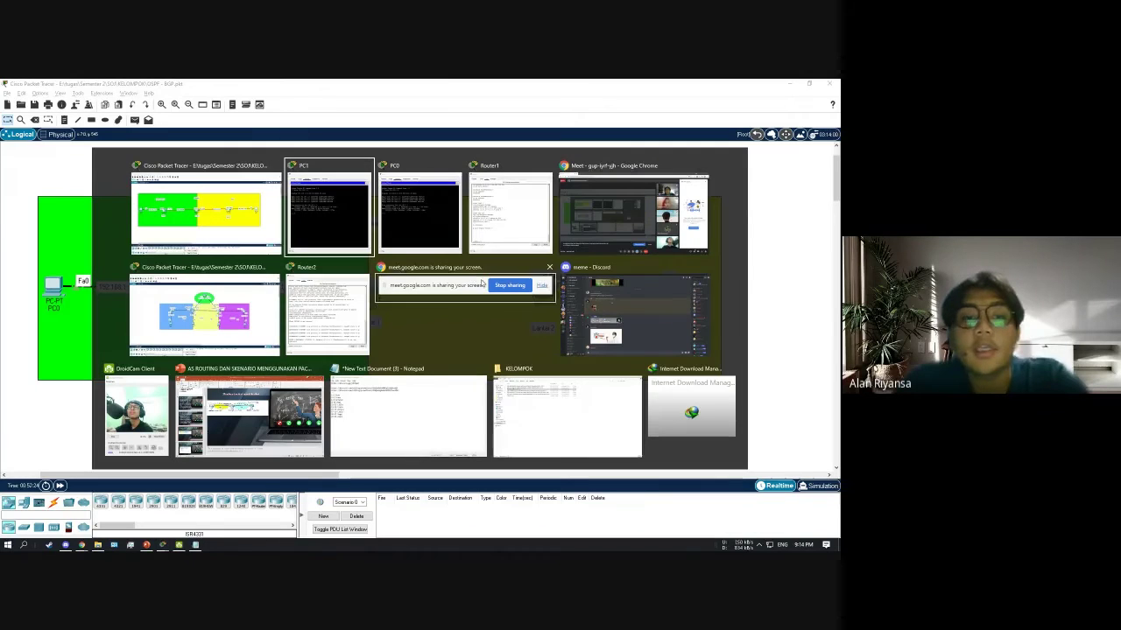
pyautogui.hotkey('shift', 'Tab')
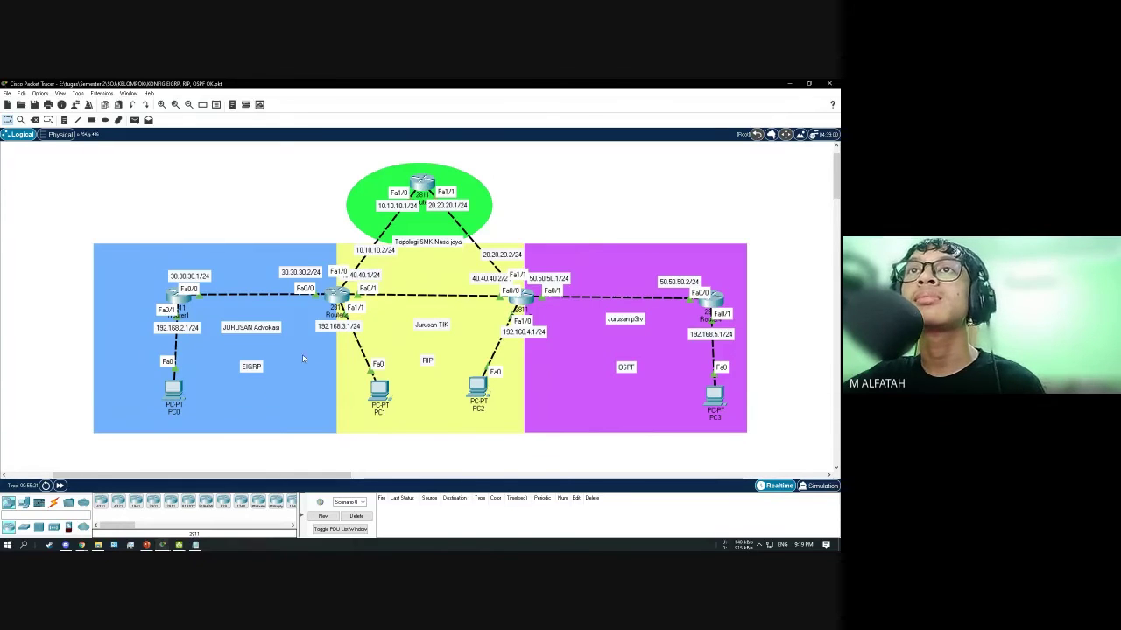
pyautogui.click(174, 299)
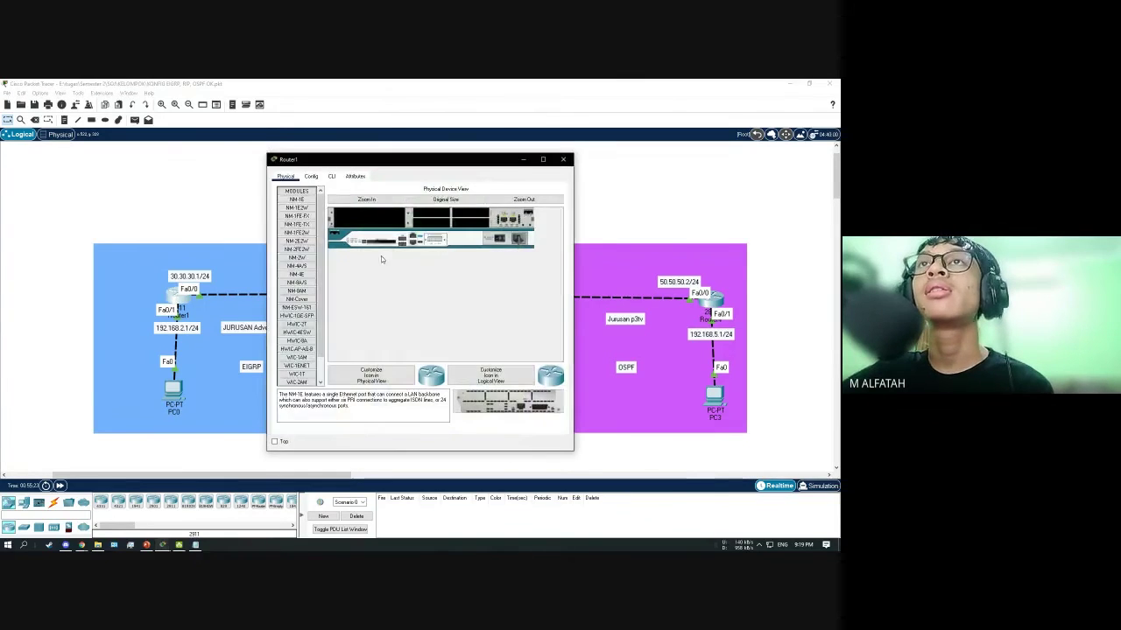
pyautogui.click(331, 177)
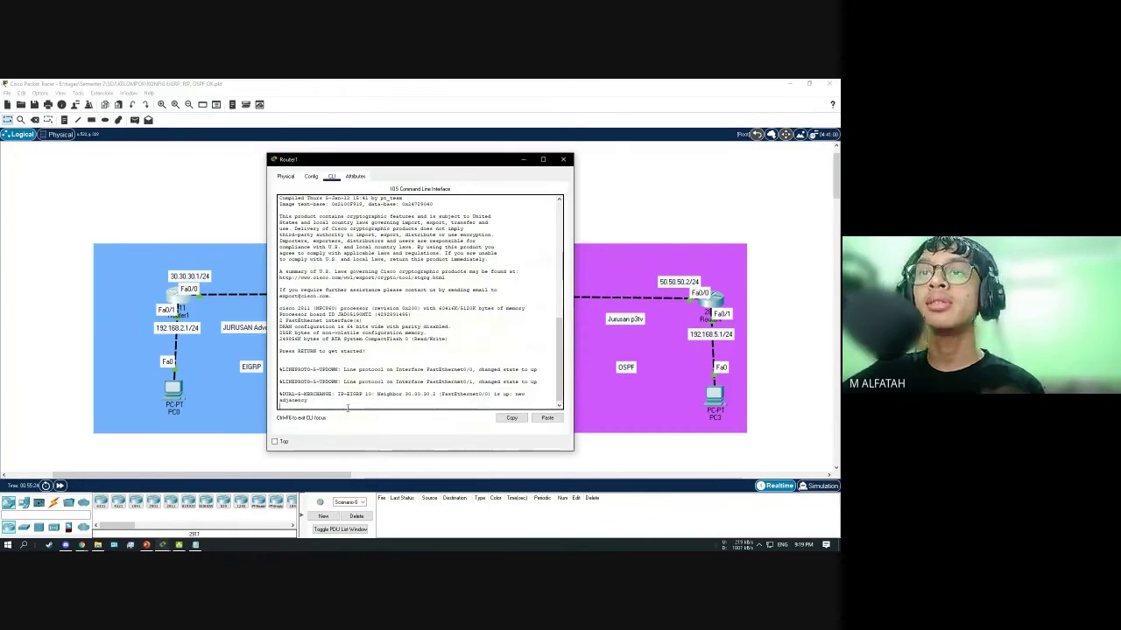
# Enter privileged mode on Router1 with enable and display the running configuration with sh run
pyautogui.press('Return')
pyautogui.write('en')
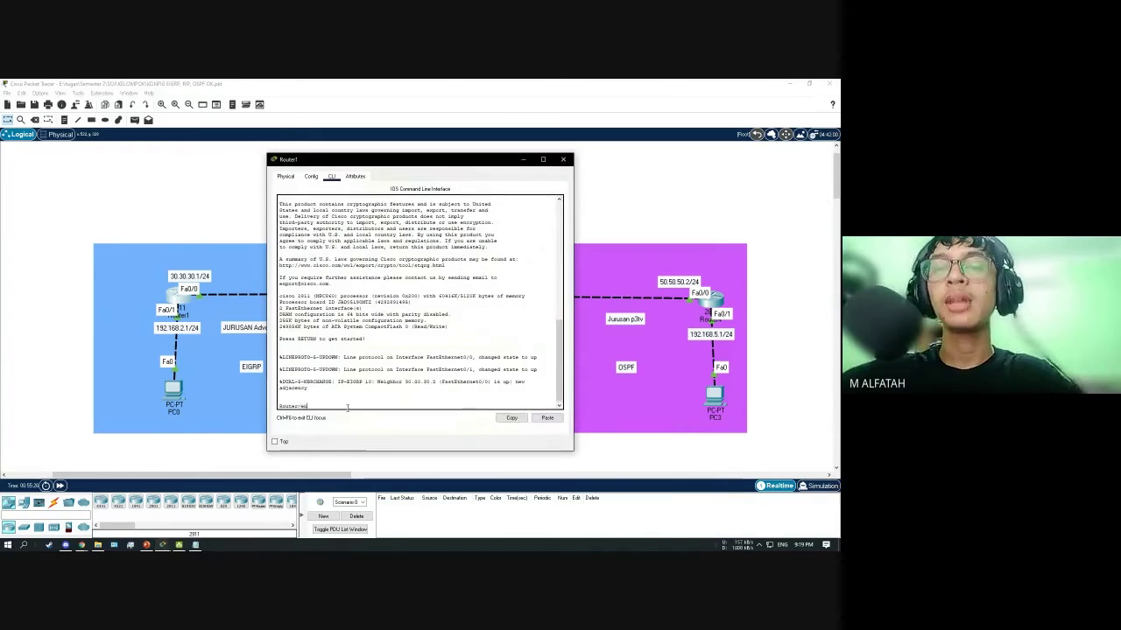
pyautogui.write('able')
pyautogui.press('Return')
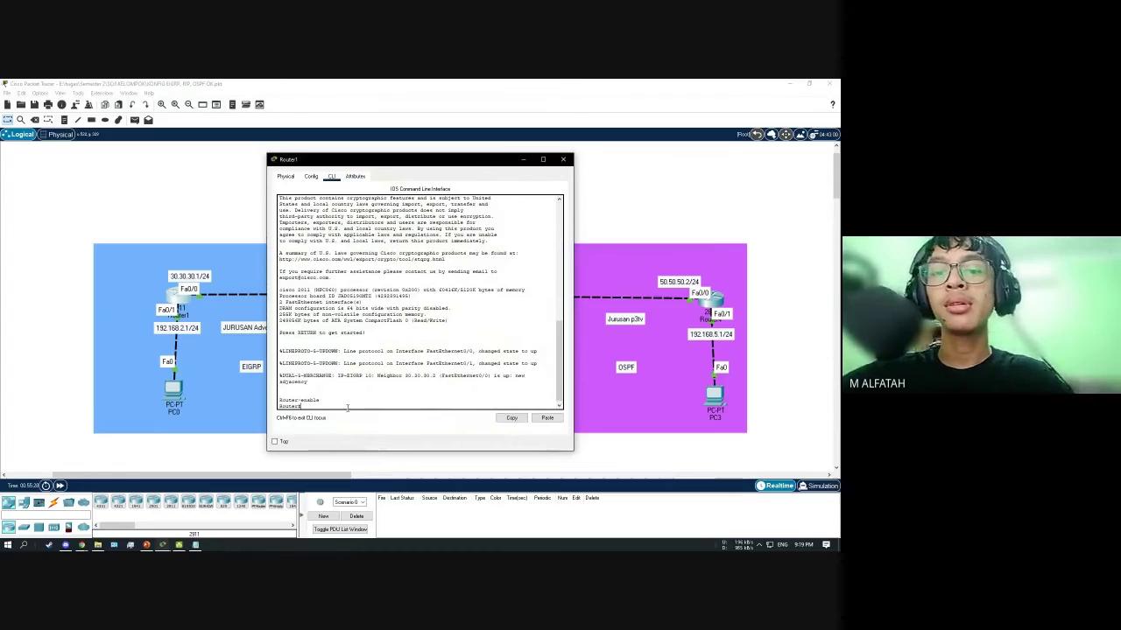
pyautogui.write('sh run')
pyautogui.press('Return')
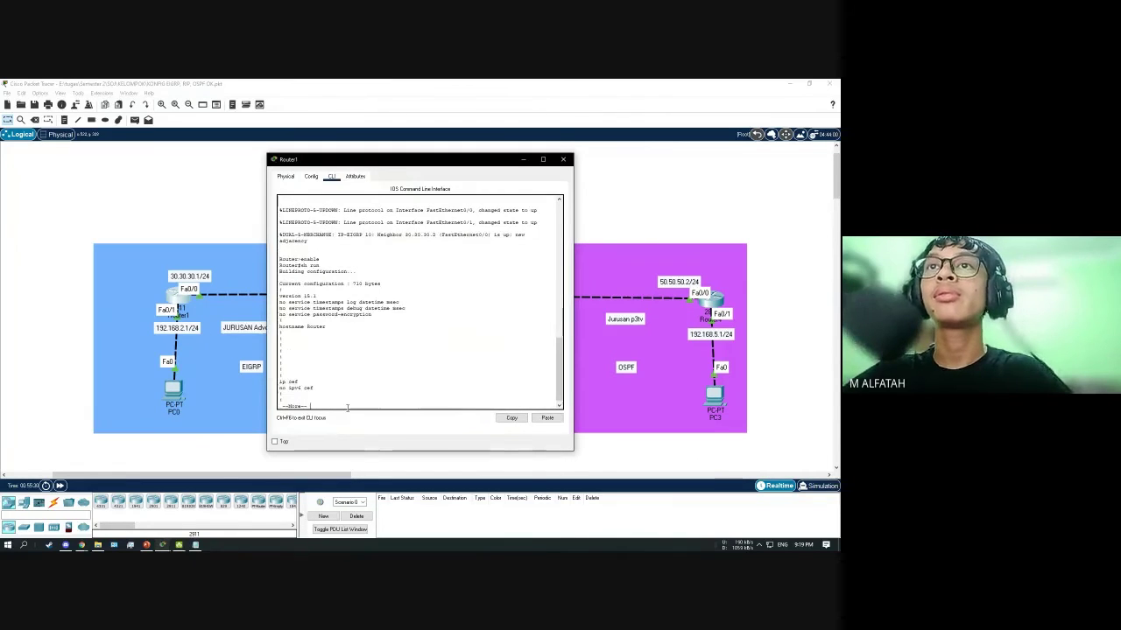
# Examine the router eigrp 10 section of Router1's running configuration beside the EIGRP area's links, and close the router
pyautogui.press('space')
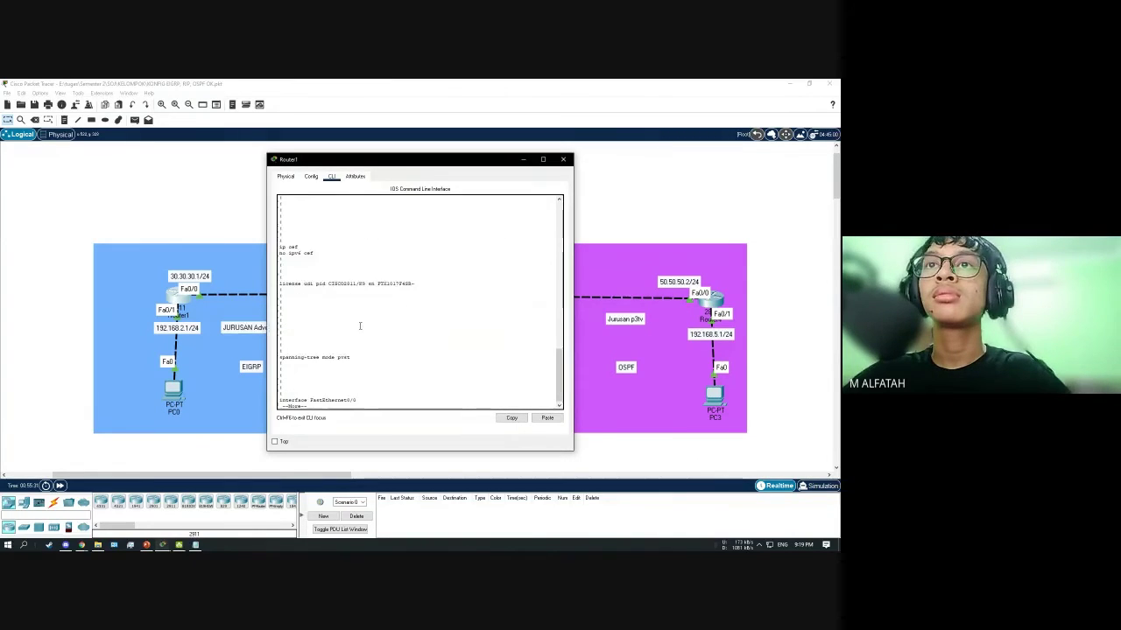
pyautogui.press('space')
pyautogui.press('space')
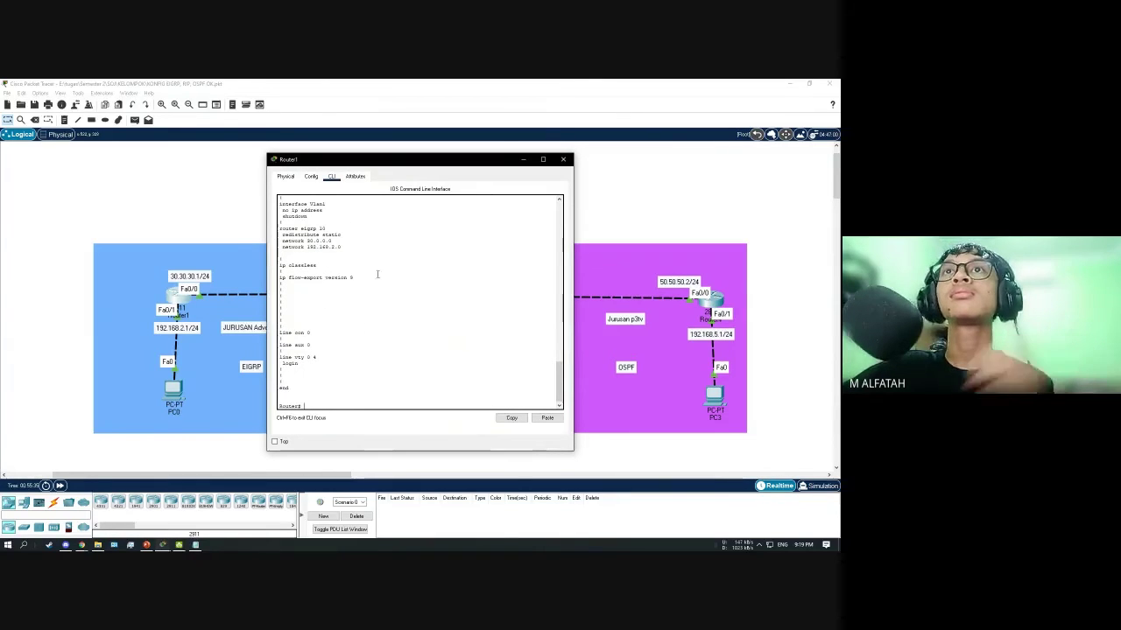
pyautogui.scroll(1, 381, 267)
pyautogui.moveTo(446, 161); pyautogui.dragTo(536, 163)
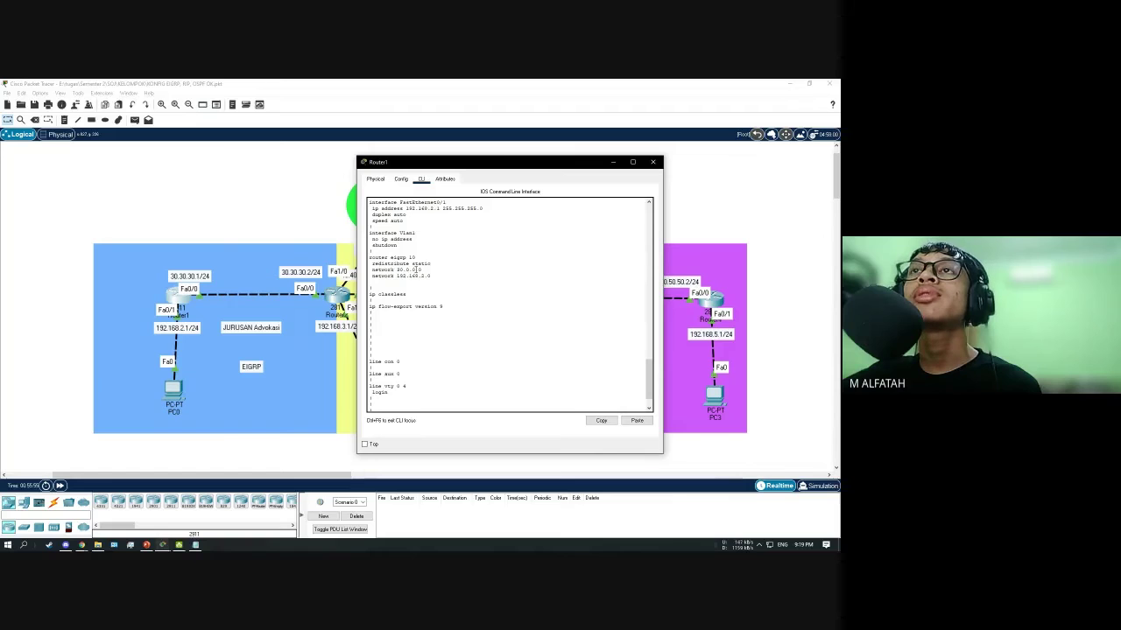
pyautogui.moveTo(478, 163)
pyautogui.mouseDown()
pyautogui.moveTo(578, 185)
pyautogui.moveTo(538, 130)
pyautogui.moveTo(497, 154)
pyautogui.mouseUp()
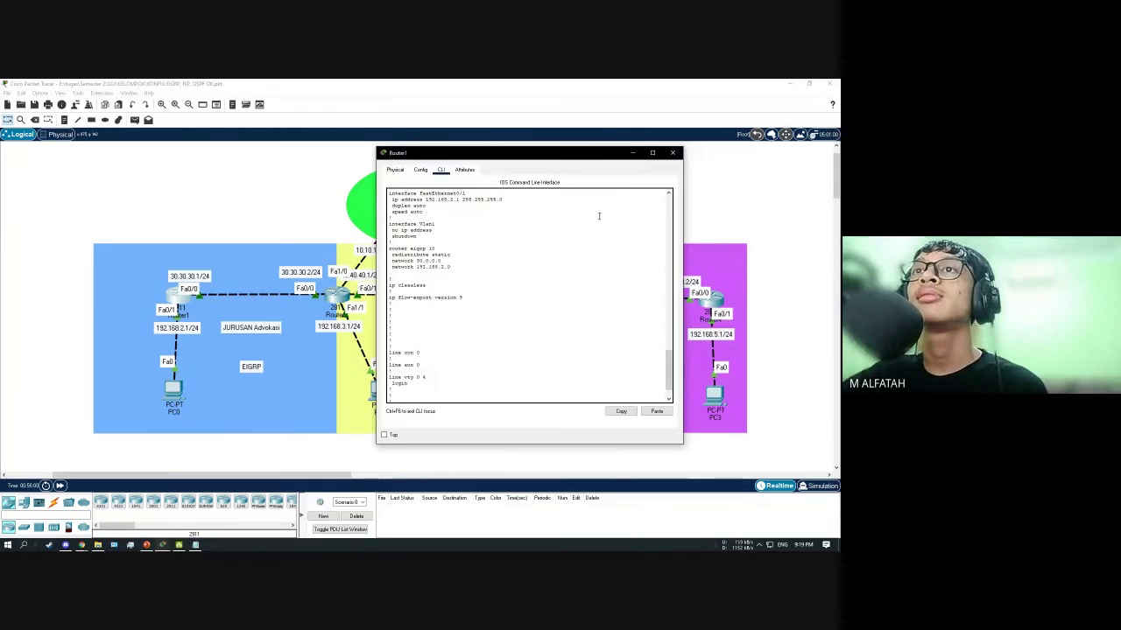
pyautogui.click(672, 152)
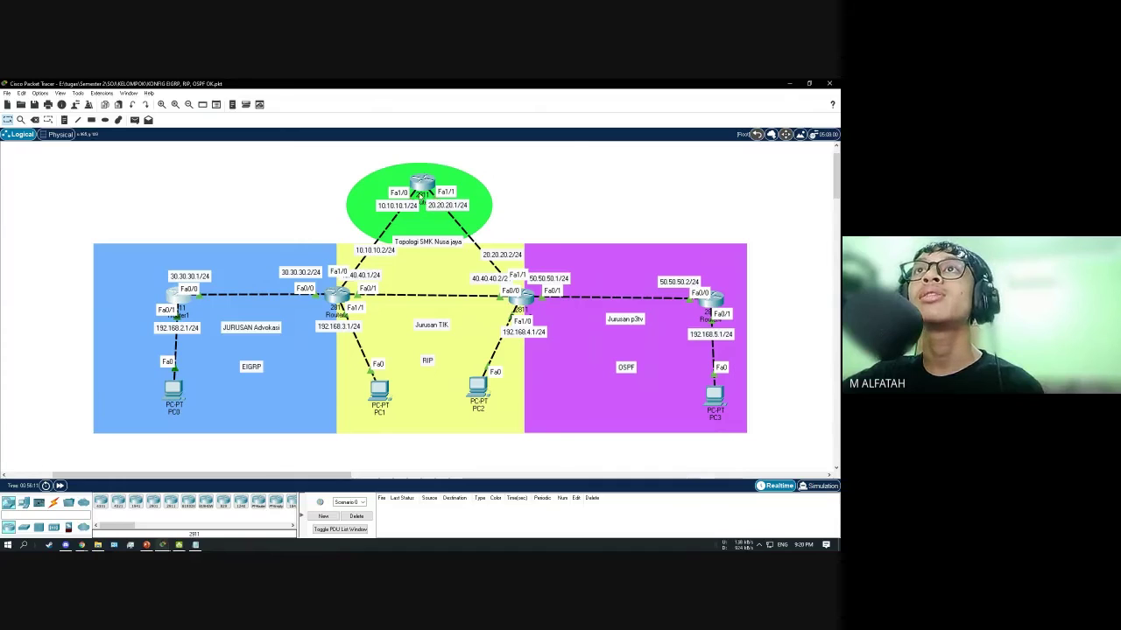
# Open Router2's command line between the EIGRP and RIP areas, enter privileged mode with enable, and display its running configuration with sh run
pyautogui.click(339, 299)
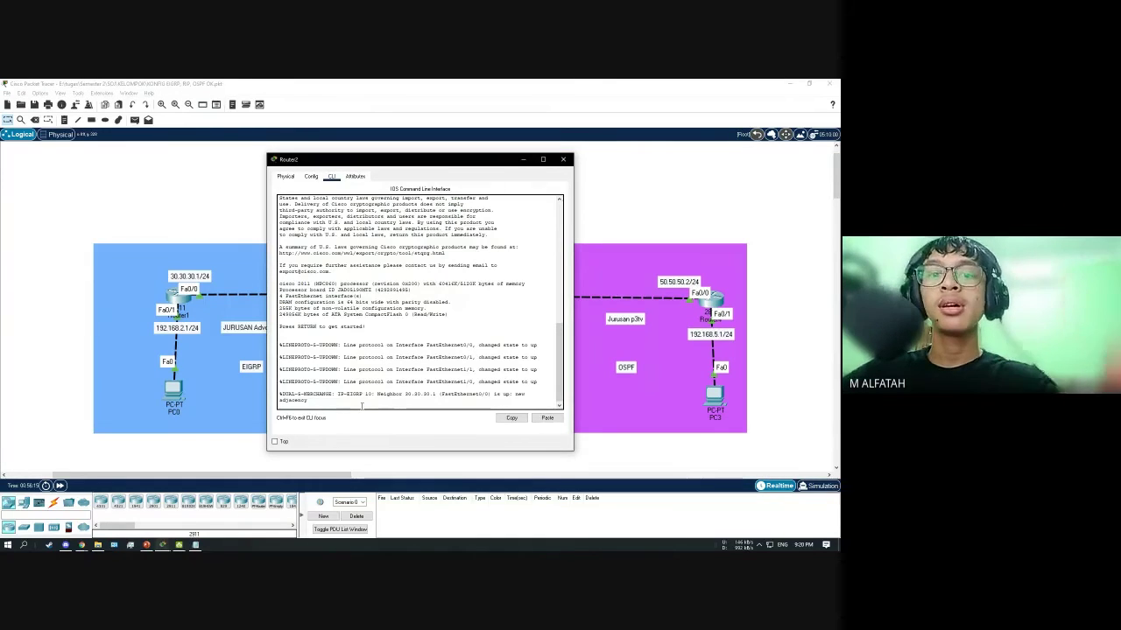
pyautogui.press('Return')
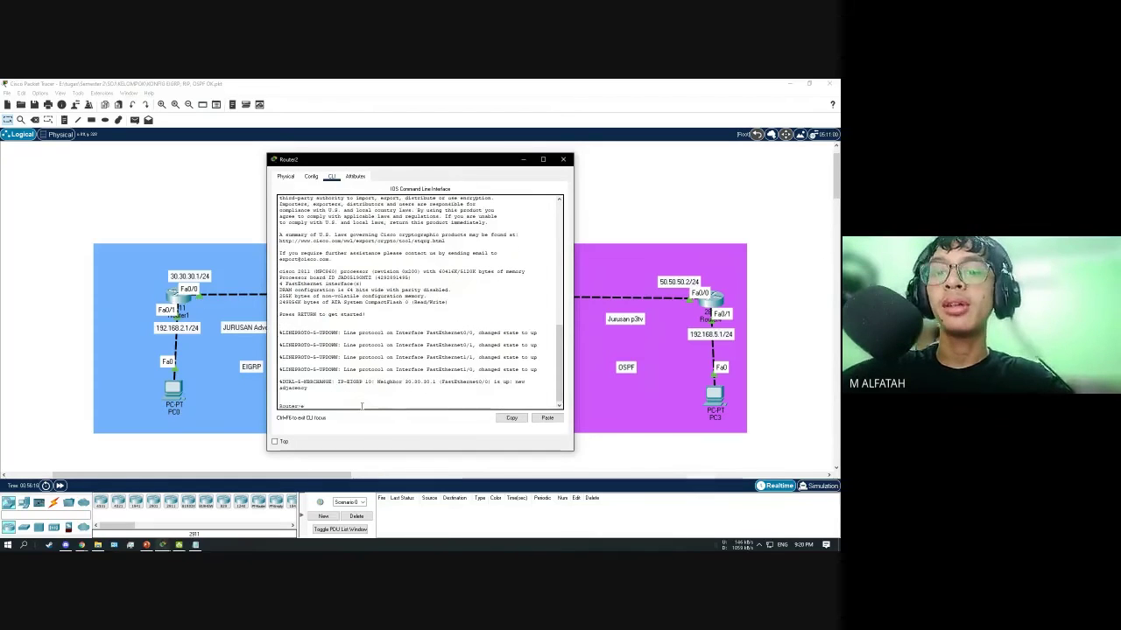
pyautogui.write('enable')
pyautogui.press('Return')
pyautogui.write('sh run')
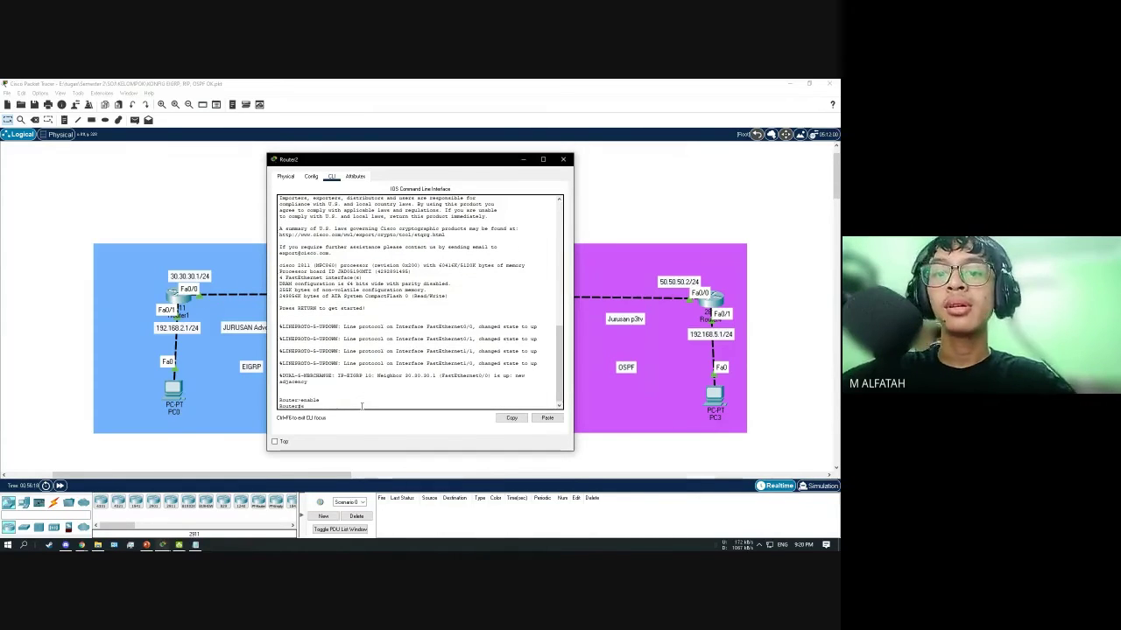
pyautogui.press('Return')
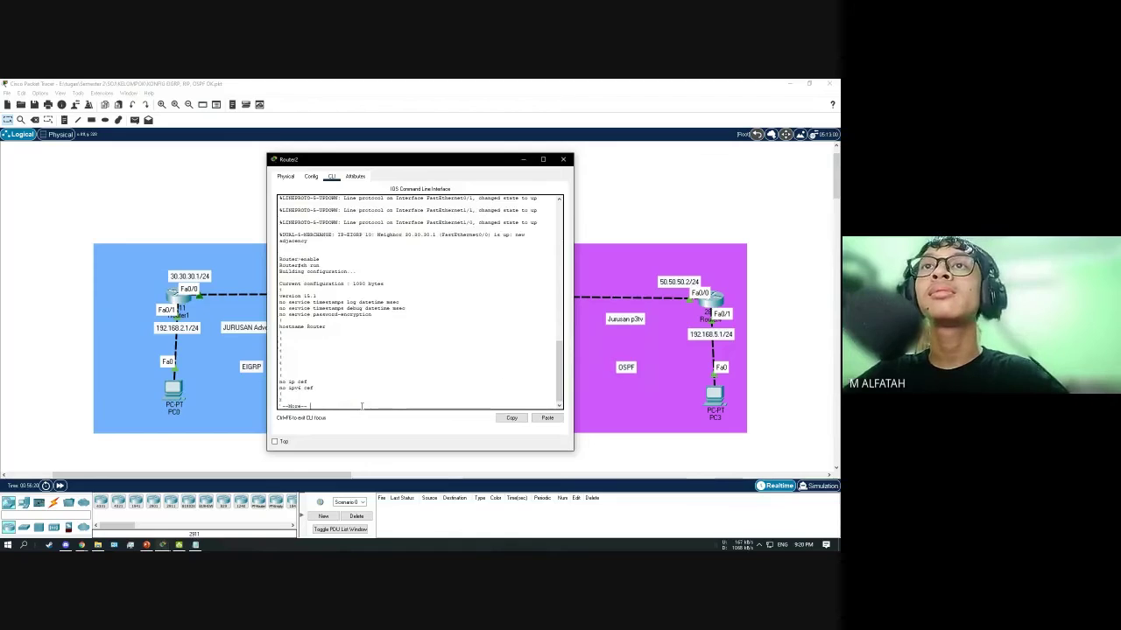
pyautogui.press('space')
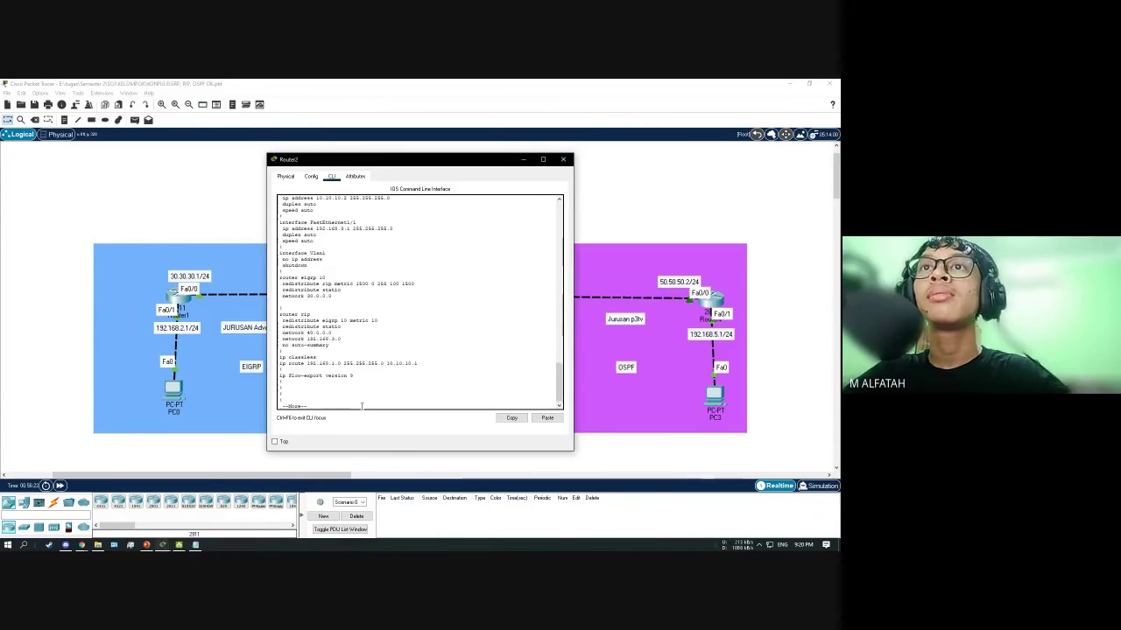
pyautogui.press('space')
# Examine Router2's interface addresses and its router eigrp 10 and router rip sections beside the topology, and close the router
pyautogui.scroll(3, 385, 367)
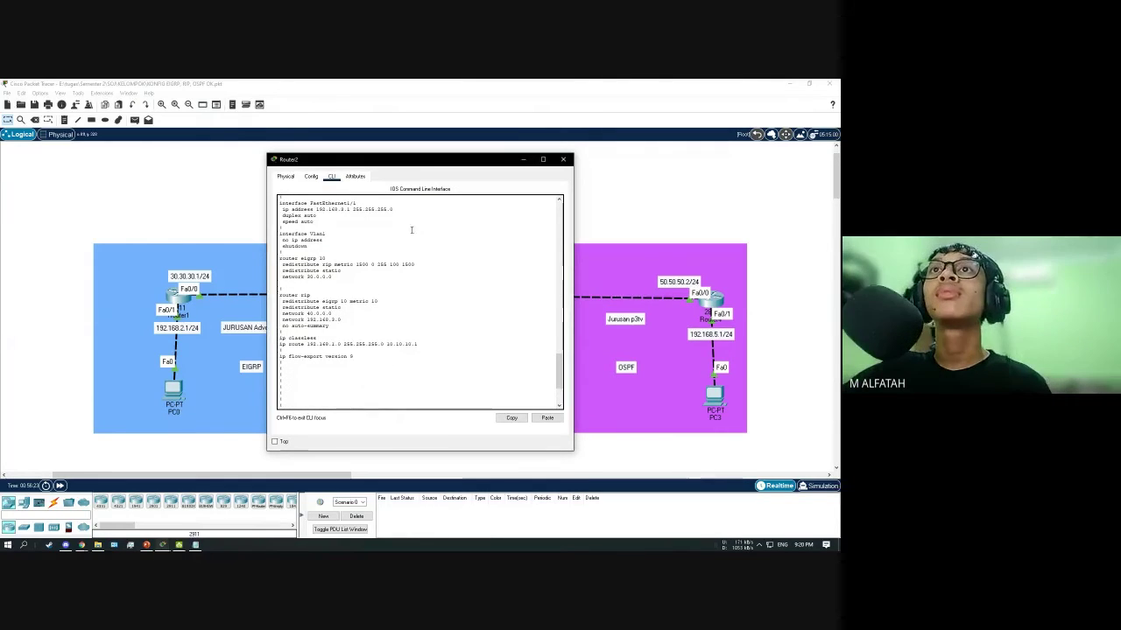
pyautogui.moveTo(437, 164); pyautogui.dragTo(552, 164)
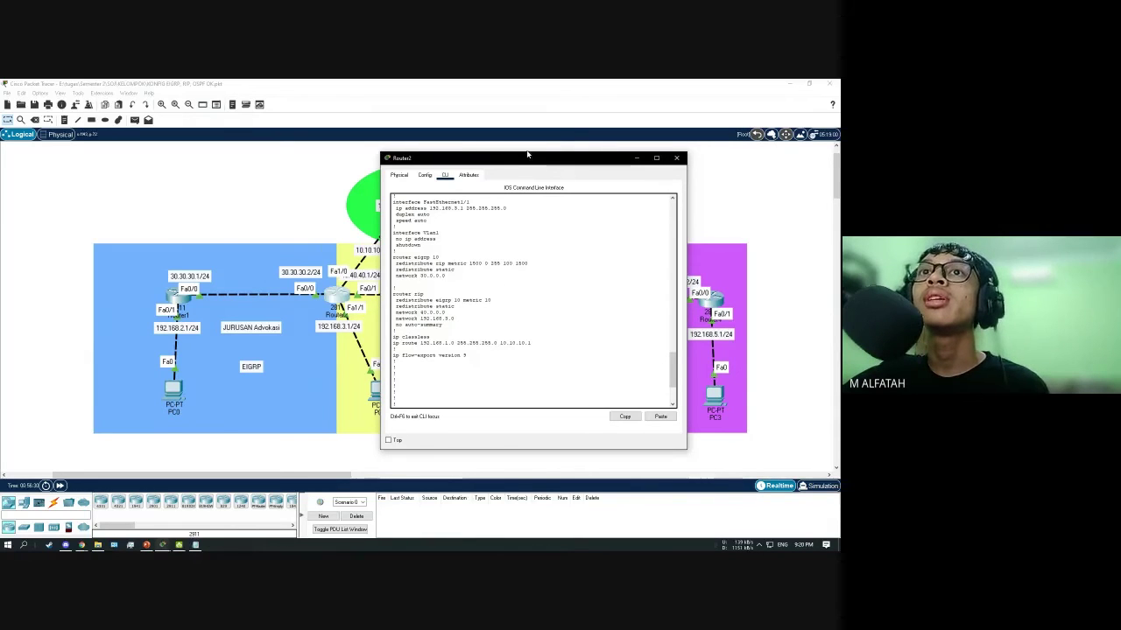
pyautogui.moveTo(527, 160); pyautogui.dragTo(555, 148)
pyautogui.scroll(7, 522, 282)
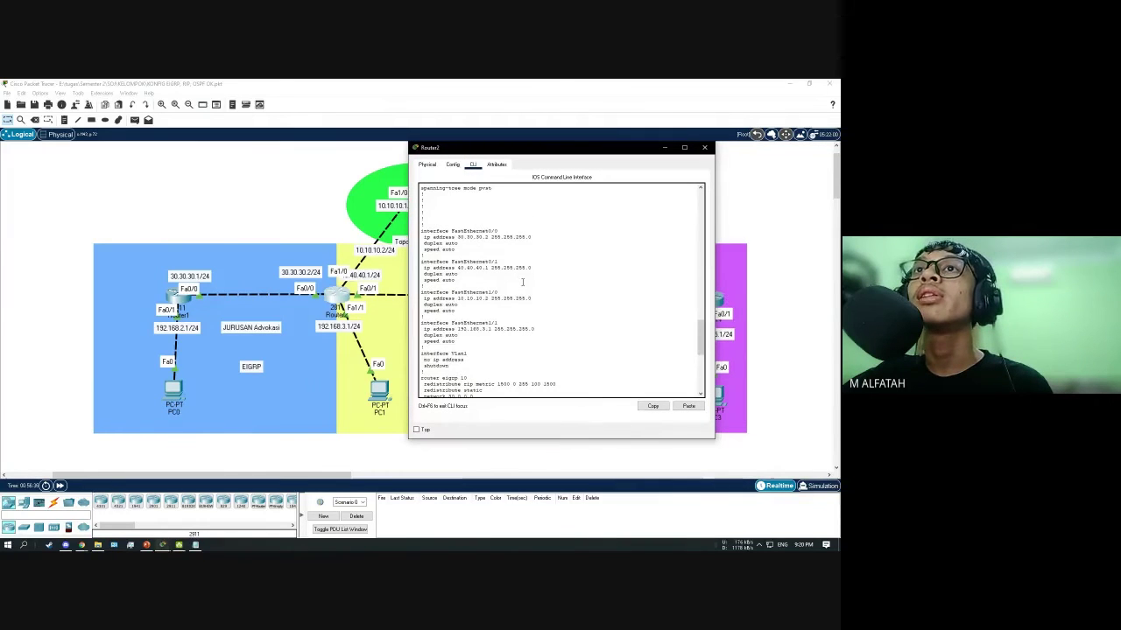
pyautogui.scroll(-6, 523, 282)
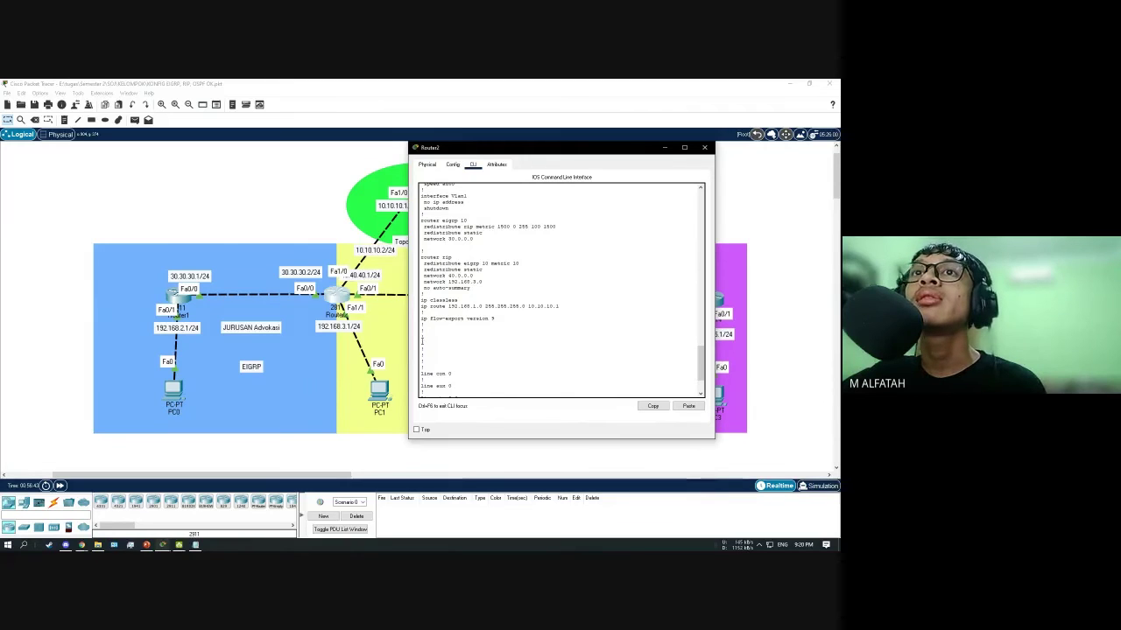
pyautogui.moveTo(550, 155); pyautogui.dragTo(610, 157)
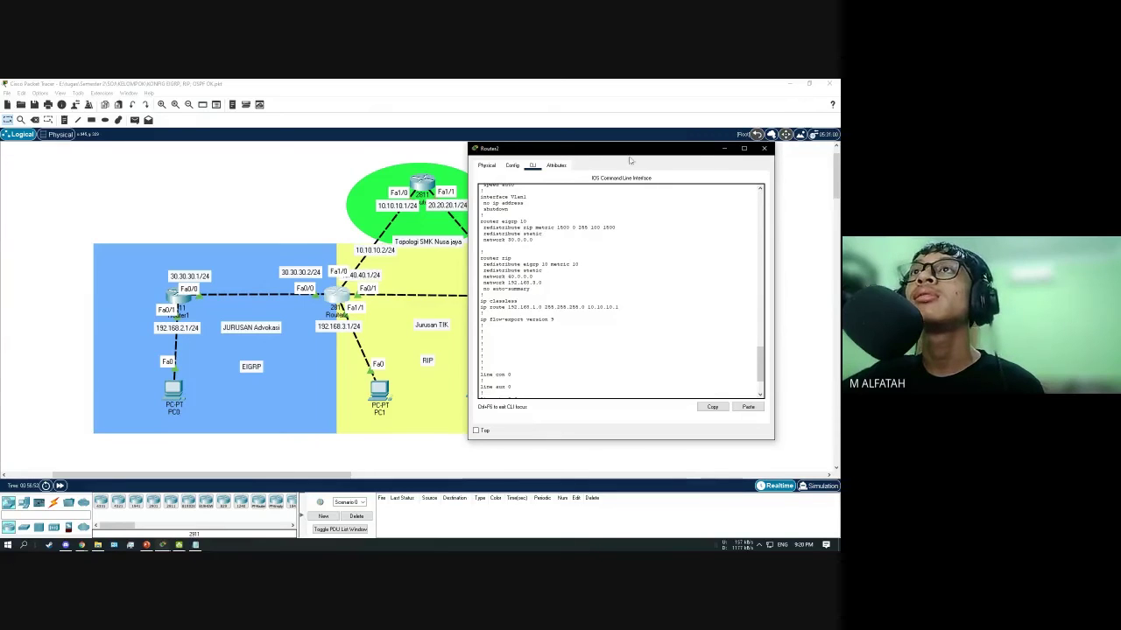
pyautogui.moveTo(630, 160); pyautogui.dragTo(711, 162)
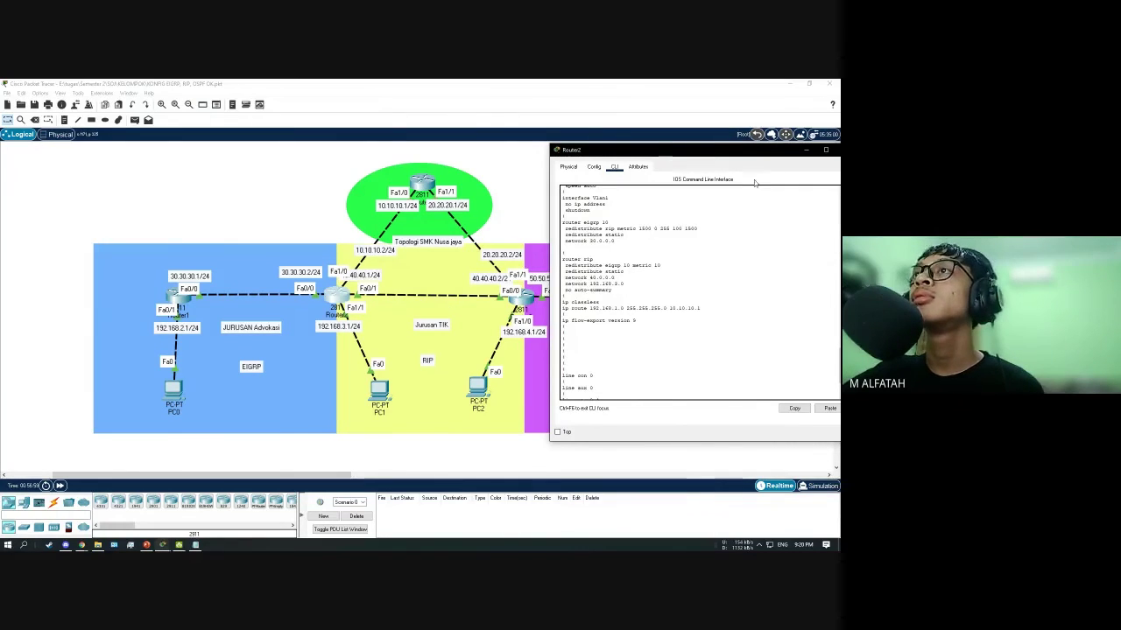
pyautogui.moveTo(692, 150); pyautogui.dragTo(612, 147)
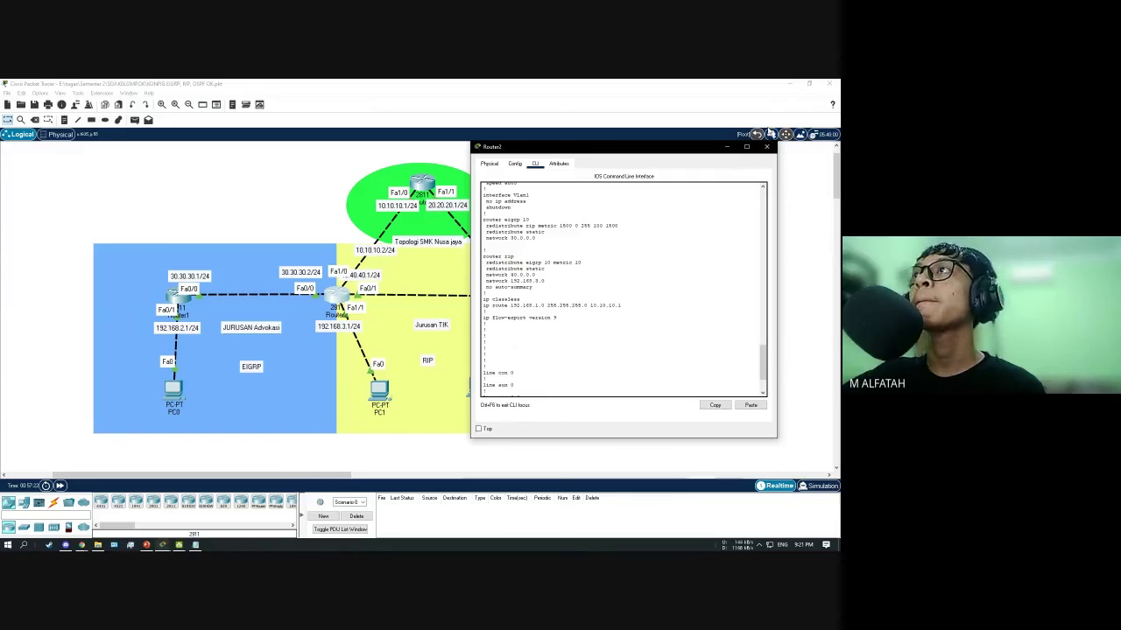
pyautogui.click(767, 146)
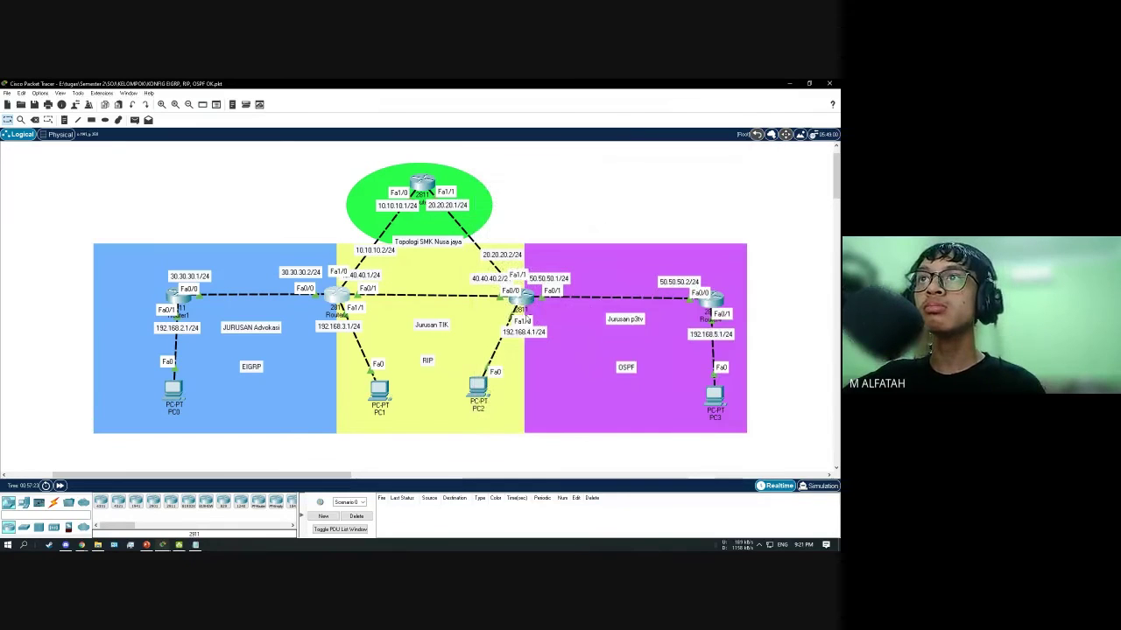
# Open Router3, which joins the RIP and OSPF areas
pyautogui.click(524, 300)
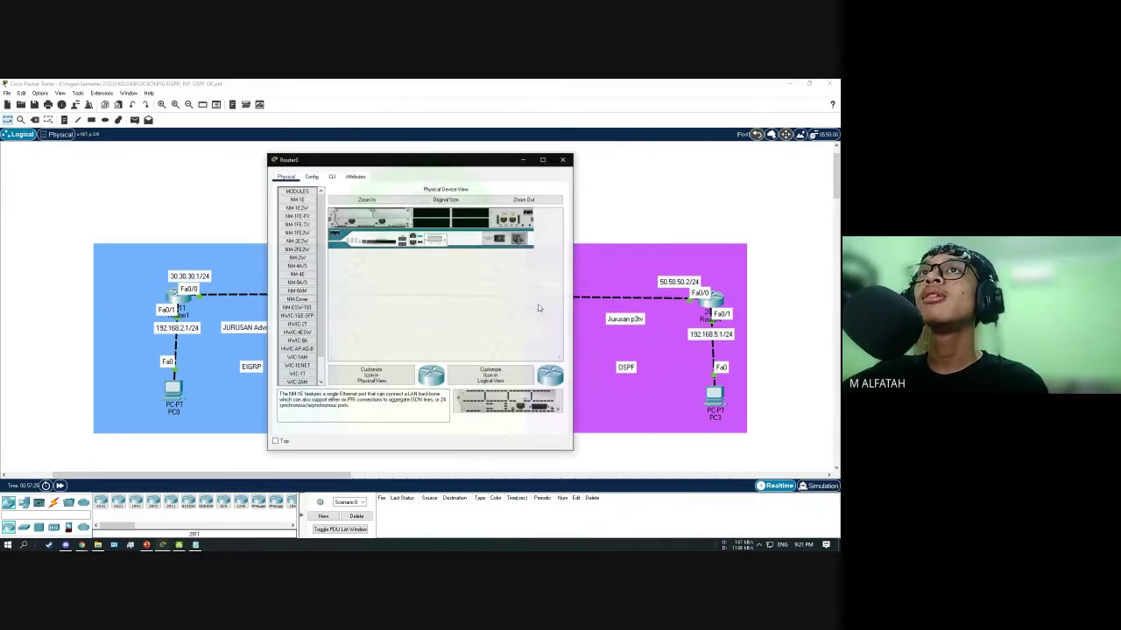
pyautogui.moveTo(403, 164); pyautogui.dragTo(162, 141)
pyautogui.click(522, 192)
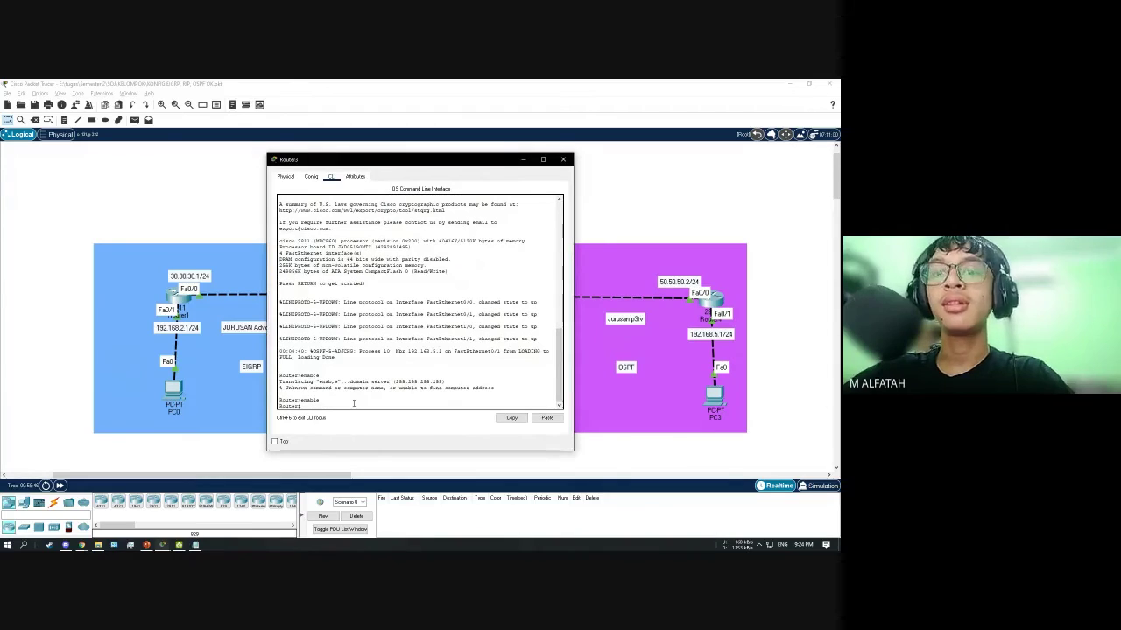
# Display Router3's complete running configuration with sh run, paging through to the end of the output
pyautogui.write('h run')
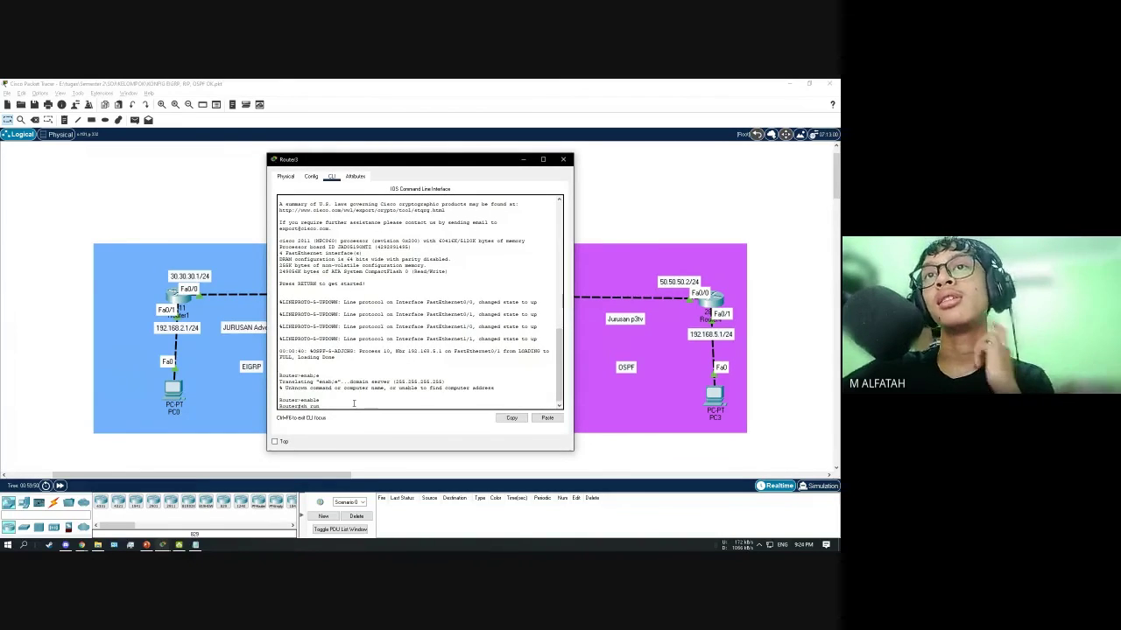
pyautogui.press('Return')
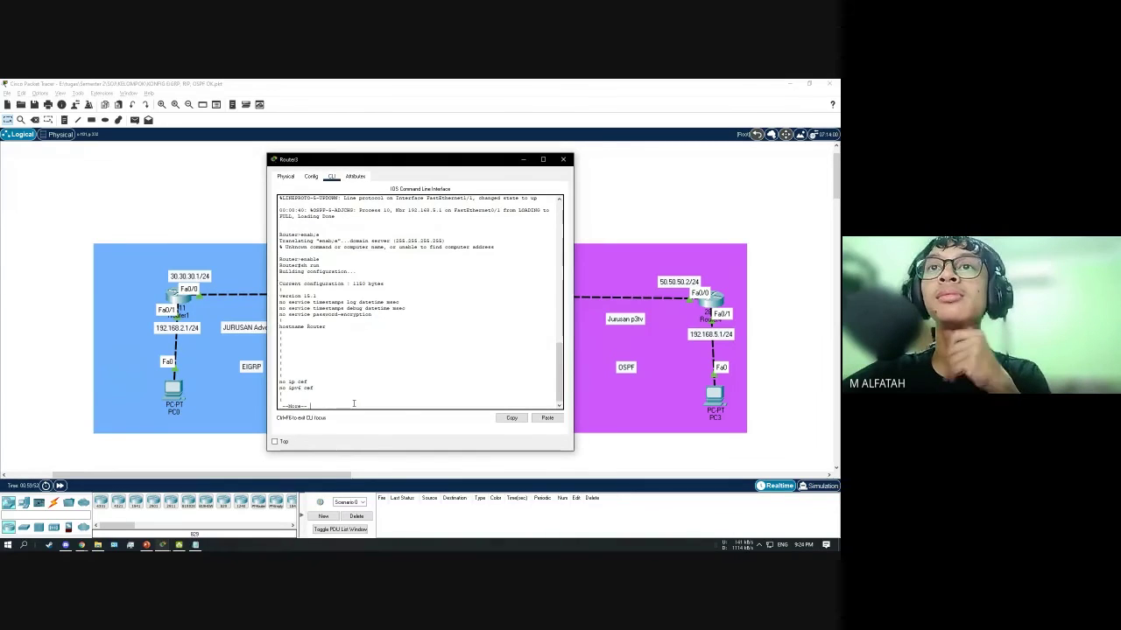
pyautogui.press('space')
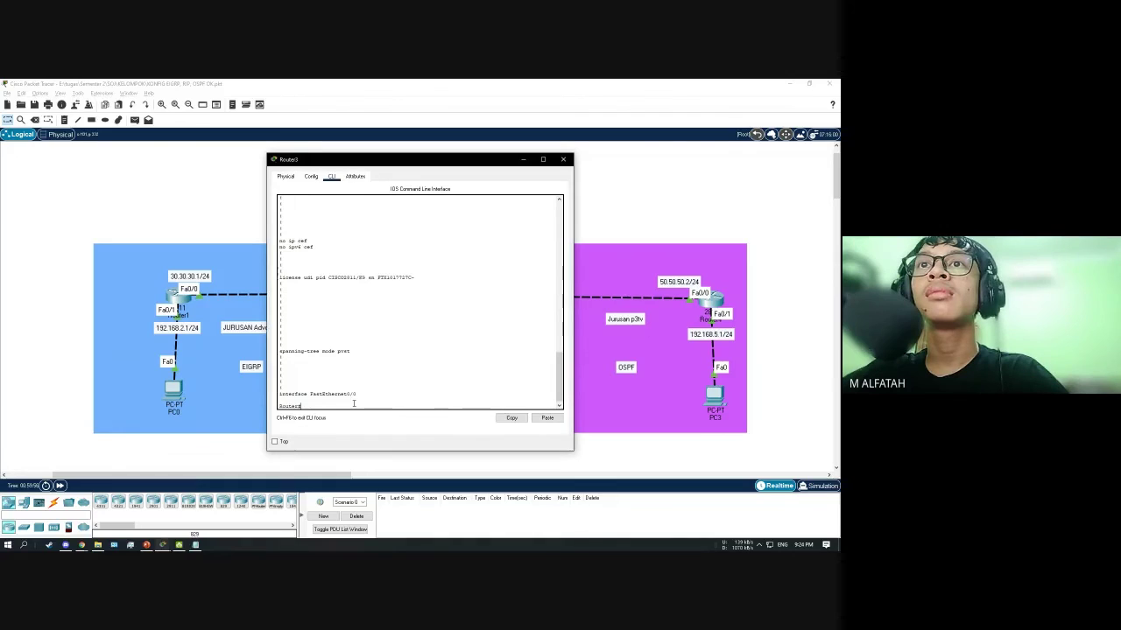
pyautogui.press('Return')
pyautogui.write('sh run')
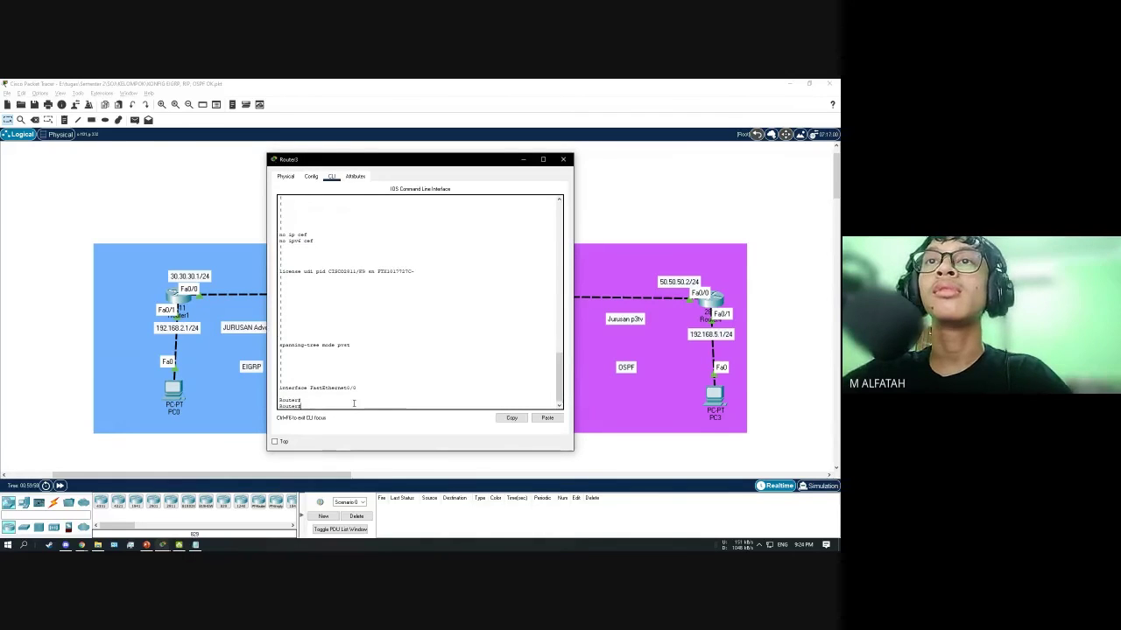
pyautogui.press('Return')
pyautogui.press('space')
pyautogui.press('space')
pyautogui.press('space')
pyautogui.press('space')
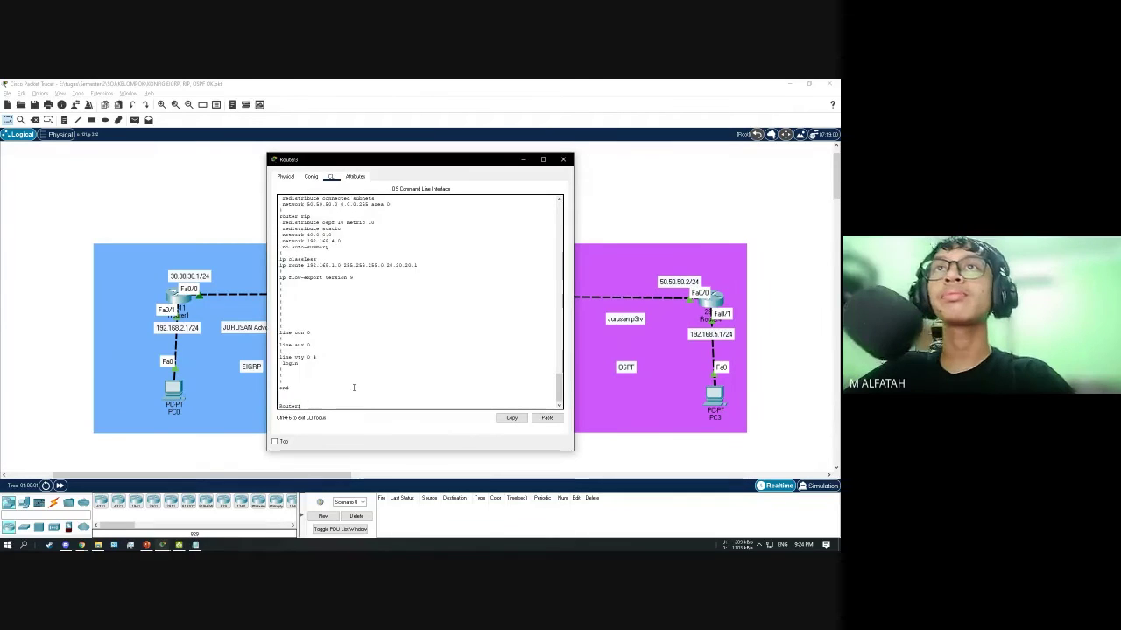
# Examine Router3's router ospf 10 and router rip sections beside the topology, highlighting the redistribute rip subnets line, and close the router
pyautogui.scroll(3, 354, 385)
pyautogui.moveTo(455, 160); pyautogui.dragTo(312, 172)
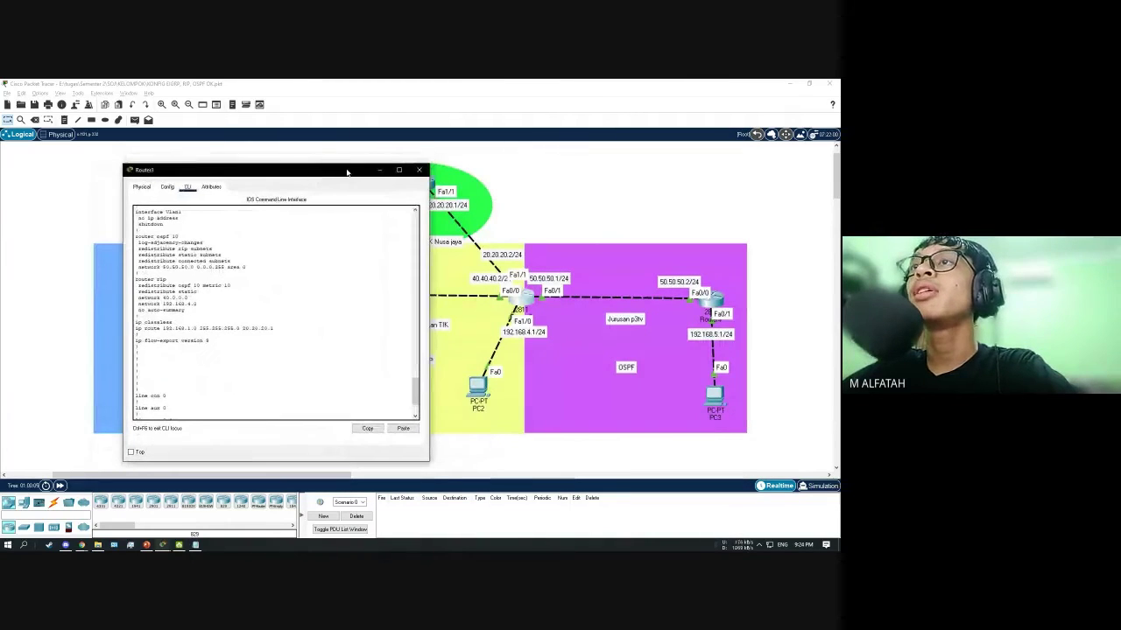
pyautogui.scroll(2, 298, 276)
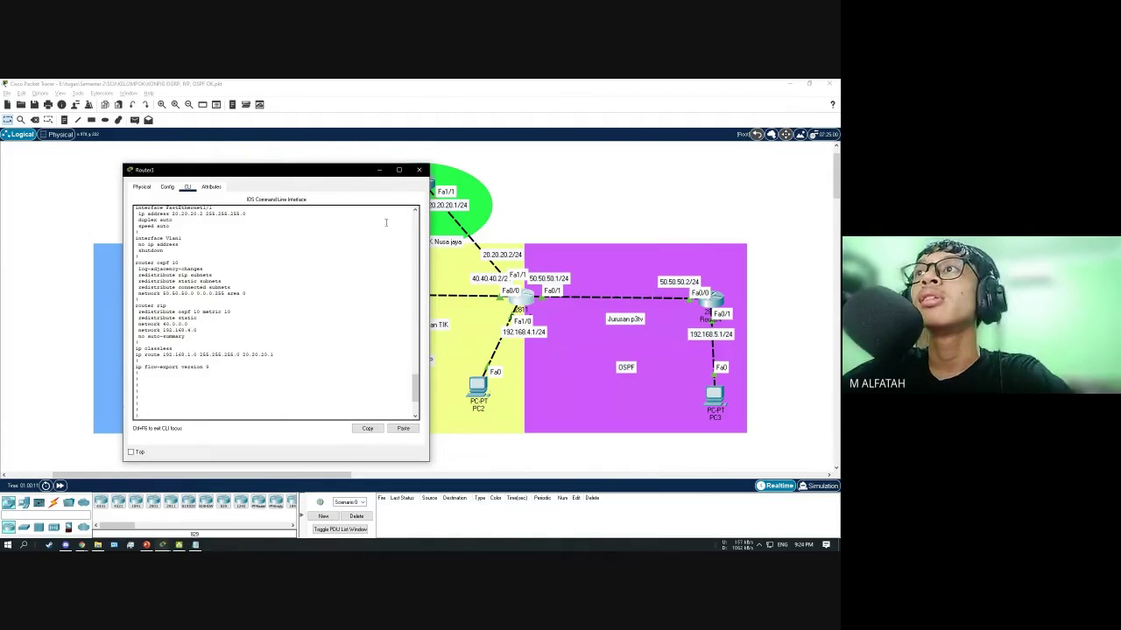
pyautogui.moveTo(319, 175); pyautogui.dragTo(300, 177)
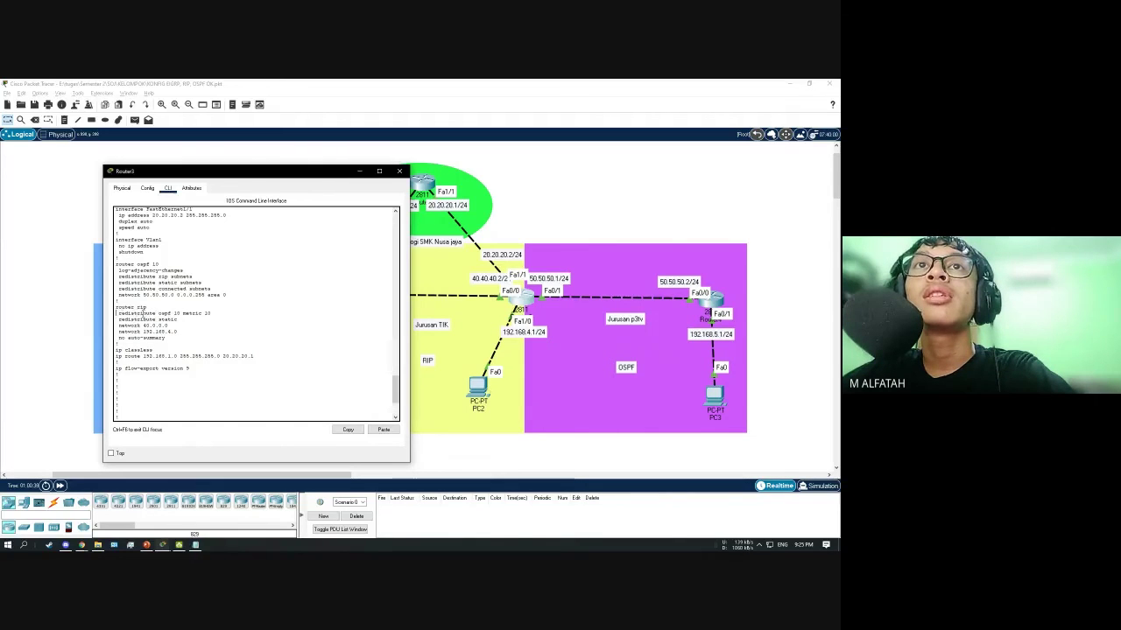
pyautogui.moveTo(120, 313); pyautogui.dragTo(210, 313)
pyautogui.moveTo(117, 277); pyautogui.dragTo(194, 277)
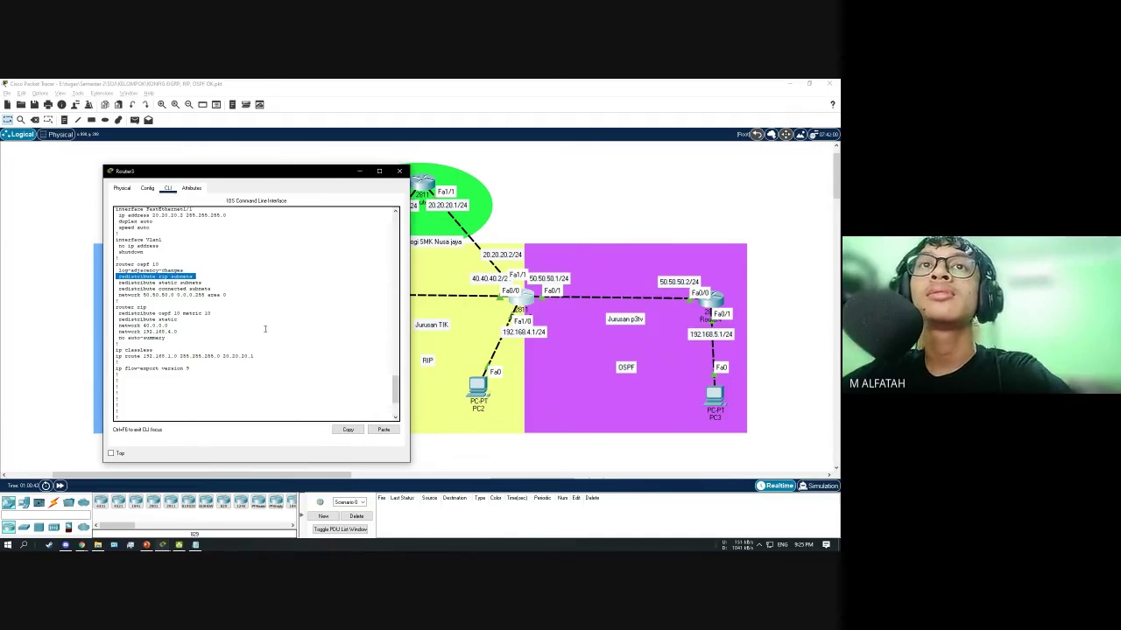
pyautogui.click(397, 174)
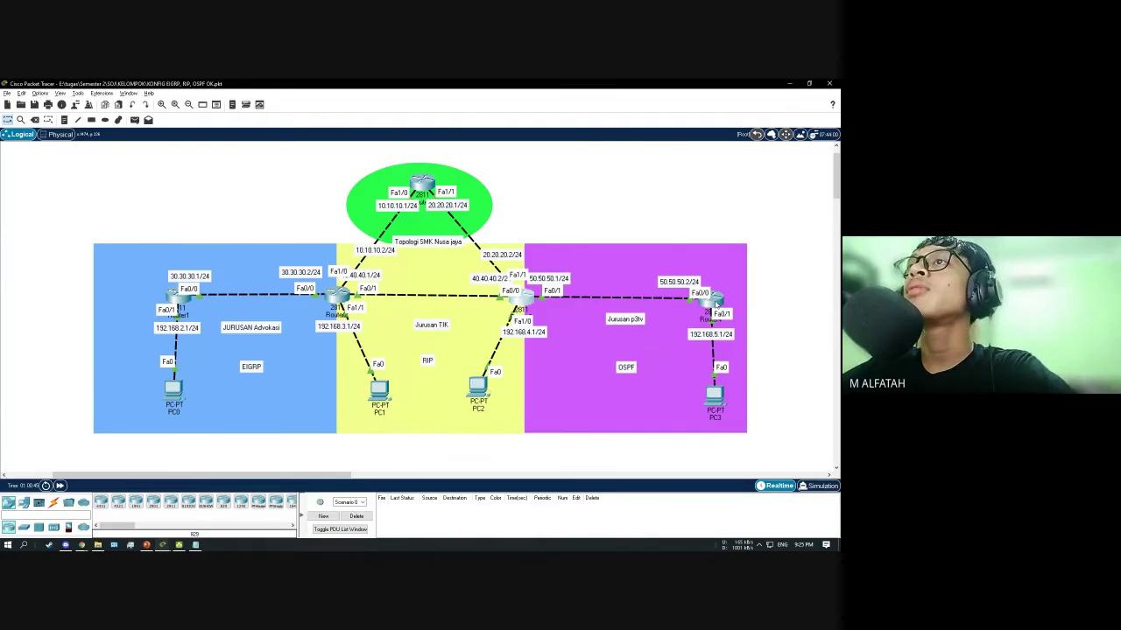
pyautogui.click(714, 297)
pyautogui.moveTo(457, 165); pyautogui.dragTo(332, 165)
pyautogui.click(439, 159)
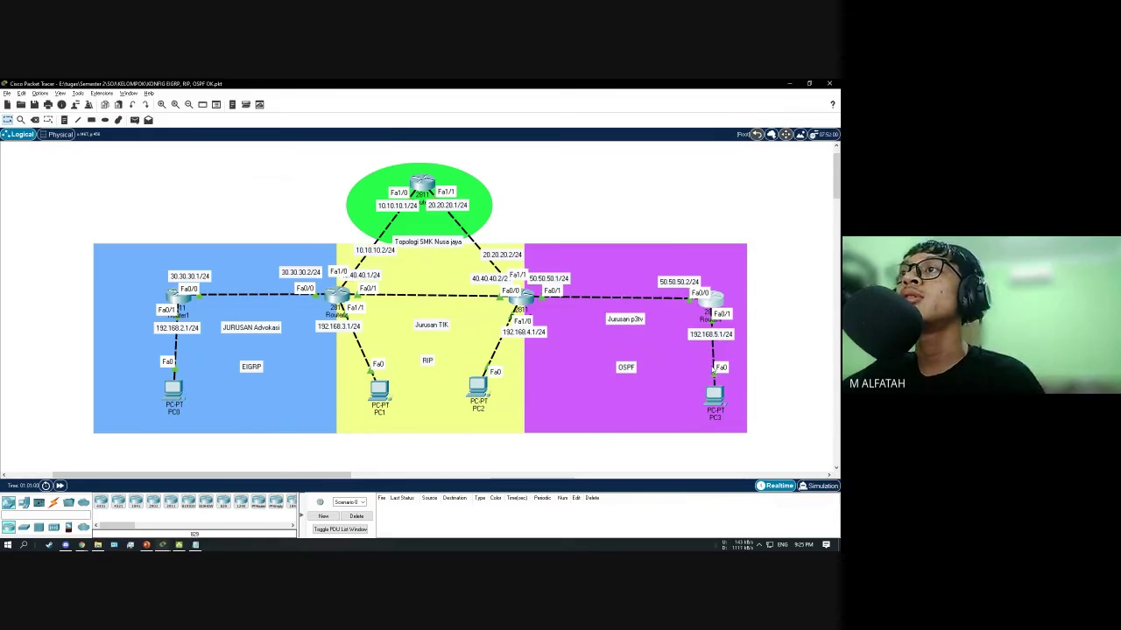
# Open Router4's command line in the OSPF area and enter privileged mode with enable
pyautogui.click(713, 300)
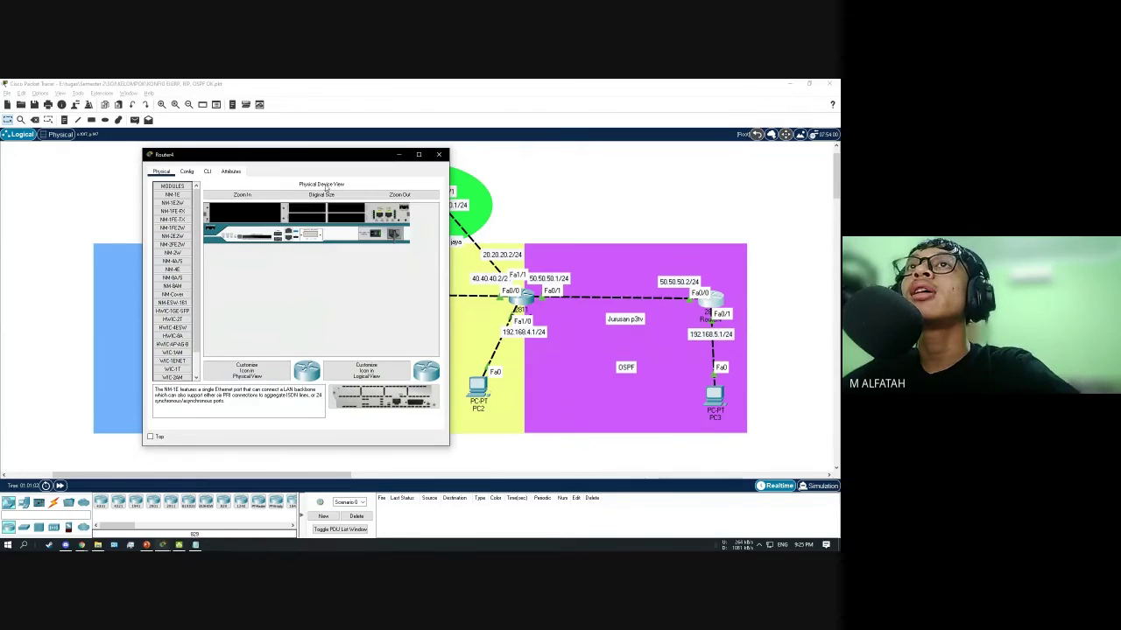
pyautogui.click(187, 172)
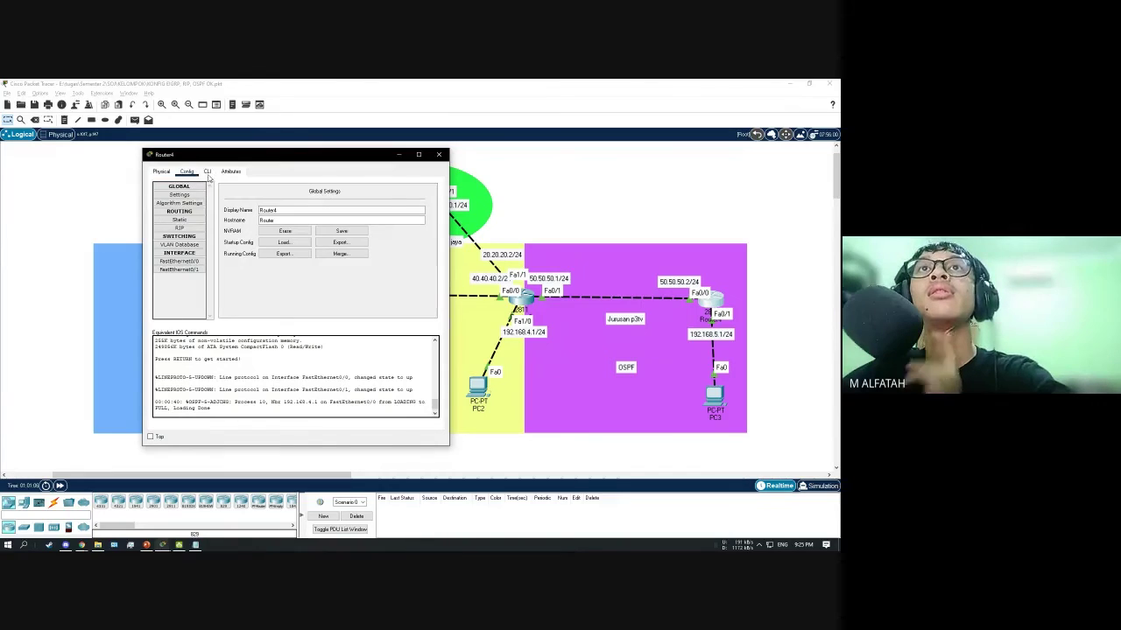
pyautogui.click(207, 172)
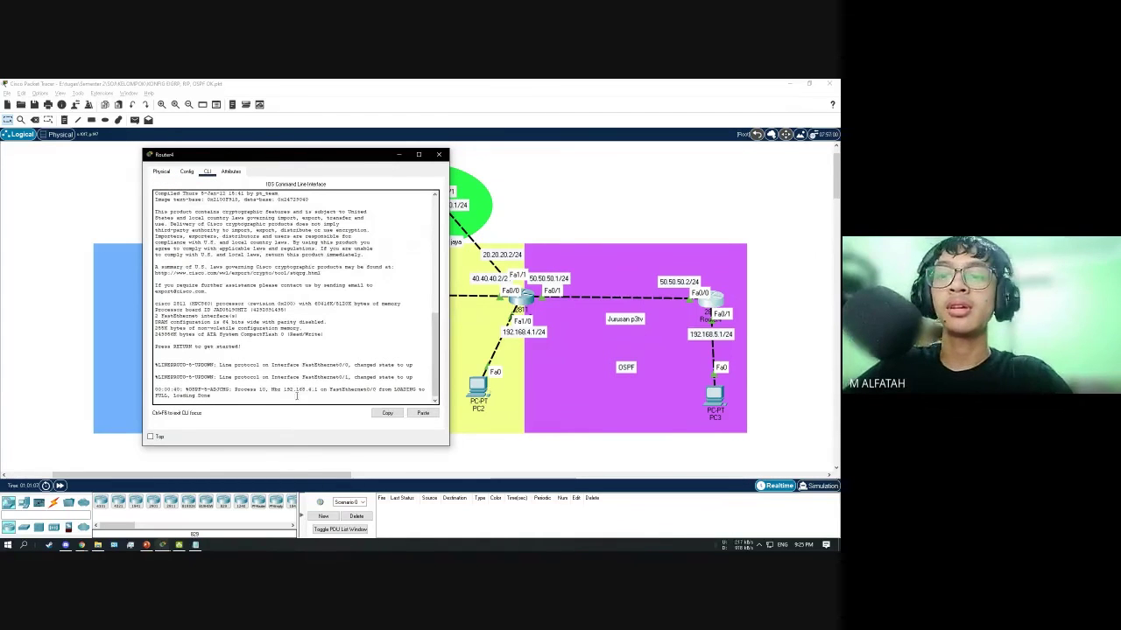
pyautogui.press('Return')
pyautogui.write('enabl')
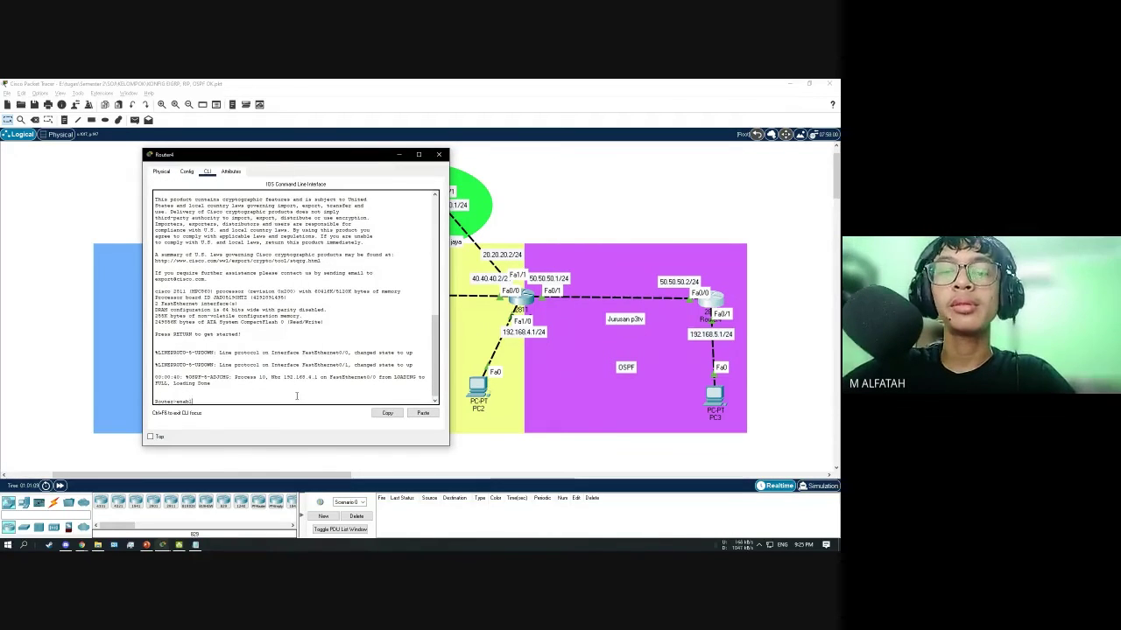
pyautogui.write('e')
pyautogui.press('Return')
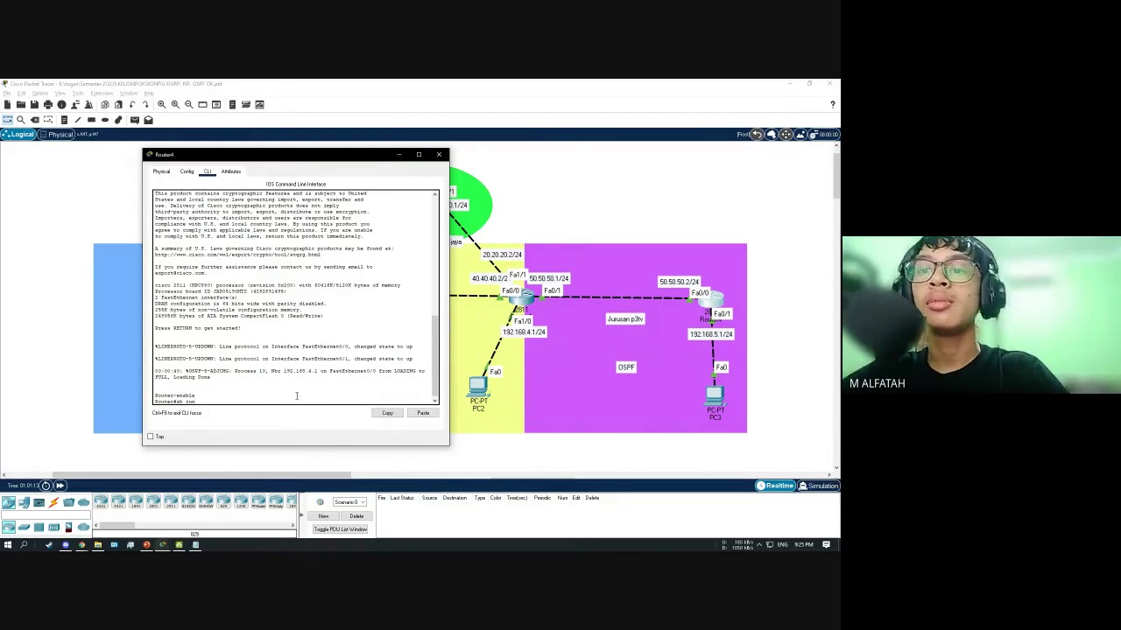
# Display Router4's complete running configuration with sh run
pyautogui.write('sh run')
pyautogui.press('Return')
pyautogui.press('space')
pyautogui.press('space')
pyautogui.press('space')
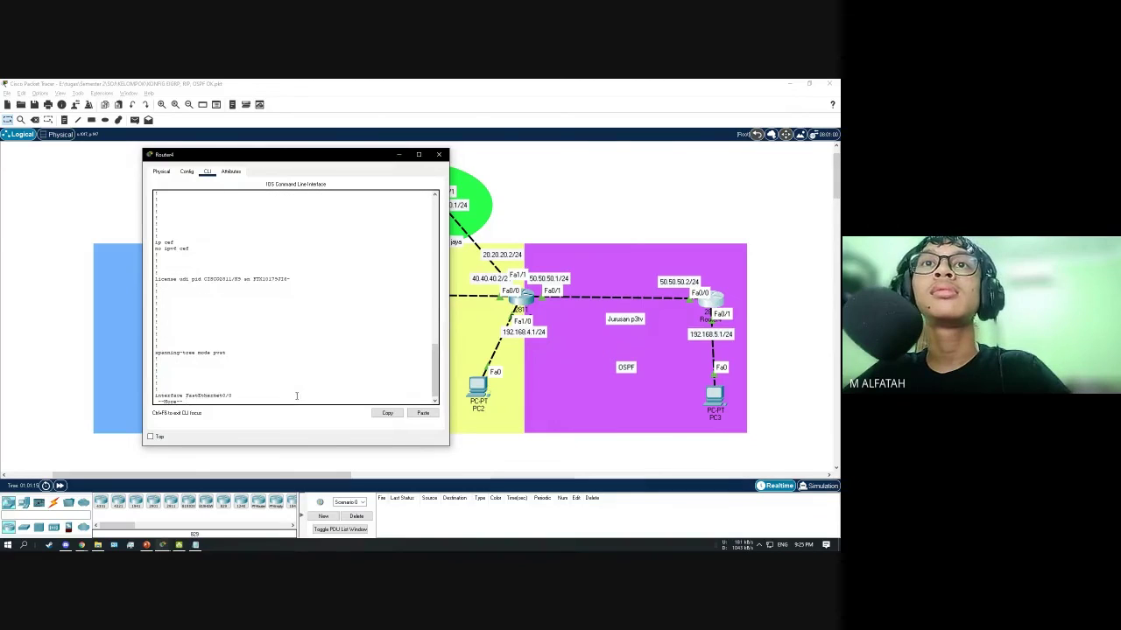
# Examine Router4's FastEthernet interface addresses and its router ospf 10 section in the running configuration
pyautogui.scroll(1, 292, 369)
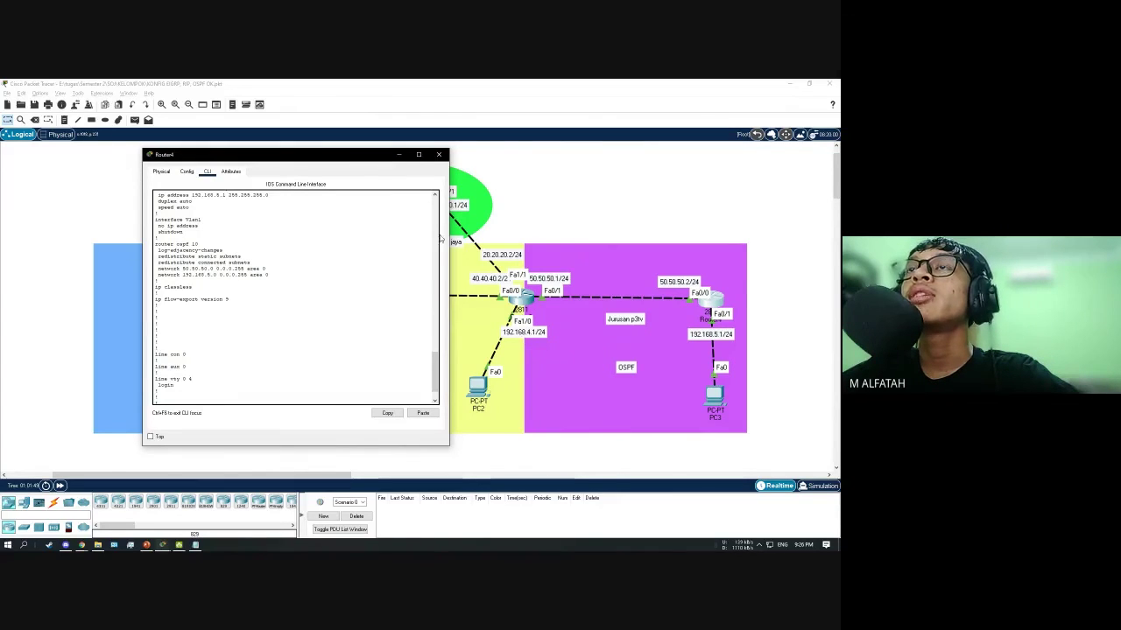
pyautogui.scroll(4, 301, 275)
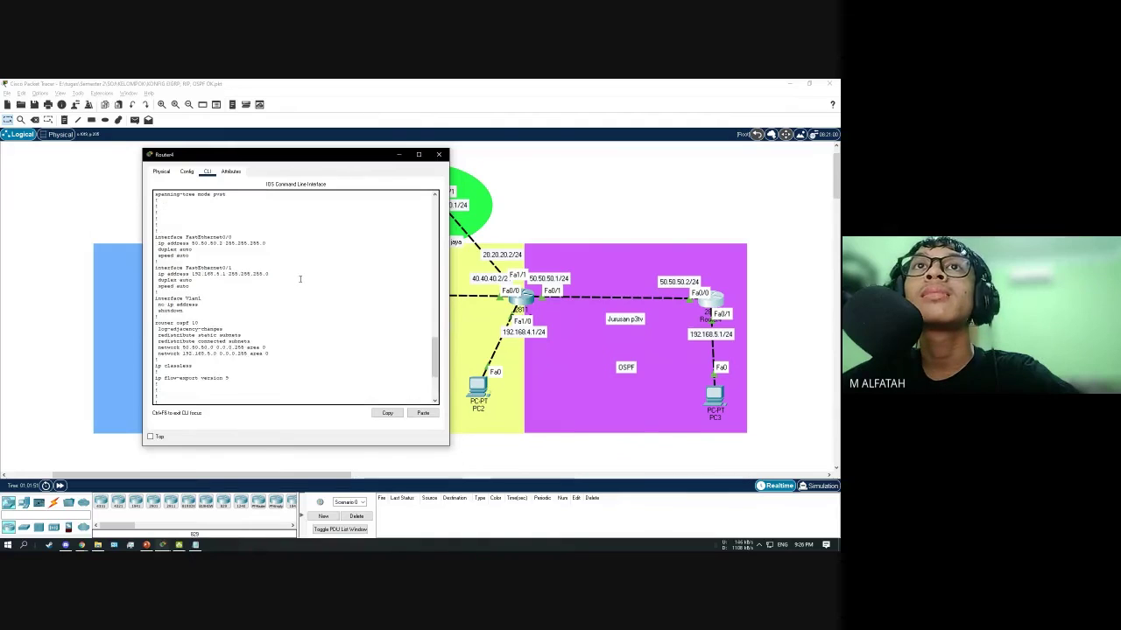
pyautogui.scroll(-3, 299, 278)
pyautogui.scroll(-2, 333, 263)
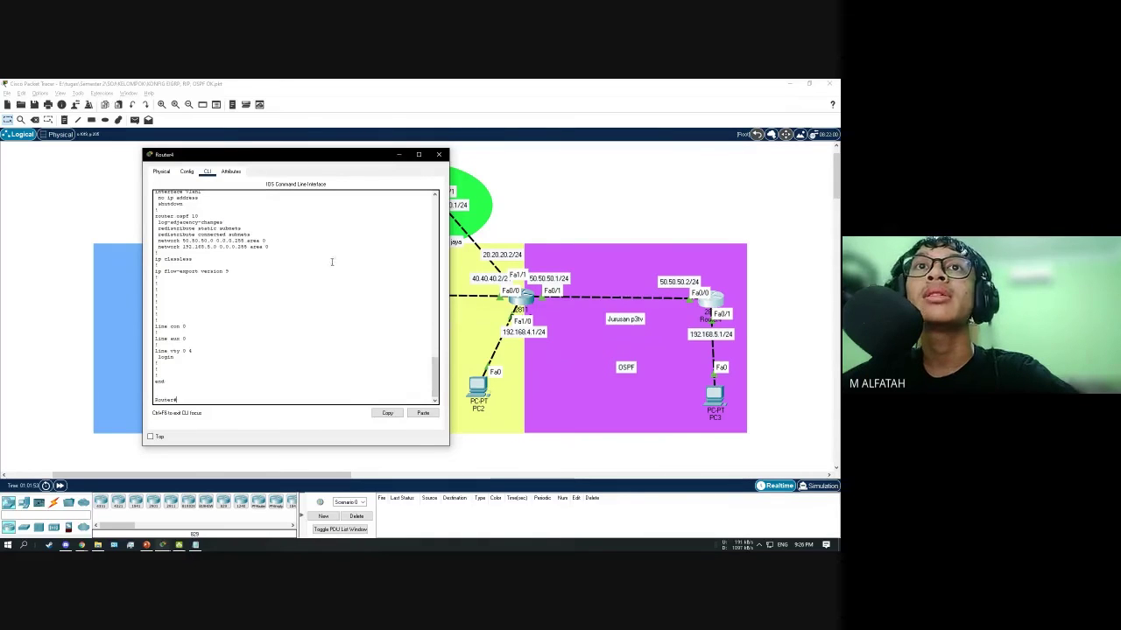
# Close Router4's window and send a simple PDU from PC0 in the EIGRP area to PC3 in the OSPF area
pyautogui.click(438, 154)
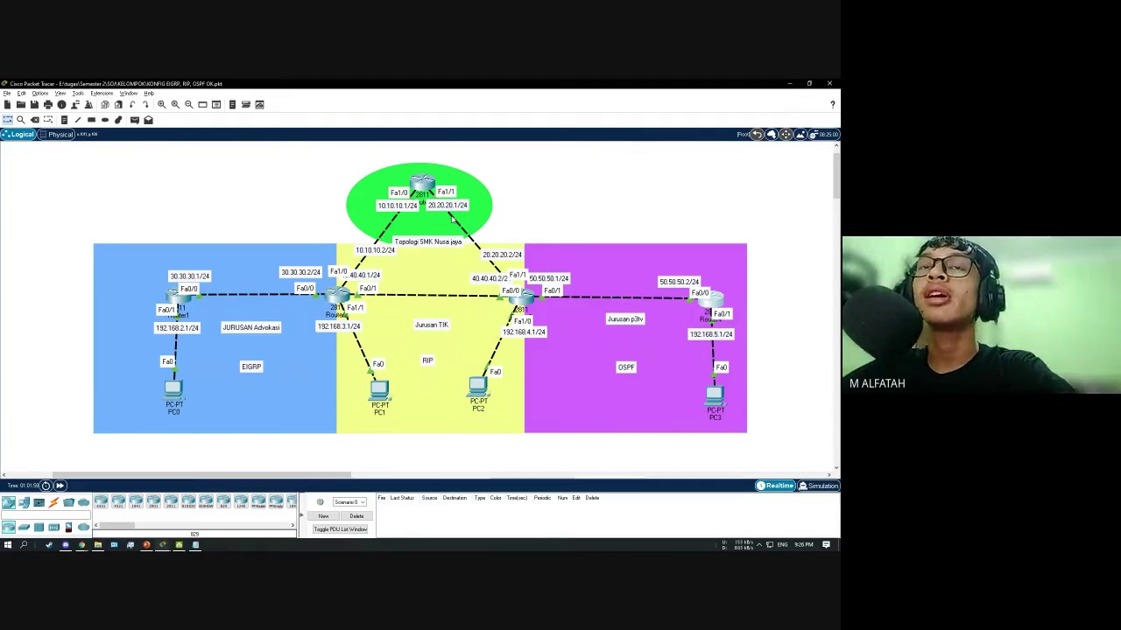
pyautogui.click(134, 120)
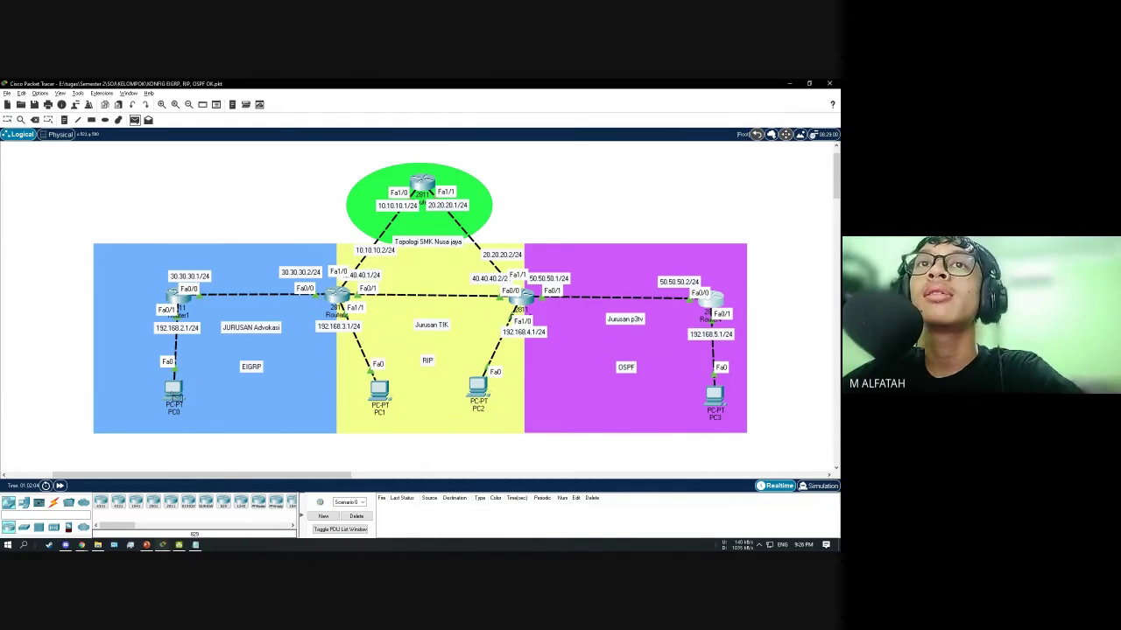
pyautogui.click(175, 396)
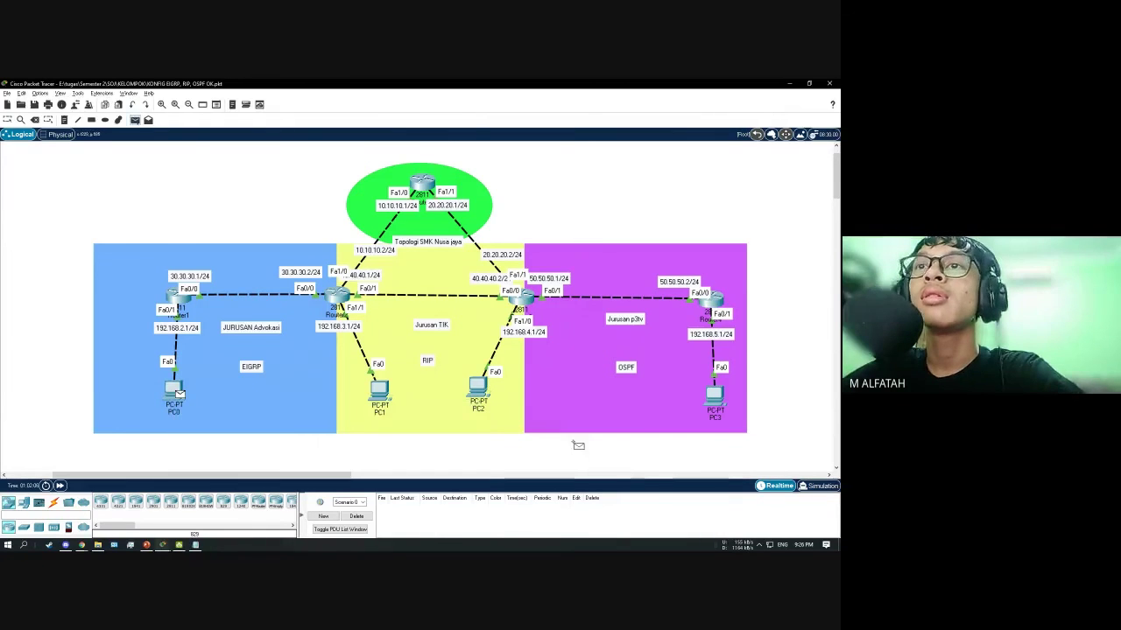
pyautogui.click(717, 399)
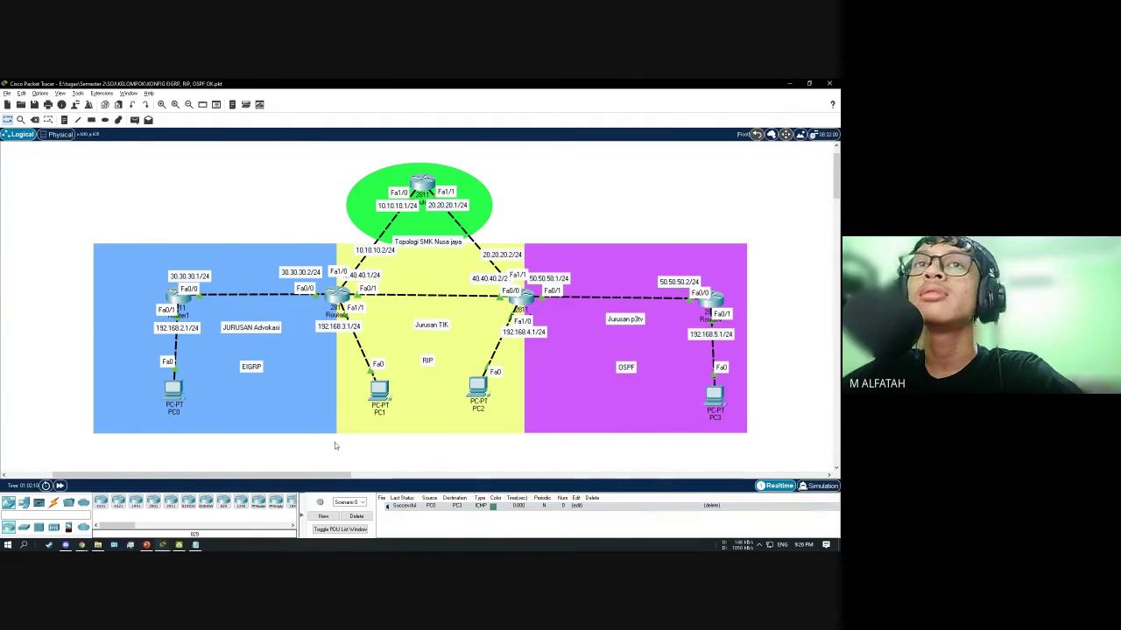
# Send simple PDUs from PC0 to PC1 and from PC0 to PC2 in the RIP area
pyautogui.click(134, 119)
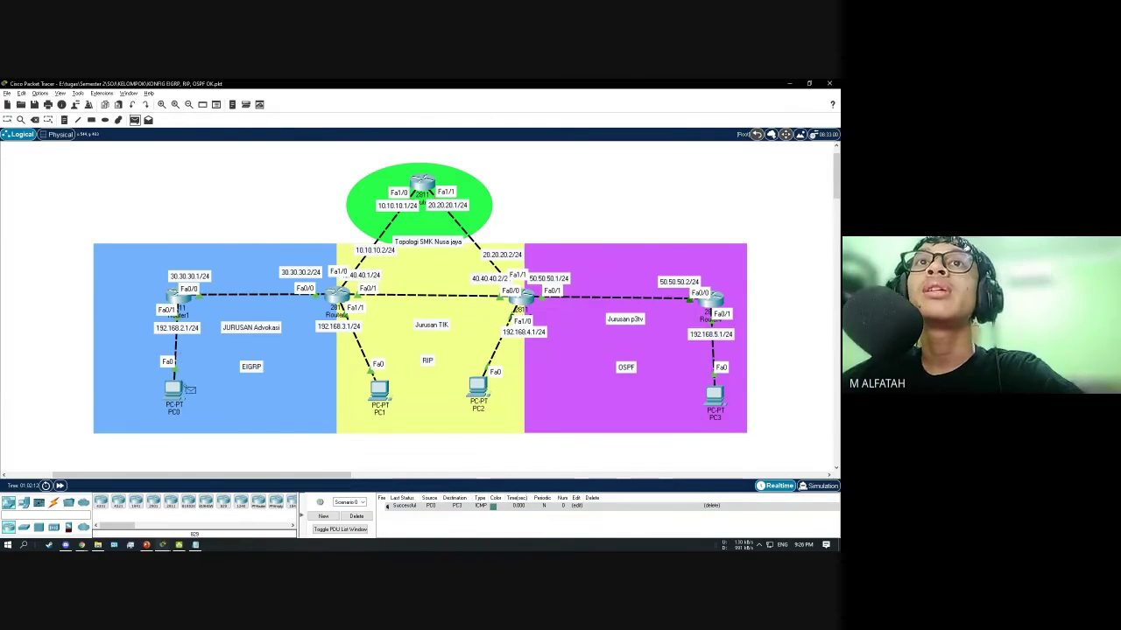
pyautogui.moveTo(178, 399)
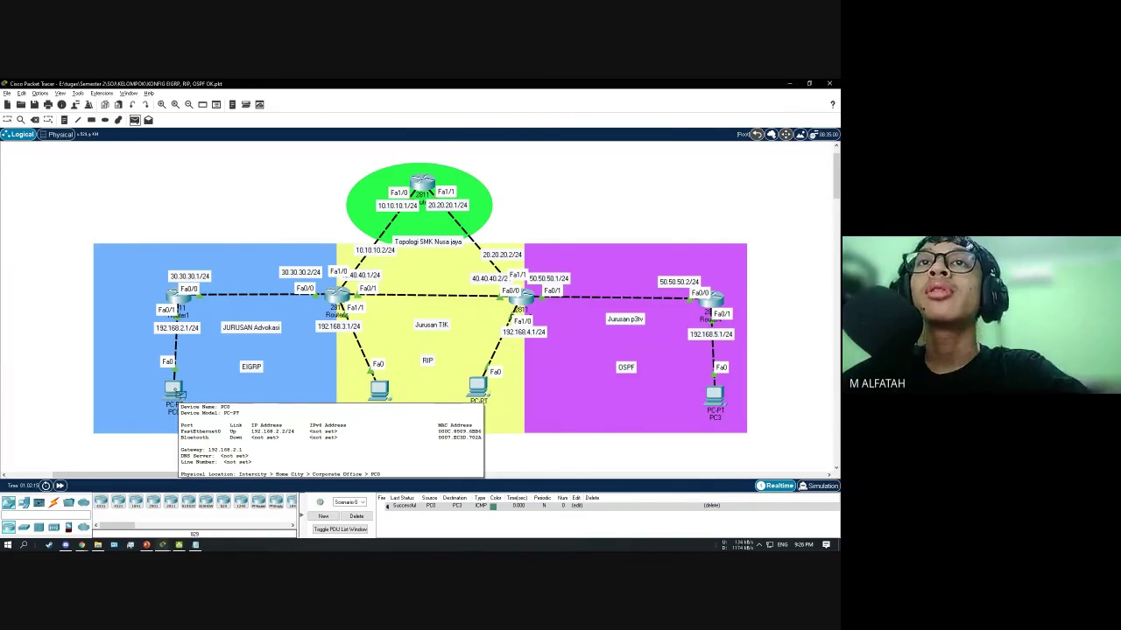
pyautogui.click(176, 393)
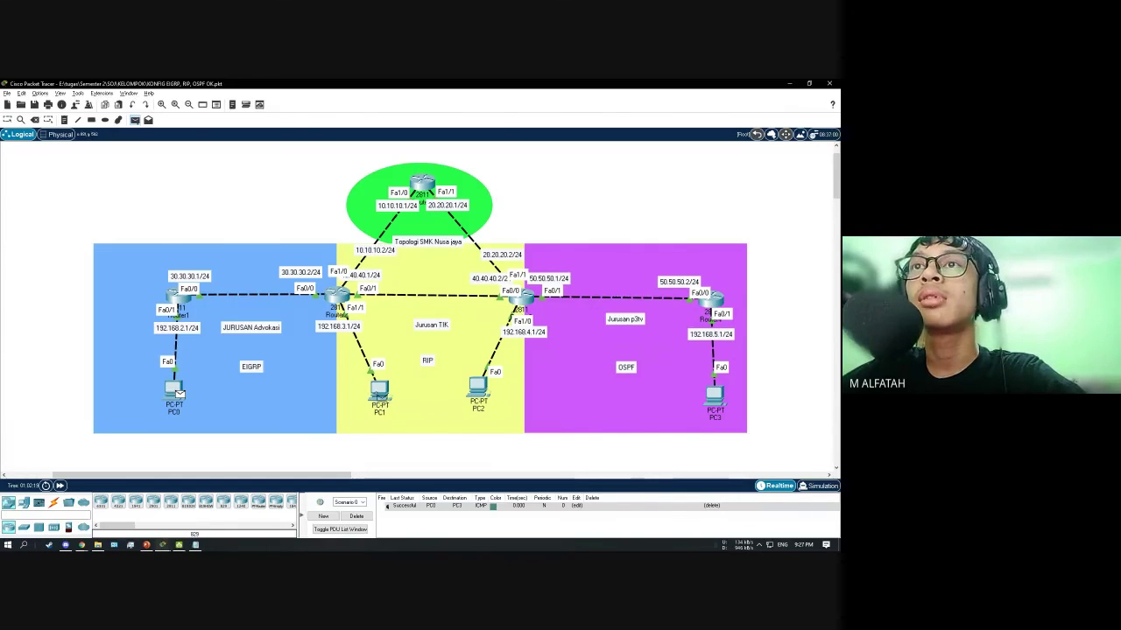
pyautogui.click(382, 394)
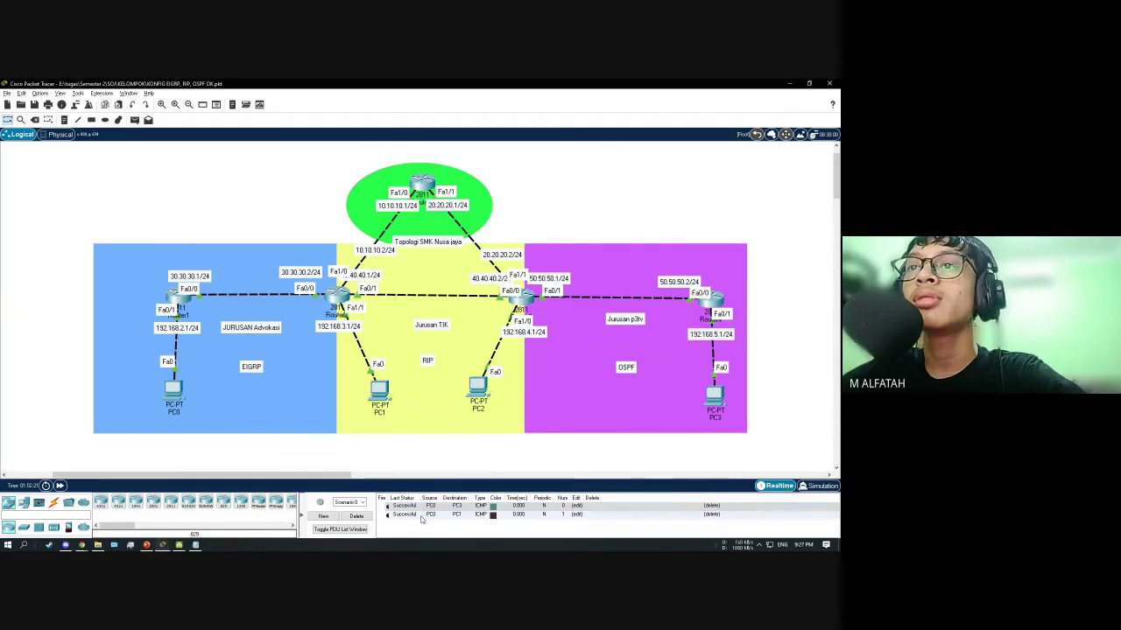
pyautogui.click(134, 120)
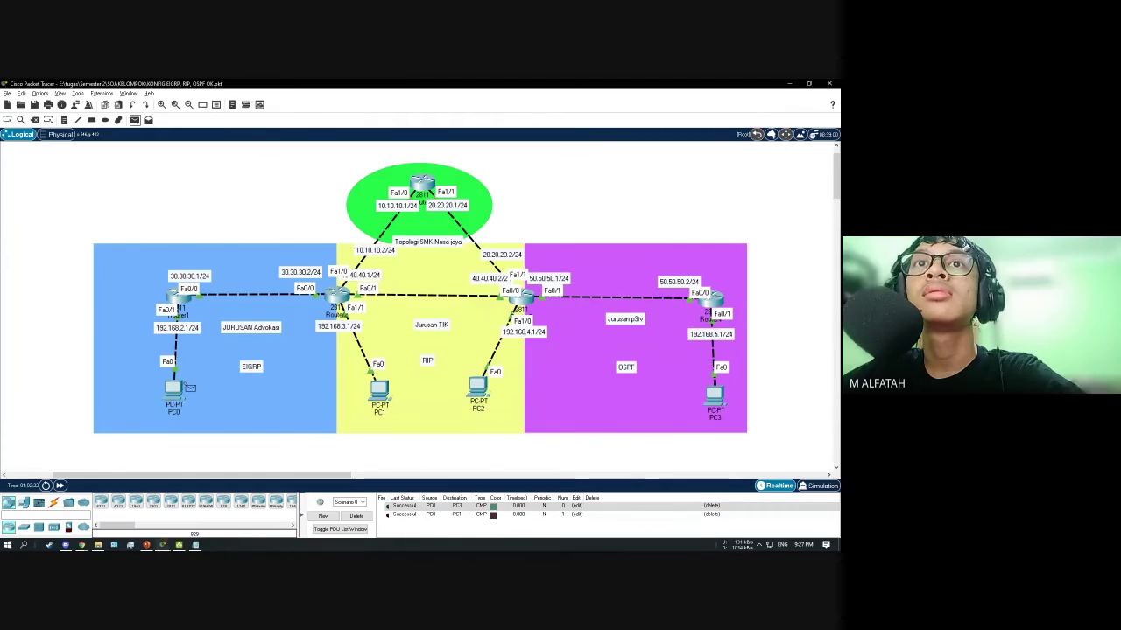
pyautogui.click(174, 392)
pyautogui.click(478, 387)
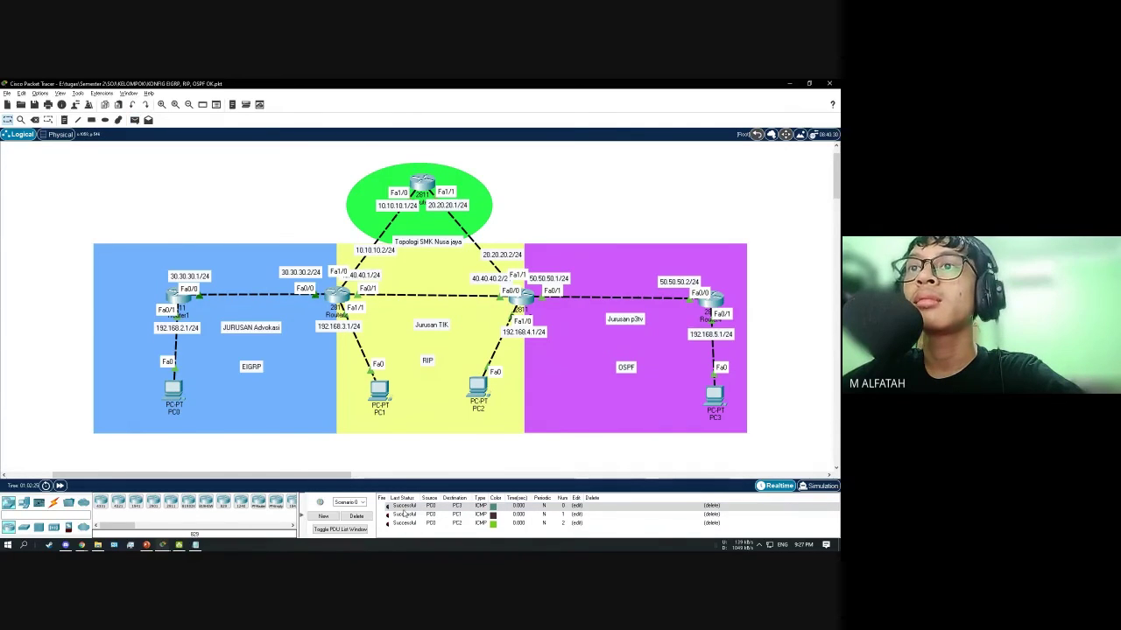
# Delete the current scenario's PDUs and send new simple PDUs from PC2 to PC0 and from PC2 to PC3
pyautogui.click(357, 516)
pyautogui.click(135, 120)
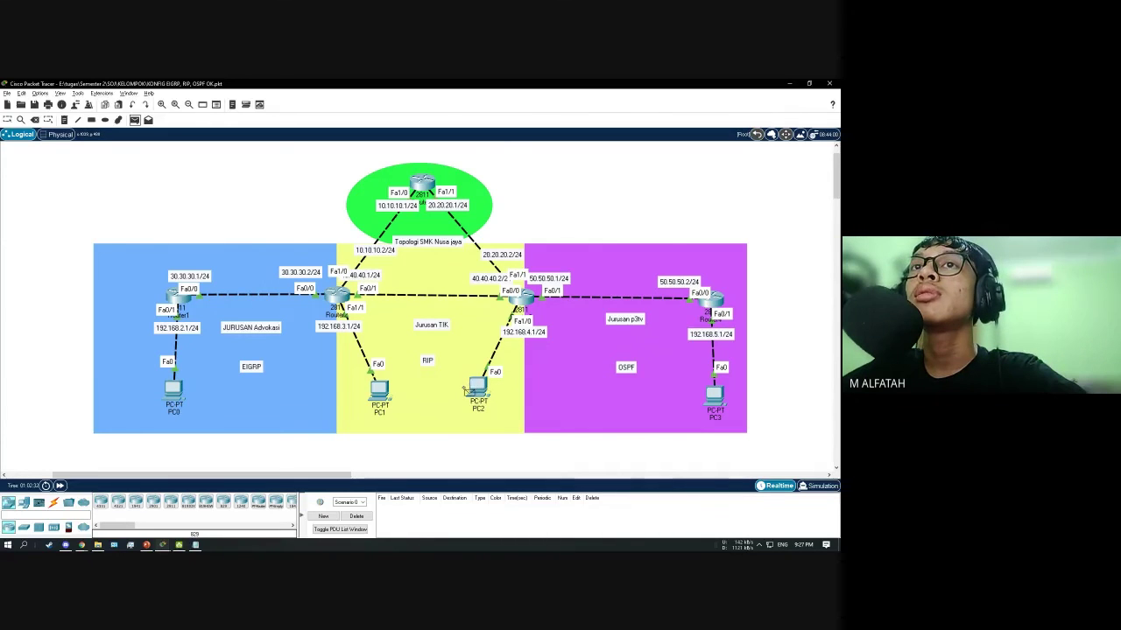
pyautogui.click(477, 390)
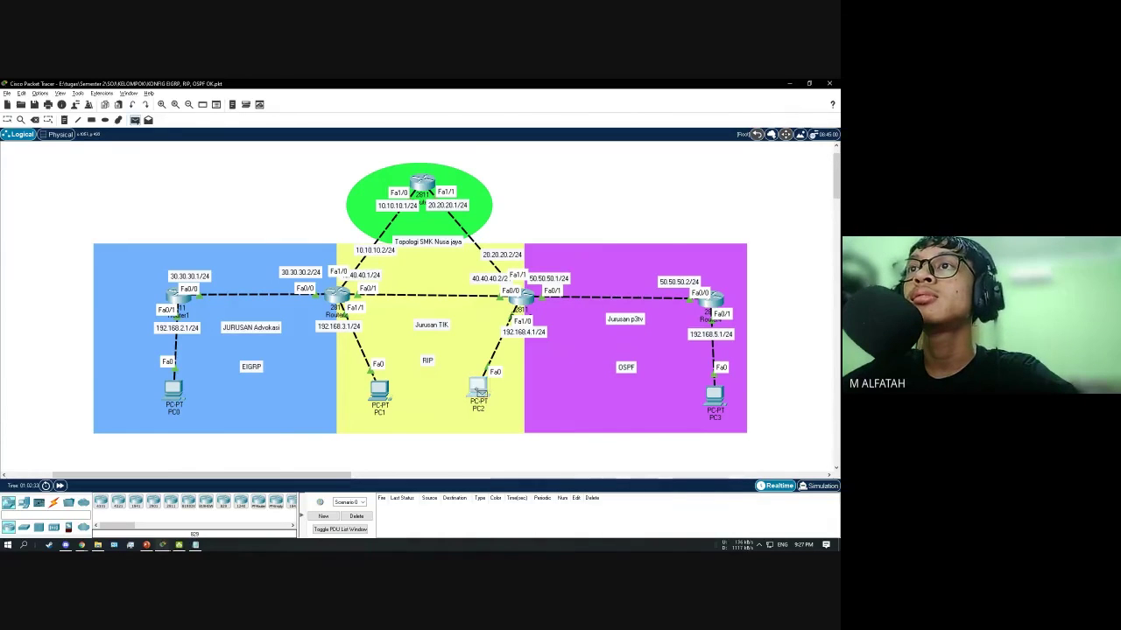
pyautogui.click(184, 396)
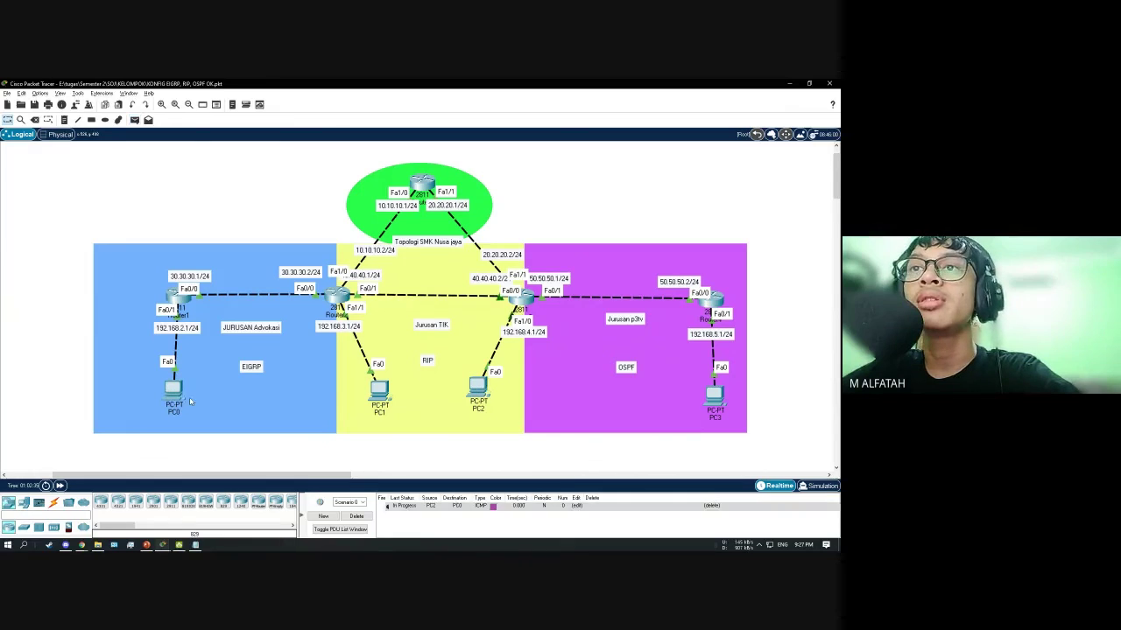
pyautogui.click(134, 120)
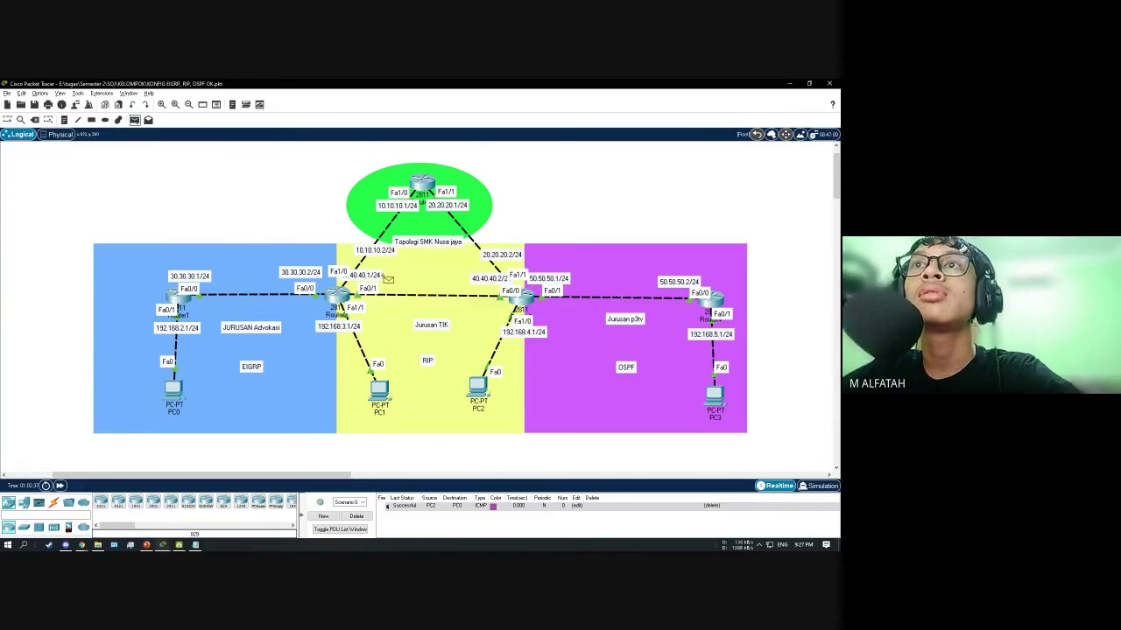
pyautogui.click(482, 390)
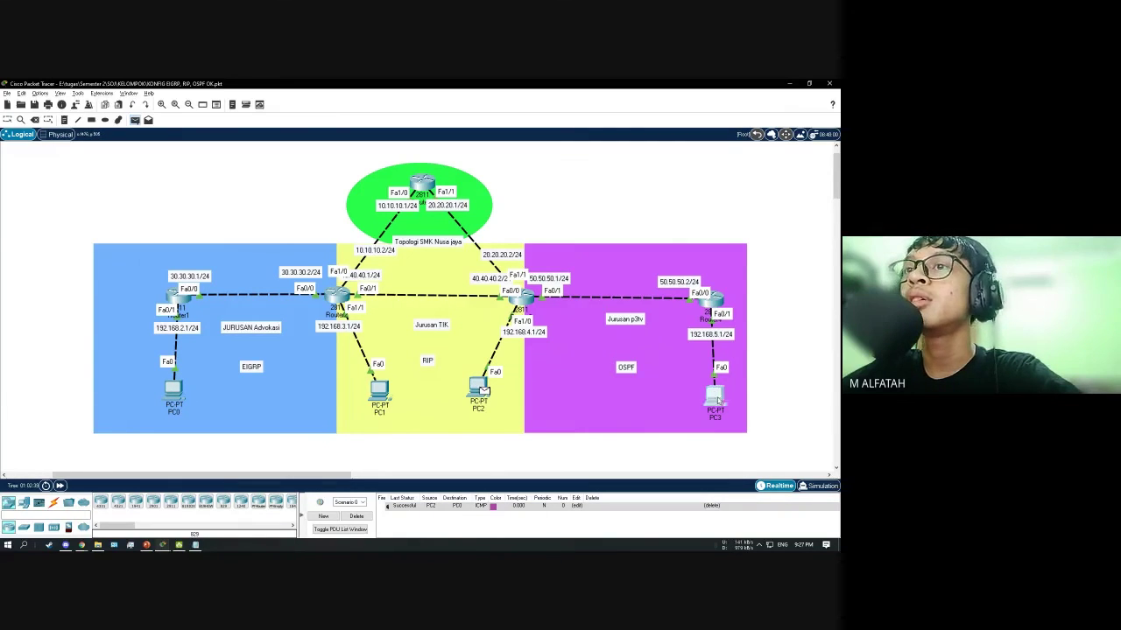
pyautogui.click(714, 396)
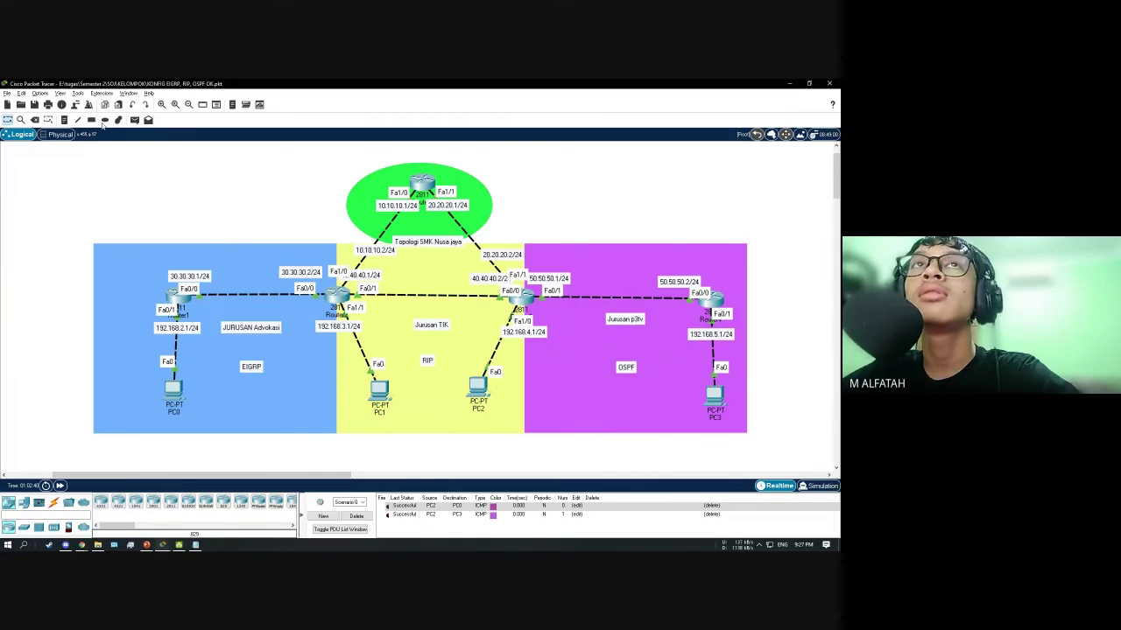
# Clear the scenario's PDU list and send a simple PDU from PC3 in the OSPF area to PC0
pyautogui.click(134, 120)
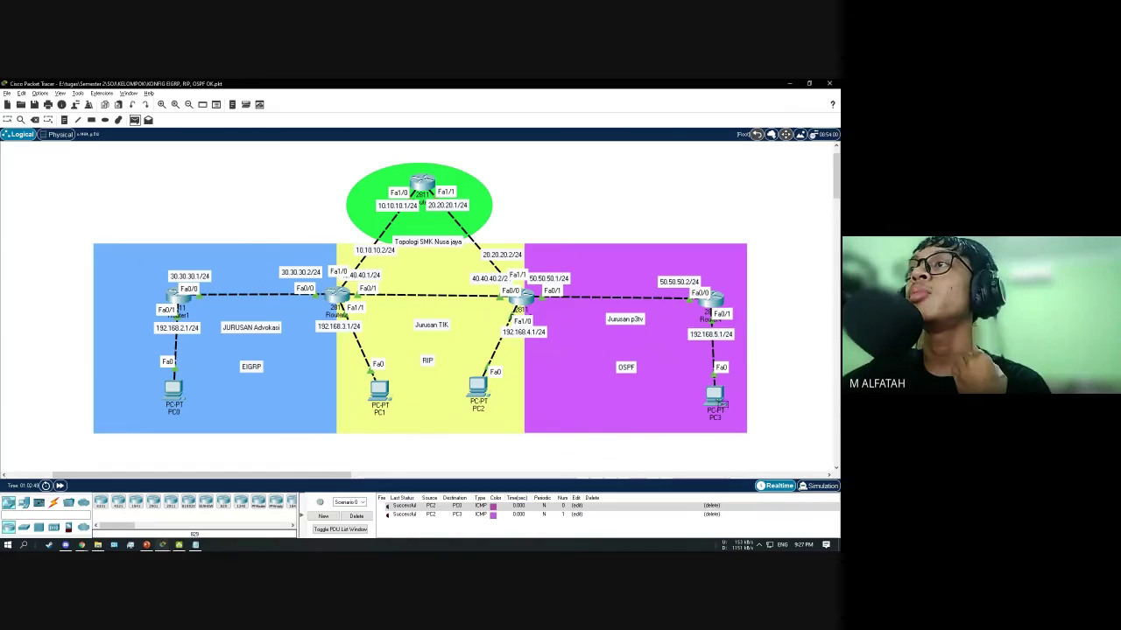
pyautogui.click(718, 401)
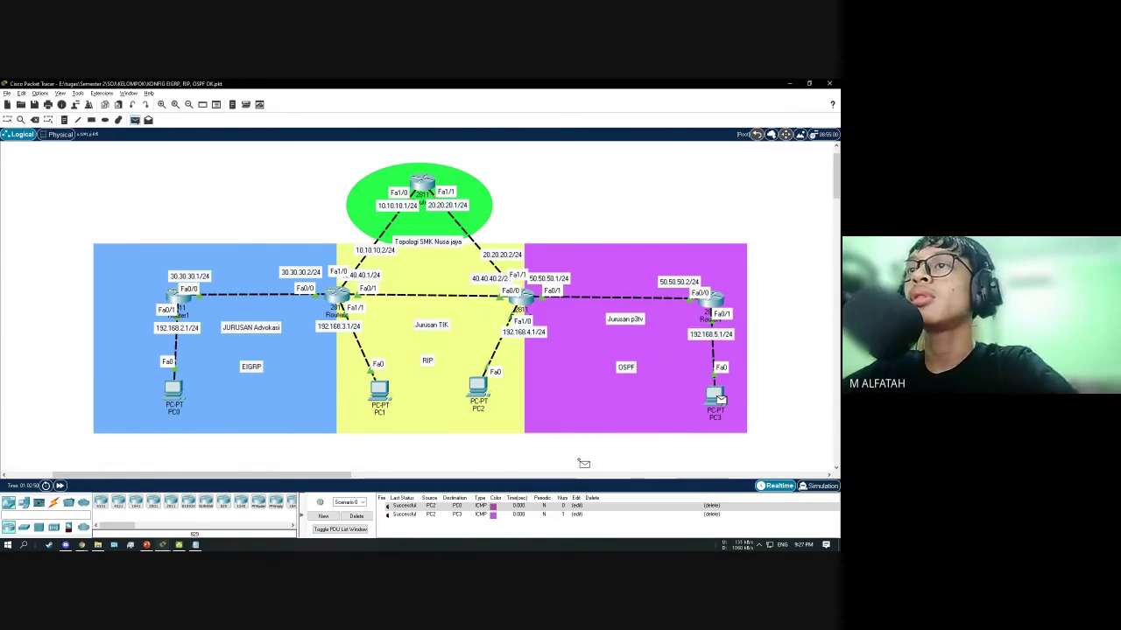
pyautogui.click(357, 516)
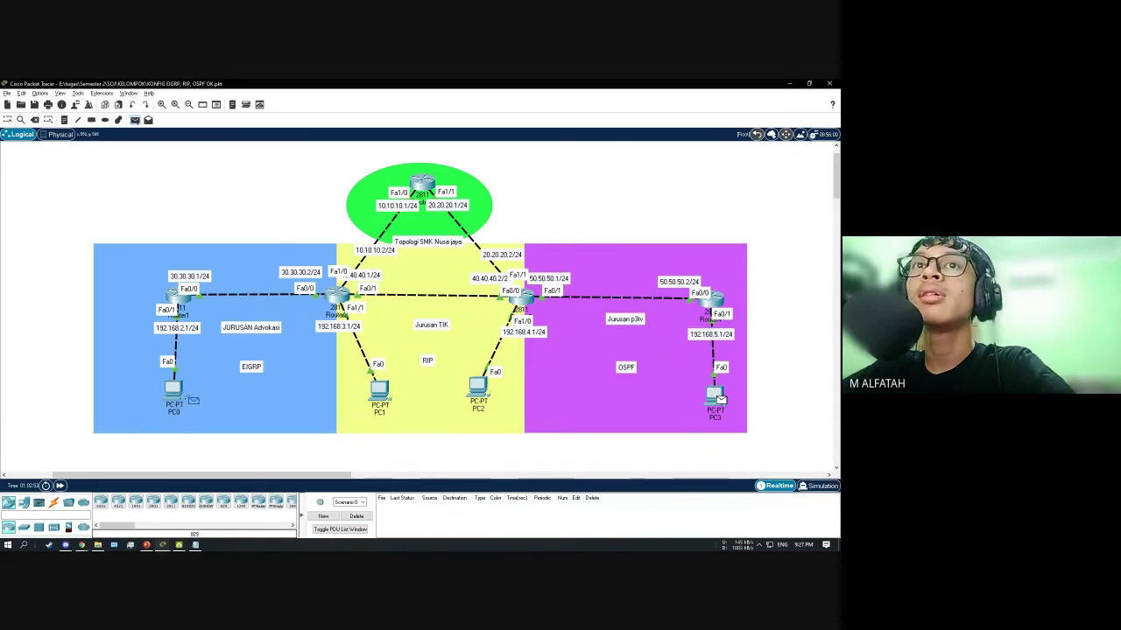
pyautogui.click(185, 396)
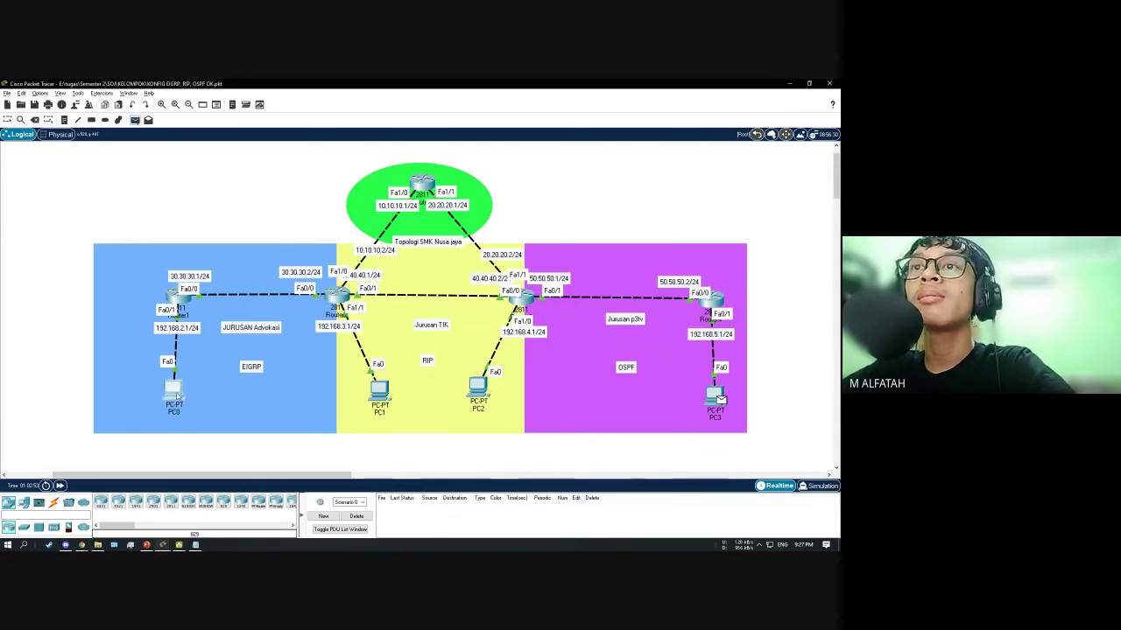
# Send a simple PDU from PC3 to PC2 and start another simple PDU with PC3 as its source
pyautogui.click(134, 120)
pyautogui.click(715, 394)
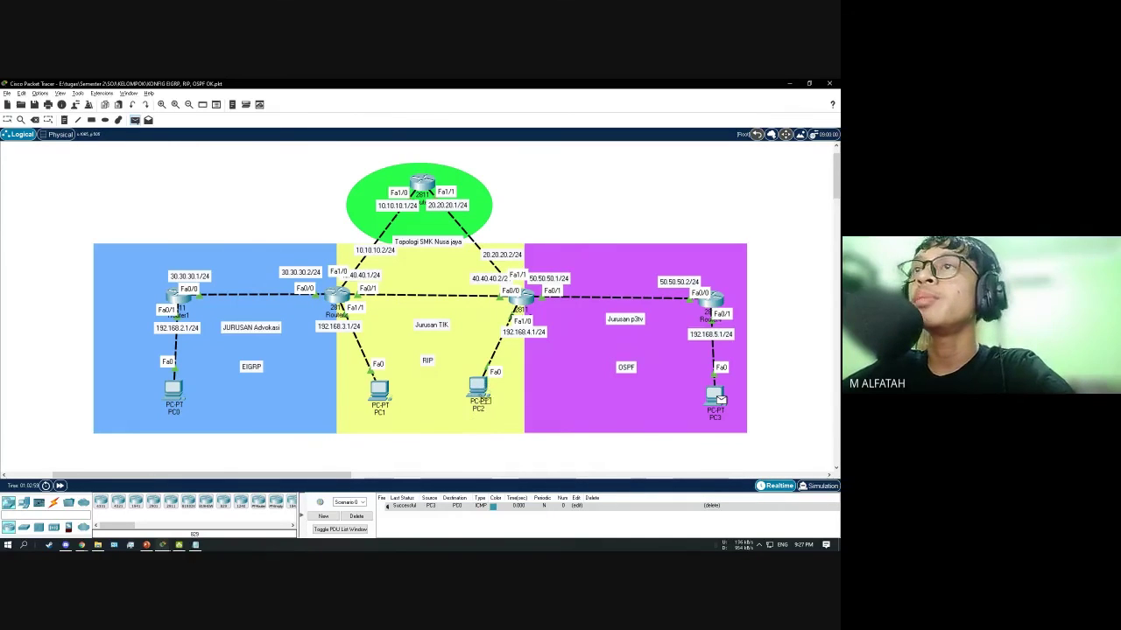
pyautogui.click(479, 394)
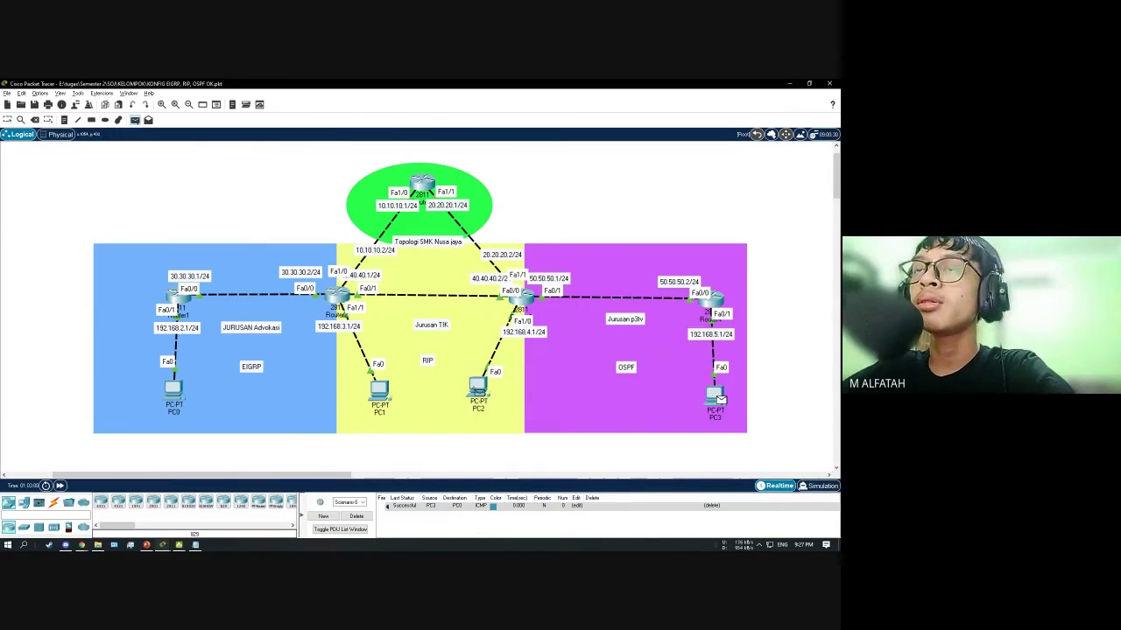
pyautogui.click(134, 120)
pyautogui.click(715, 396)
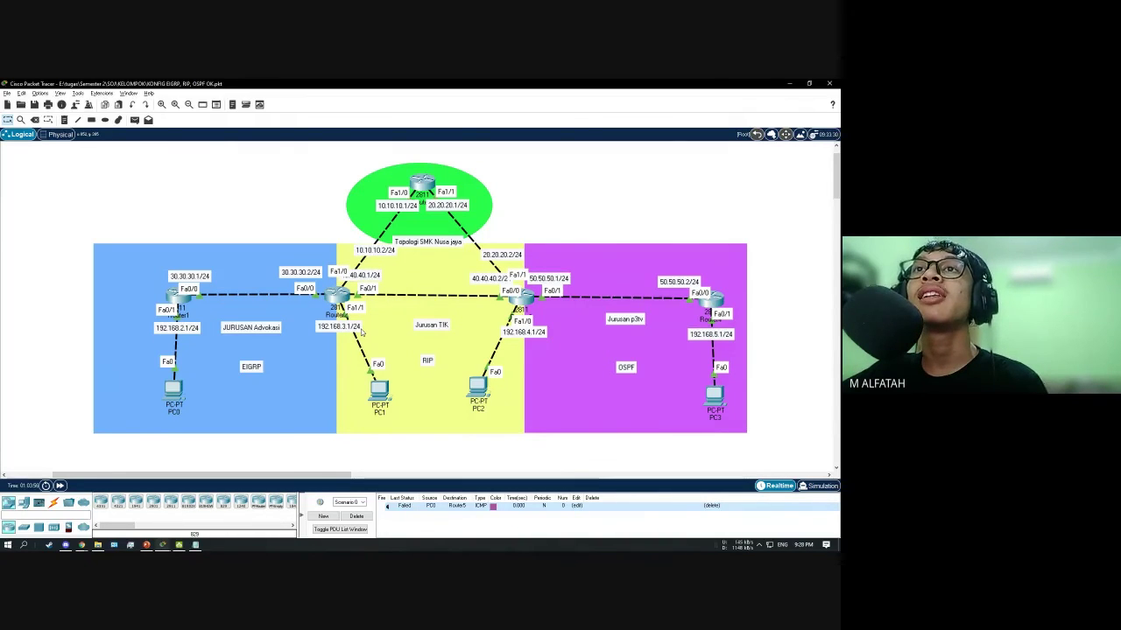
# Switch to the Google Meet call, close the Recording pane and stop presenting the screen
pyautogui.moveTo(65, 514)
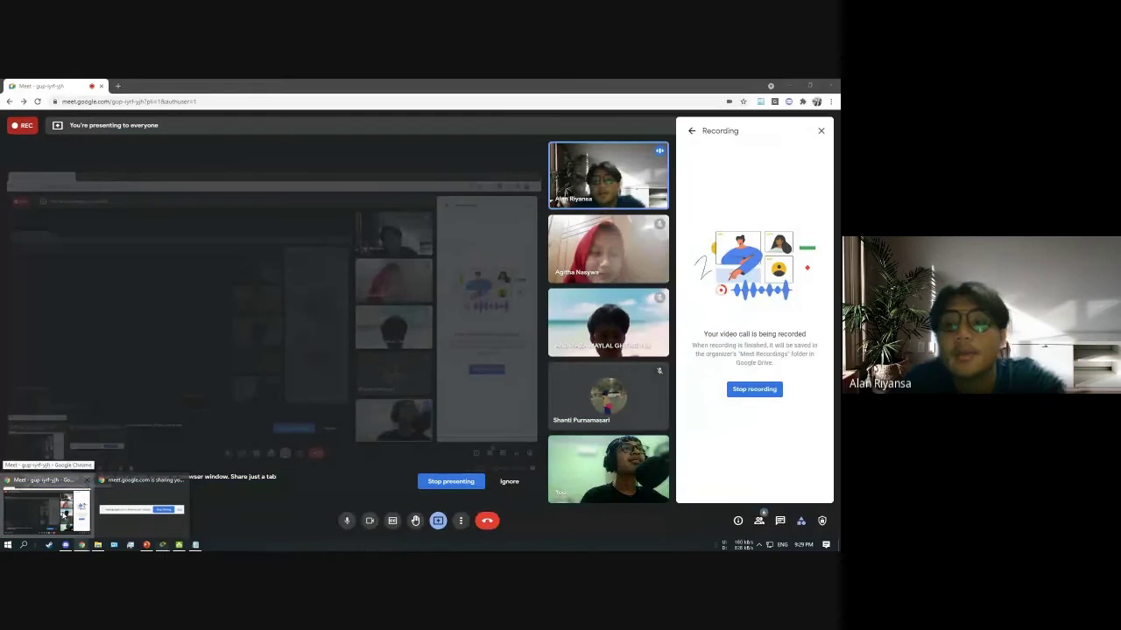
pyautogui.click(65, 514)
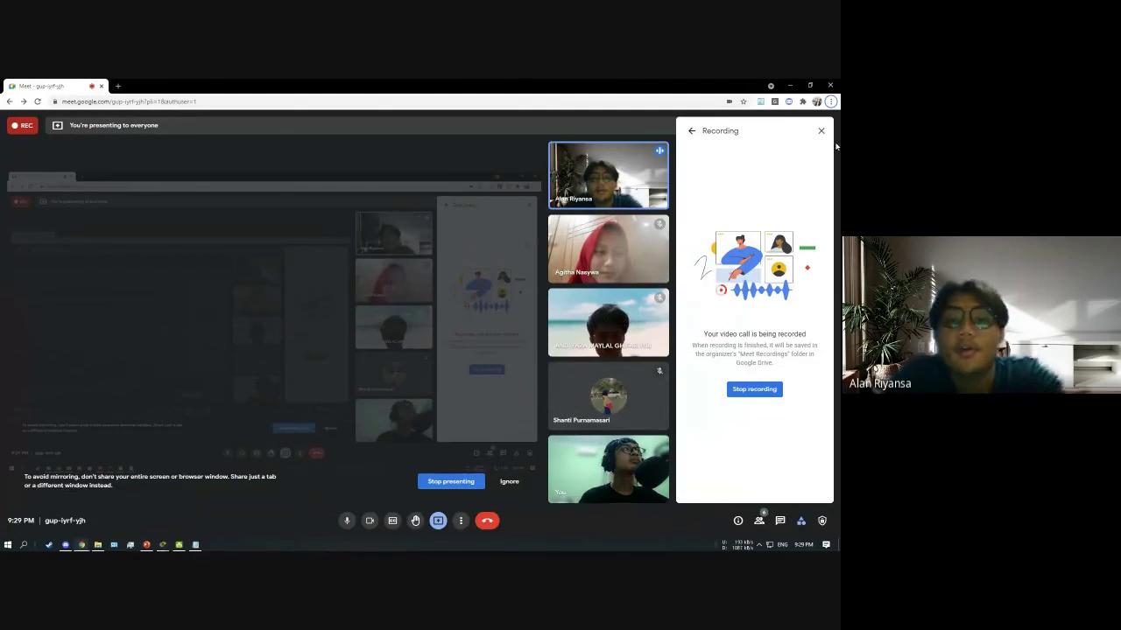
pyautogui.click(821, 130)
pyautogui.click(513, 482)
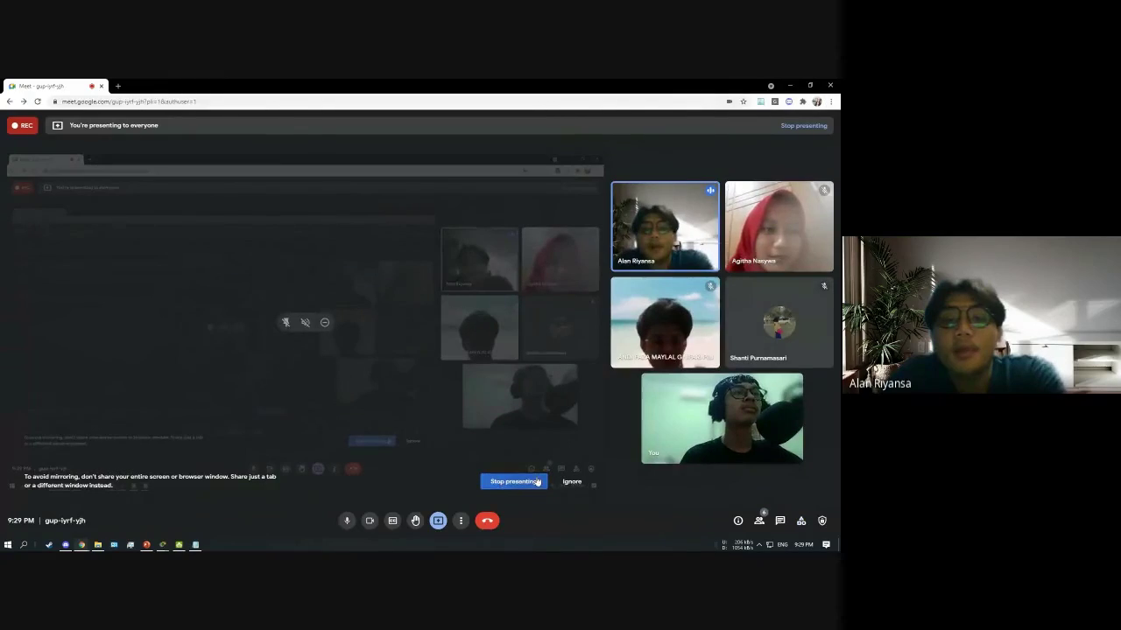